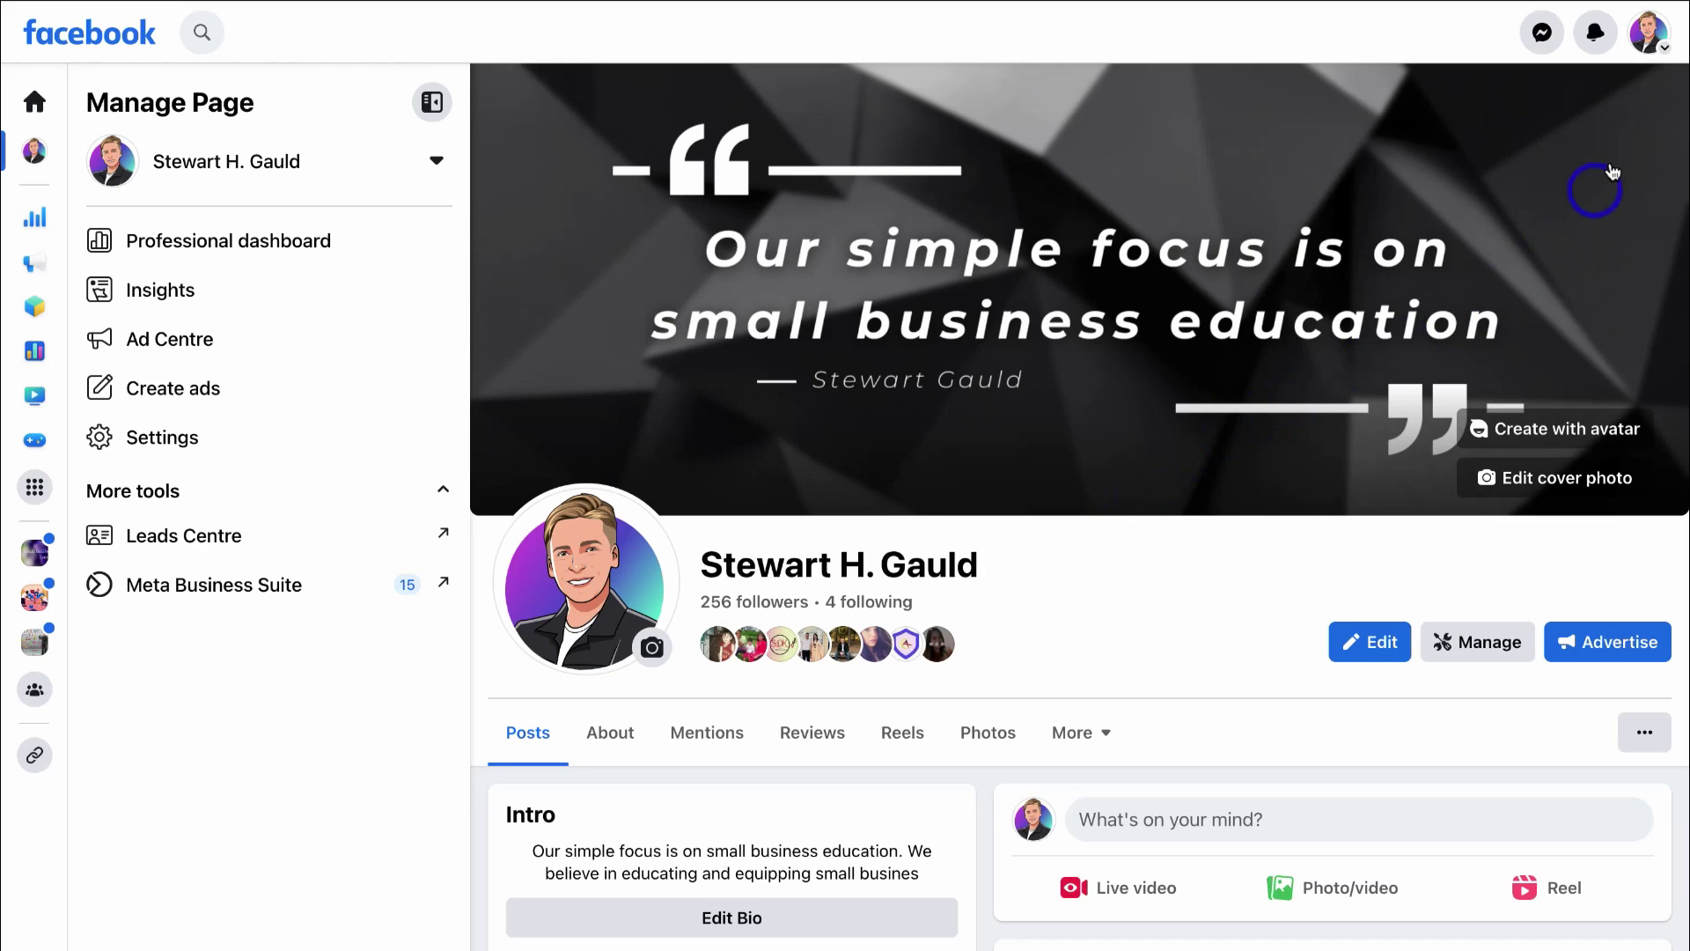
# - Open Meta Business Suite for this page from the Facebook account menu
pyautogui.click(1651, 55)
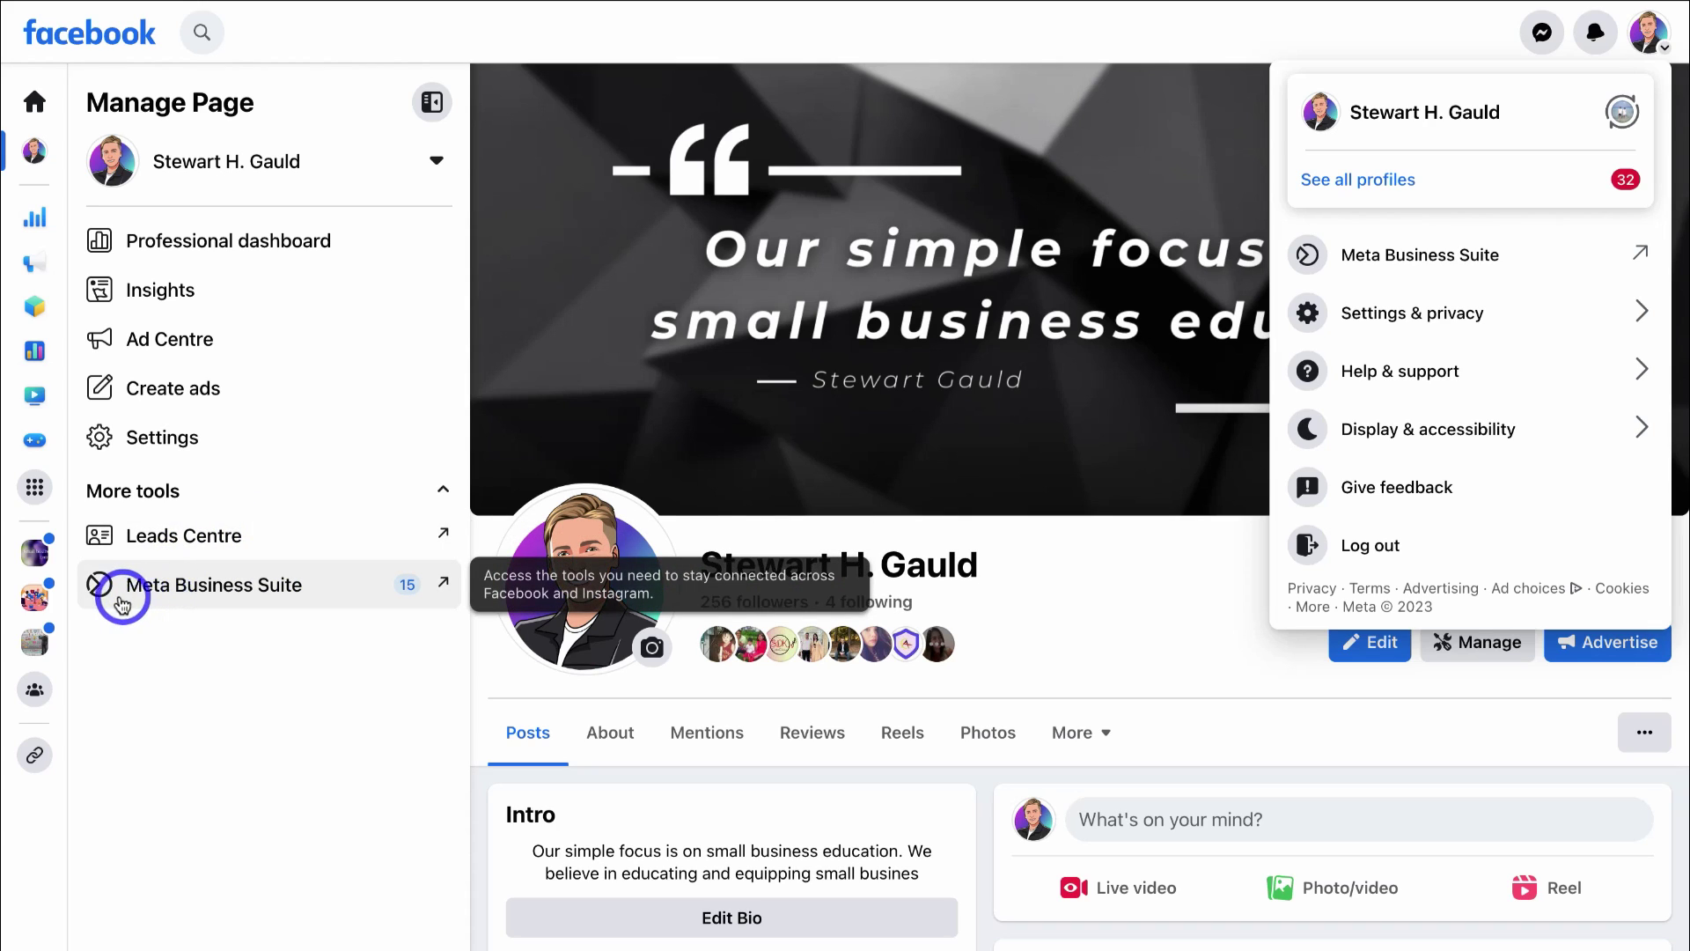
pyautogui.click(309, 595)
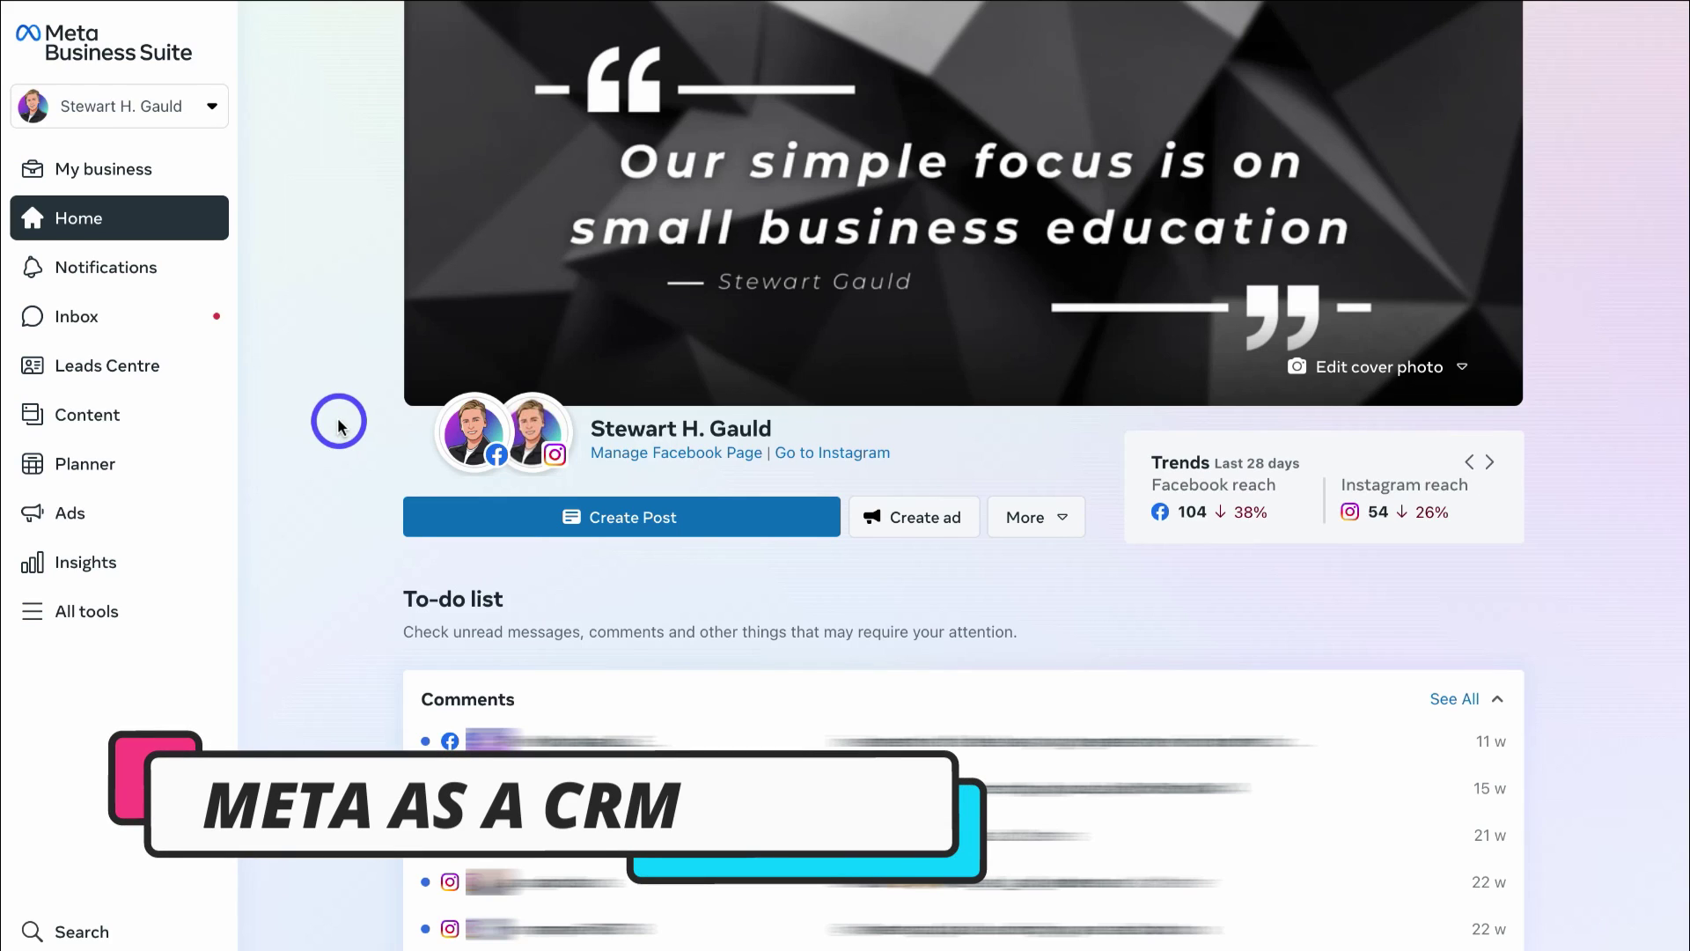
# - Go to the Inbox and scroll through the page's conversation list
pyautogui.click(146, 325)
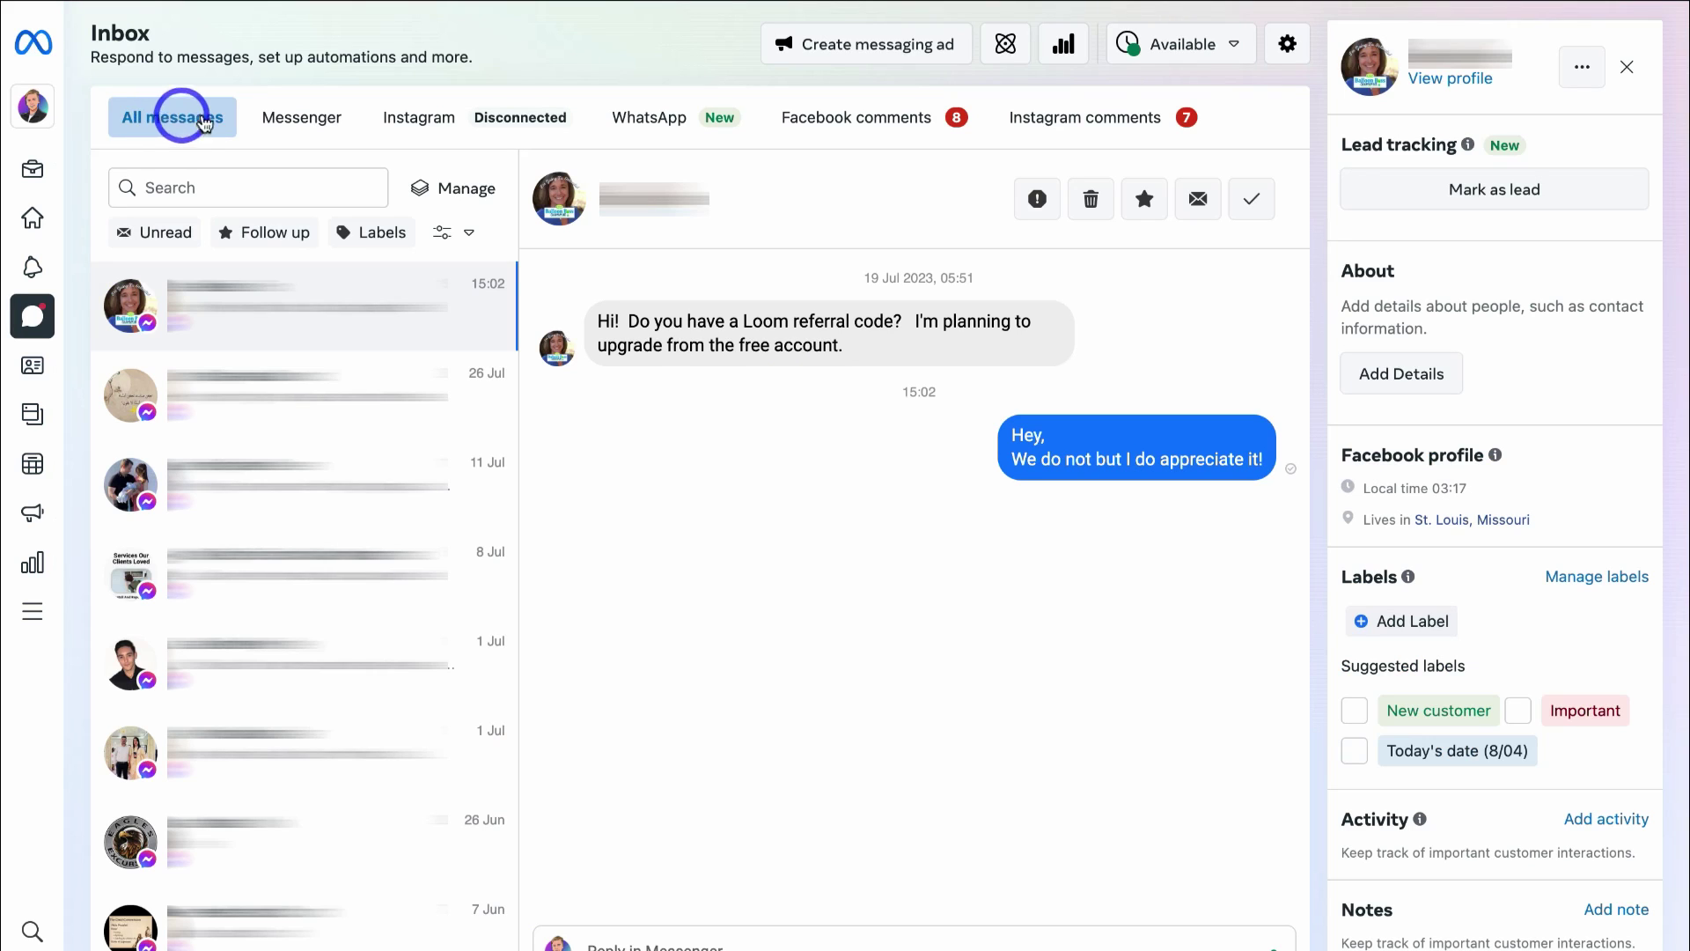
pyautogui.moveTo(484, 289)
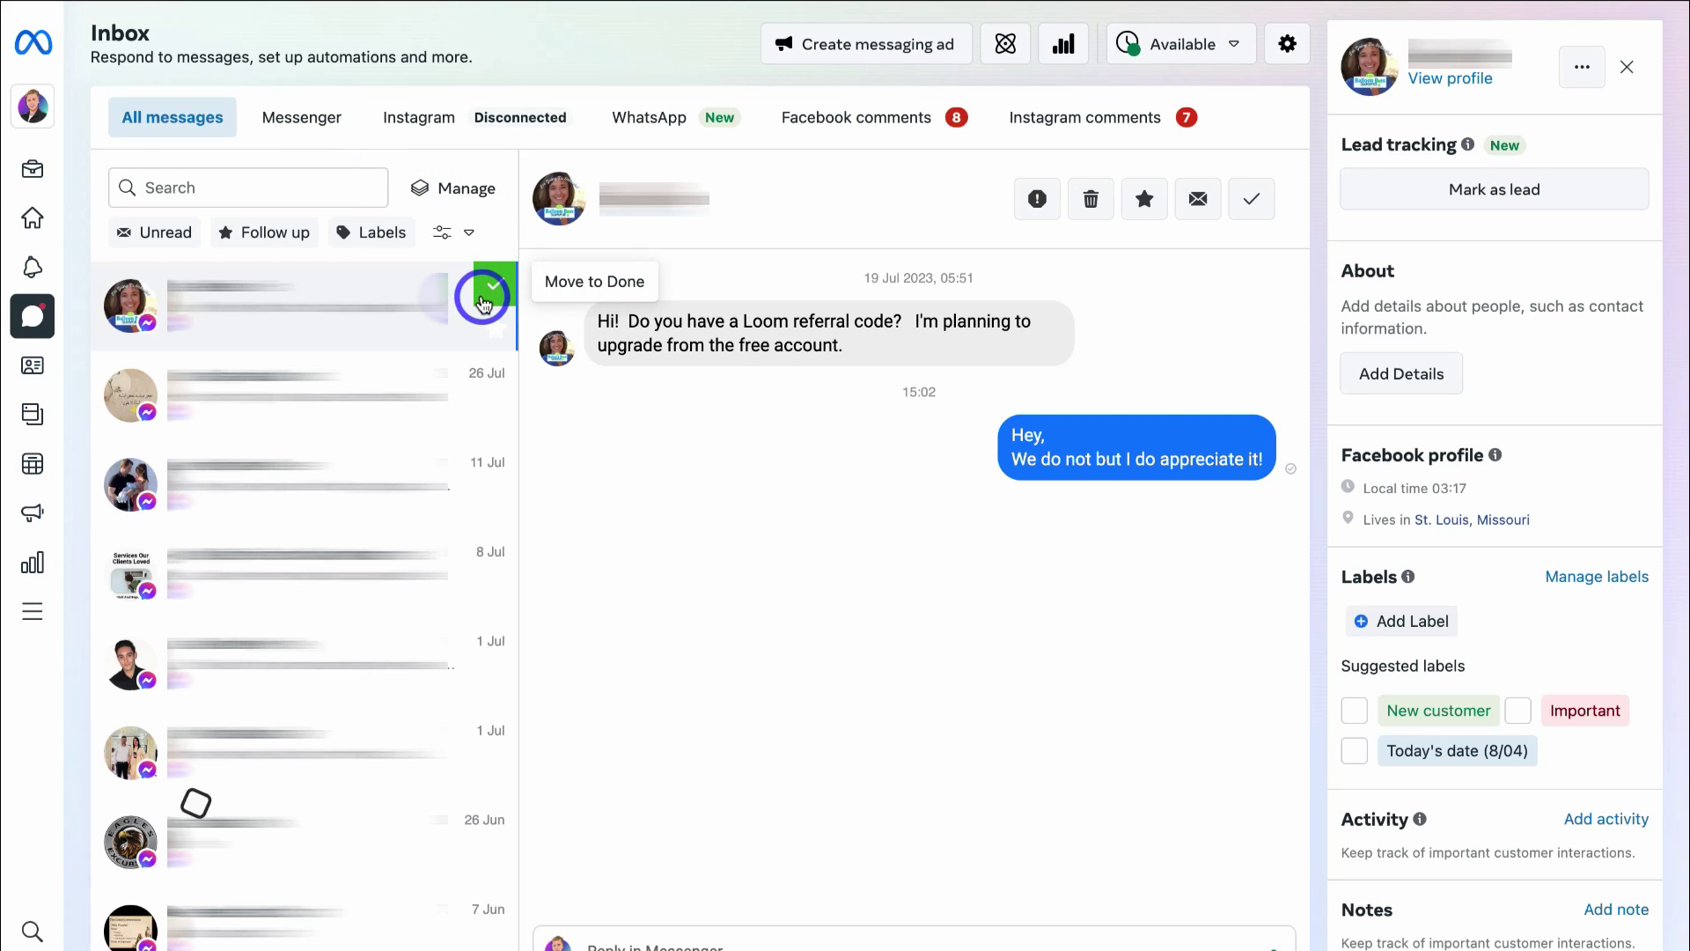
pyautogui.scroll(-10, 483, 302)
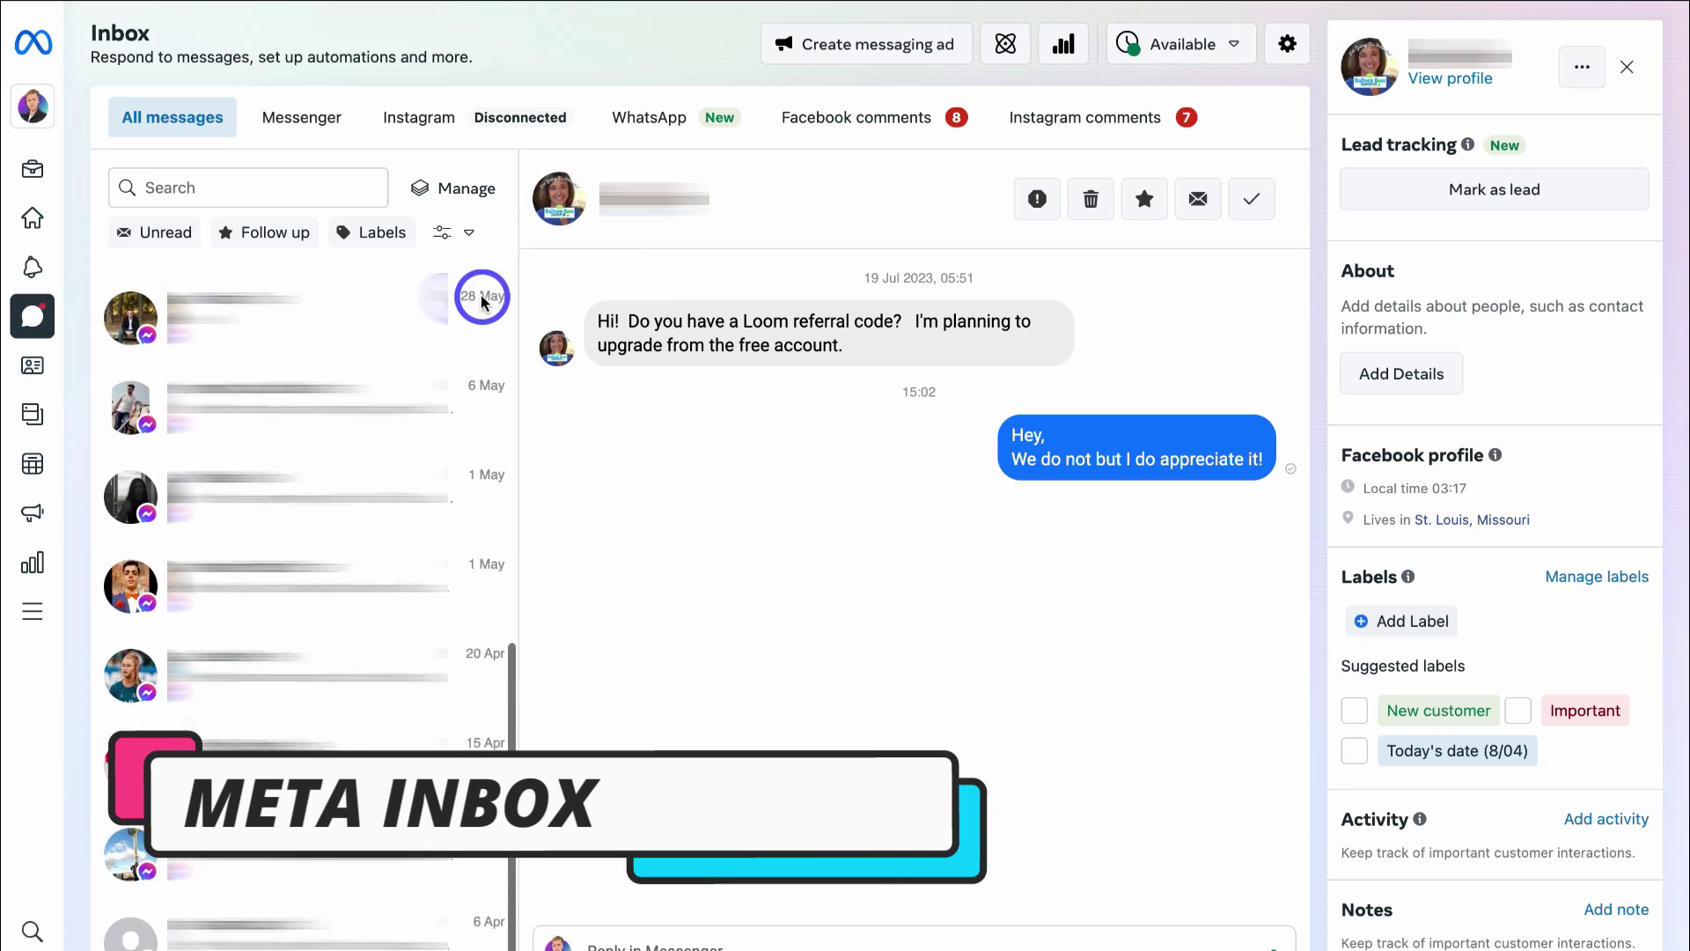
pyautogui.scroll(10, 483, 301)
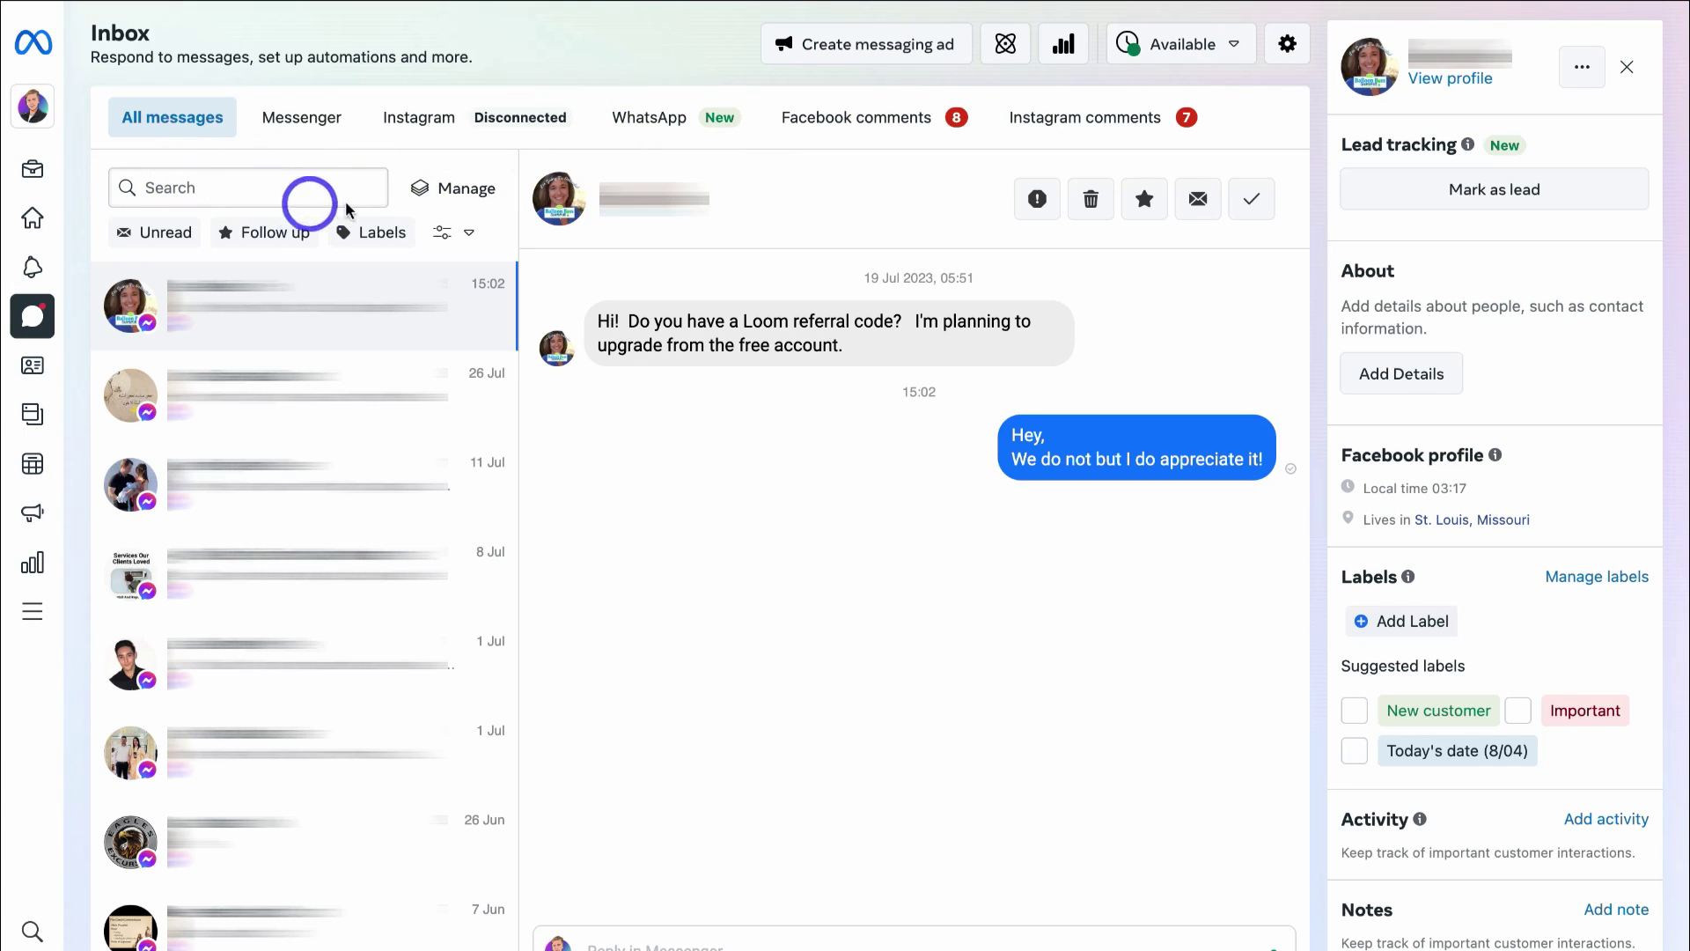
# - Enter Manage mode, tick the first two conversations, then untick both
pyautogui.click(441, 190)
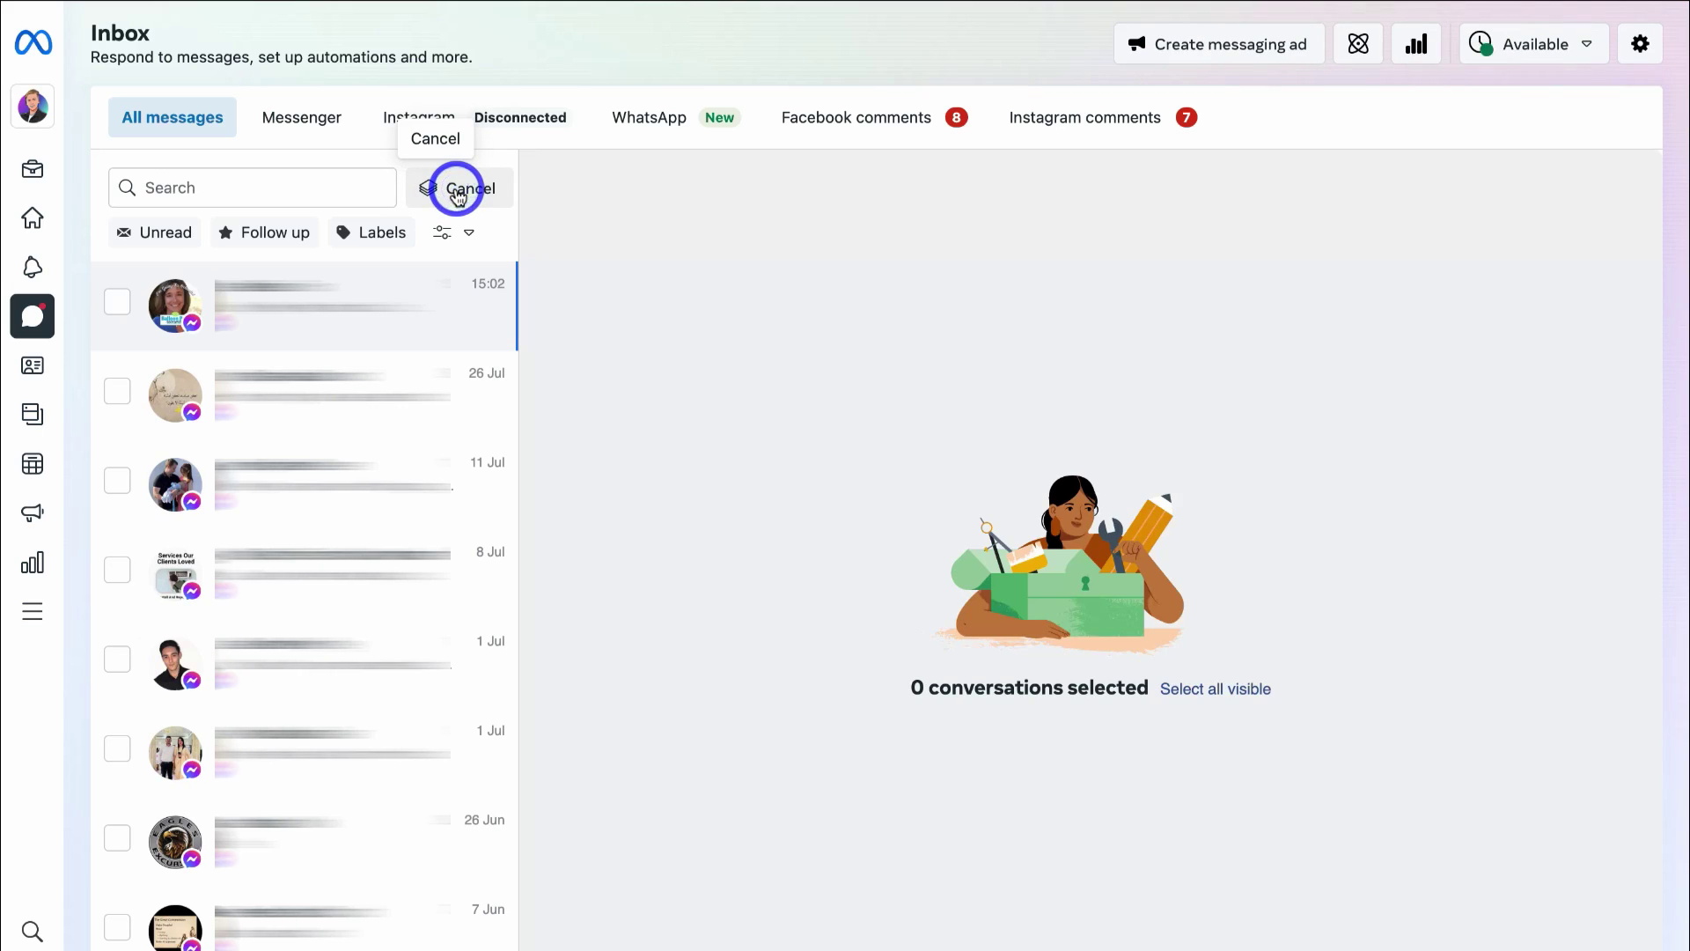
pyautogui.click(117, 302)
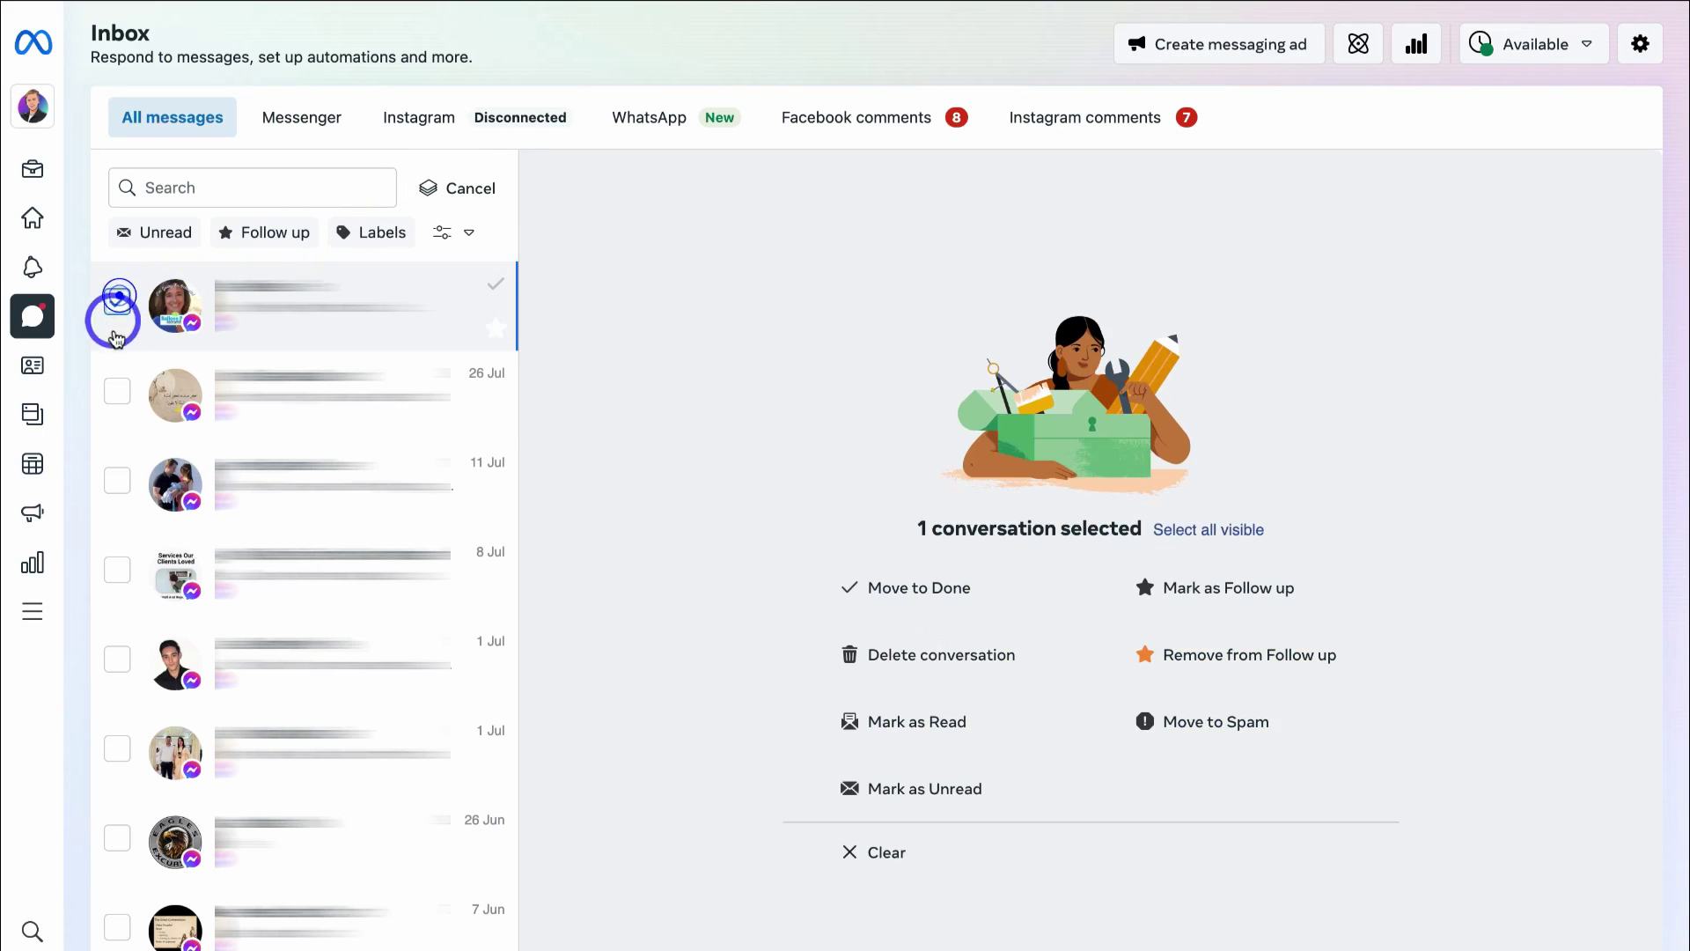
pyautogui.click(119, 390)
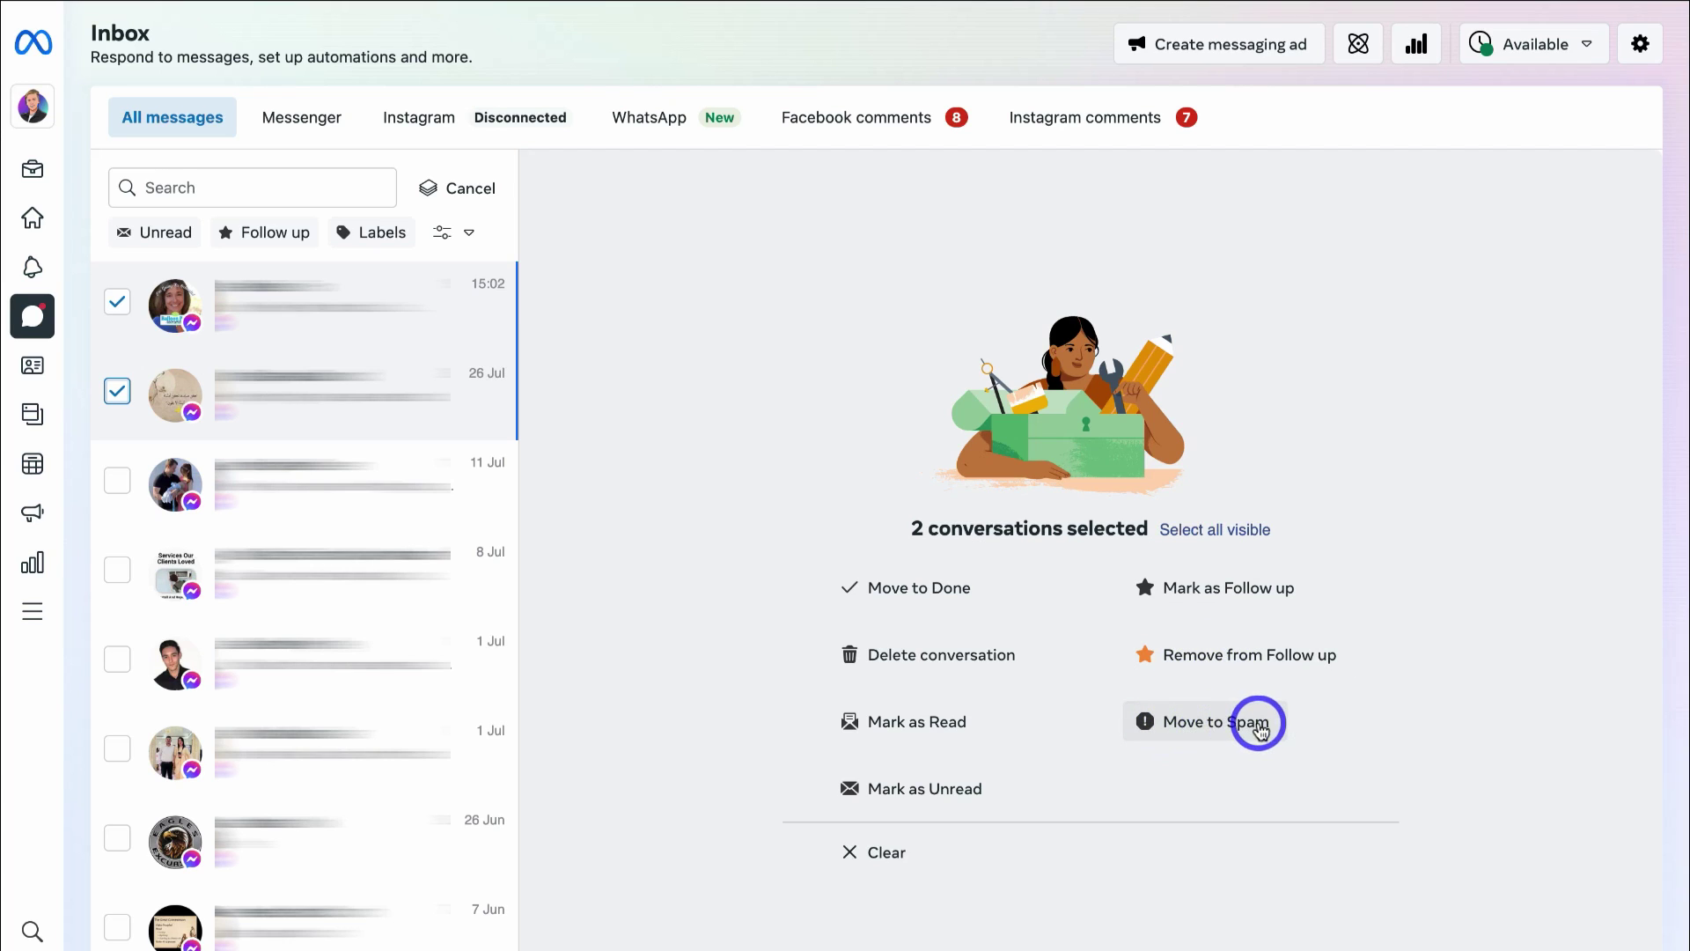
pyautogui.click(118, 302)
pyautogui.click(119, 392)
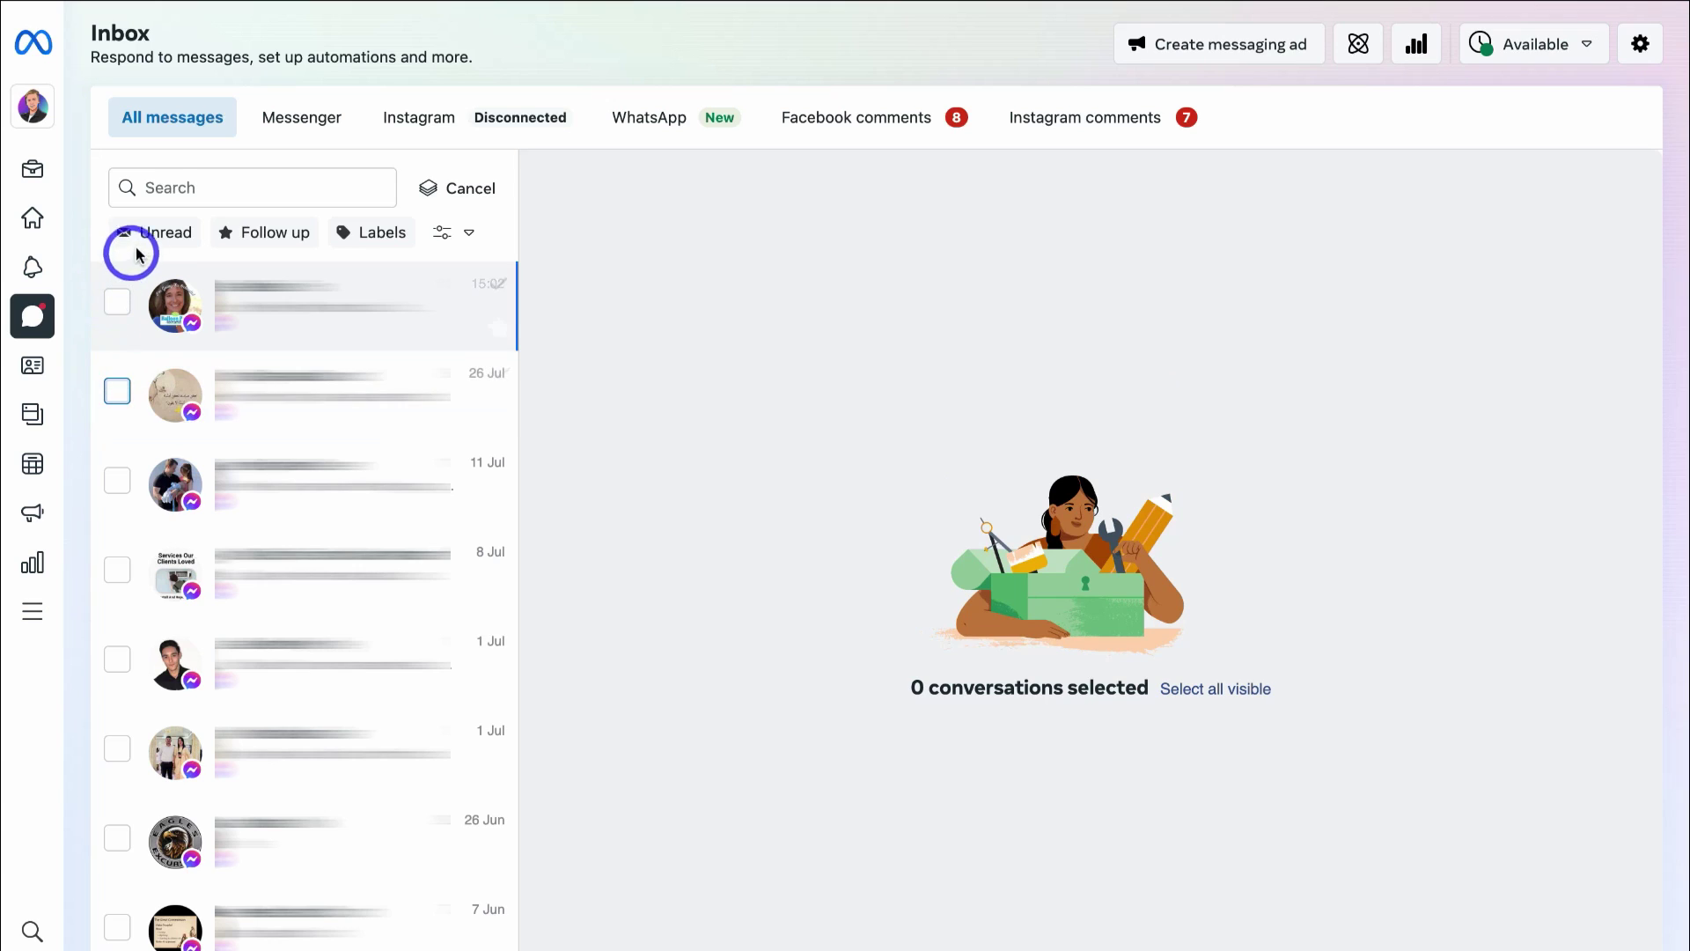
pyautogui.click(163, 234)
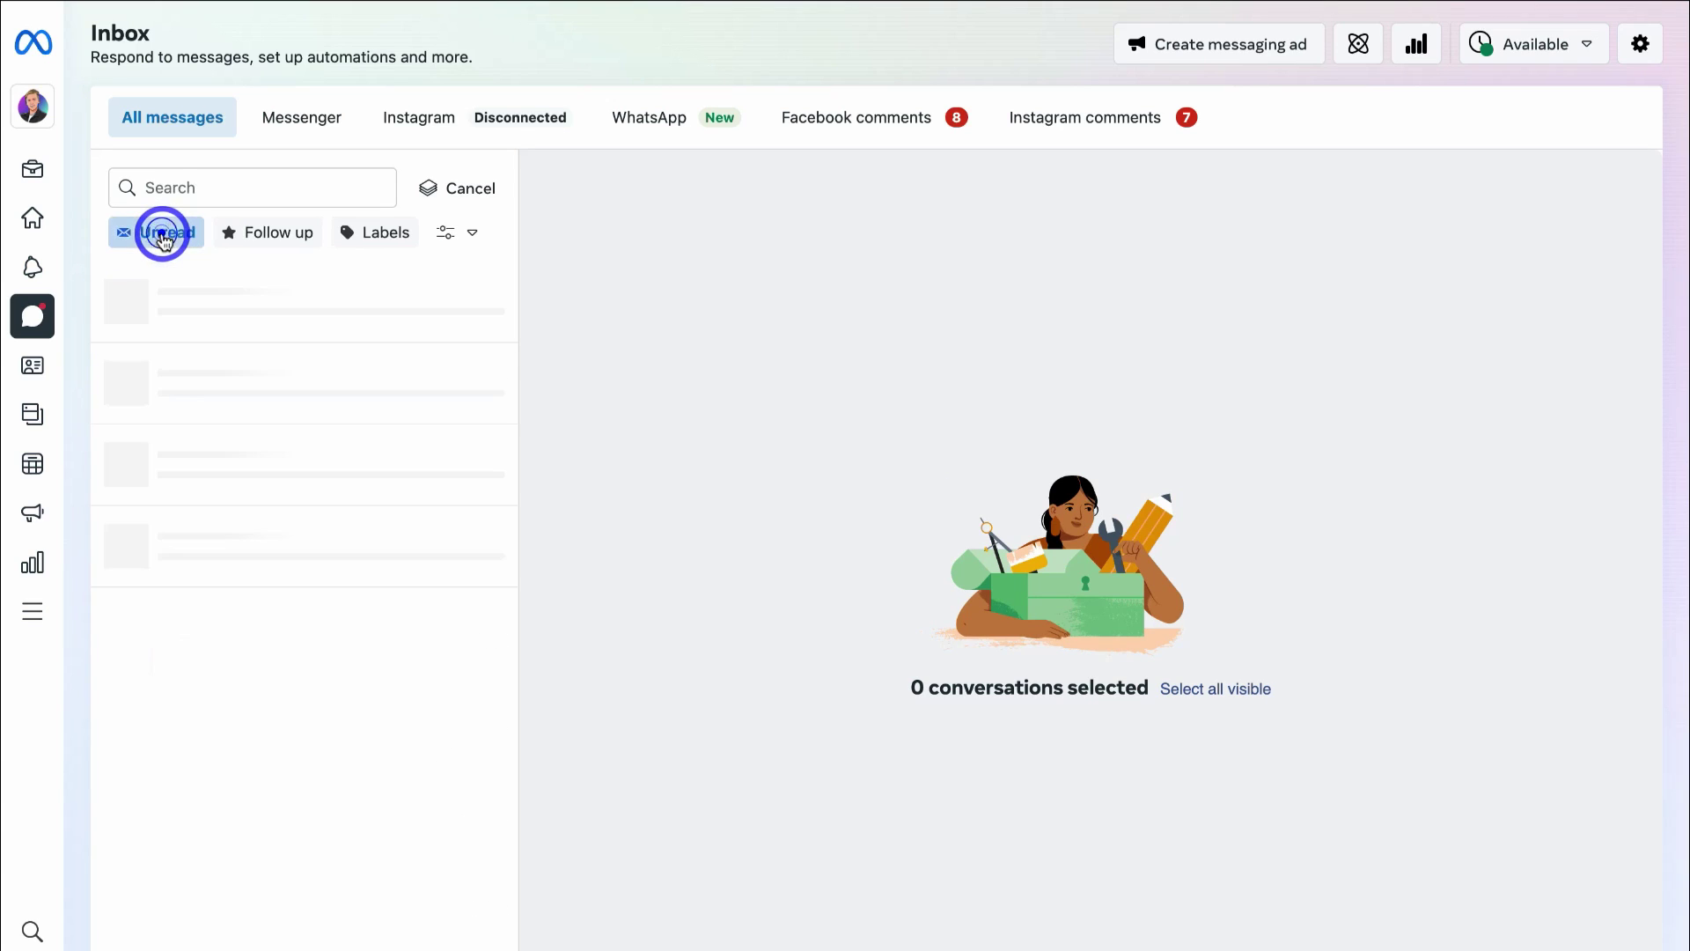
pyautogui.click(243, 232)
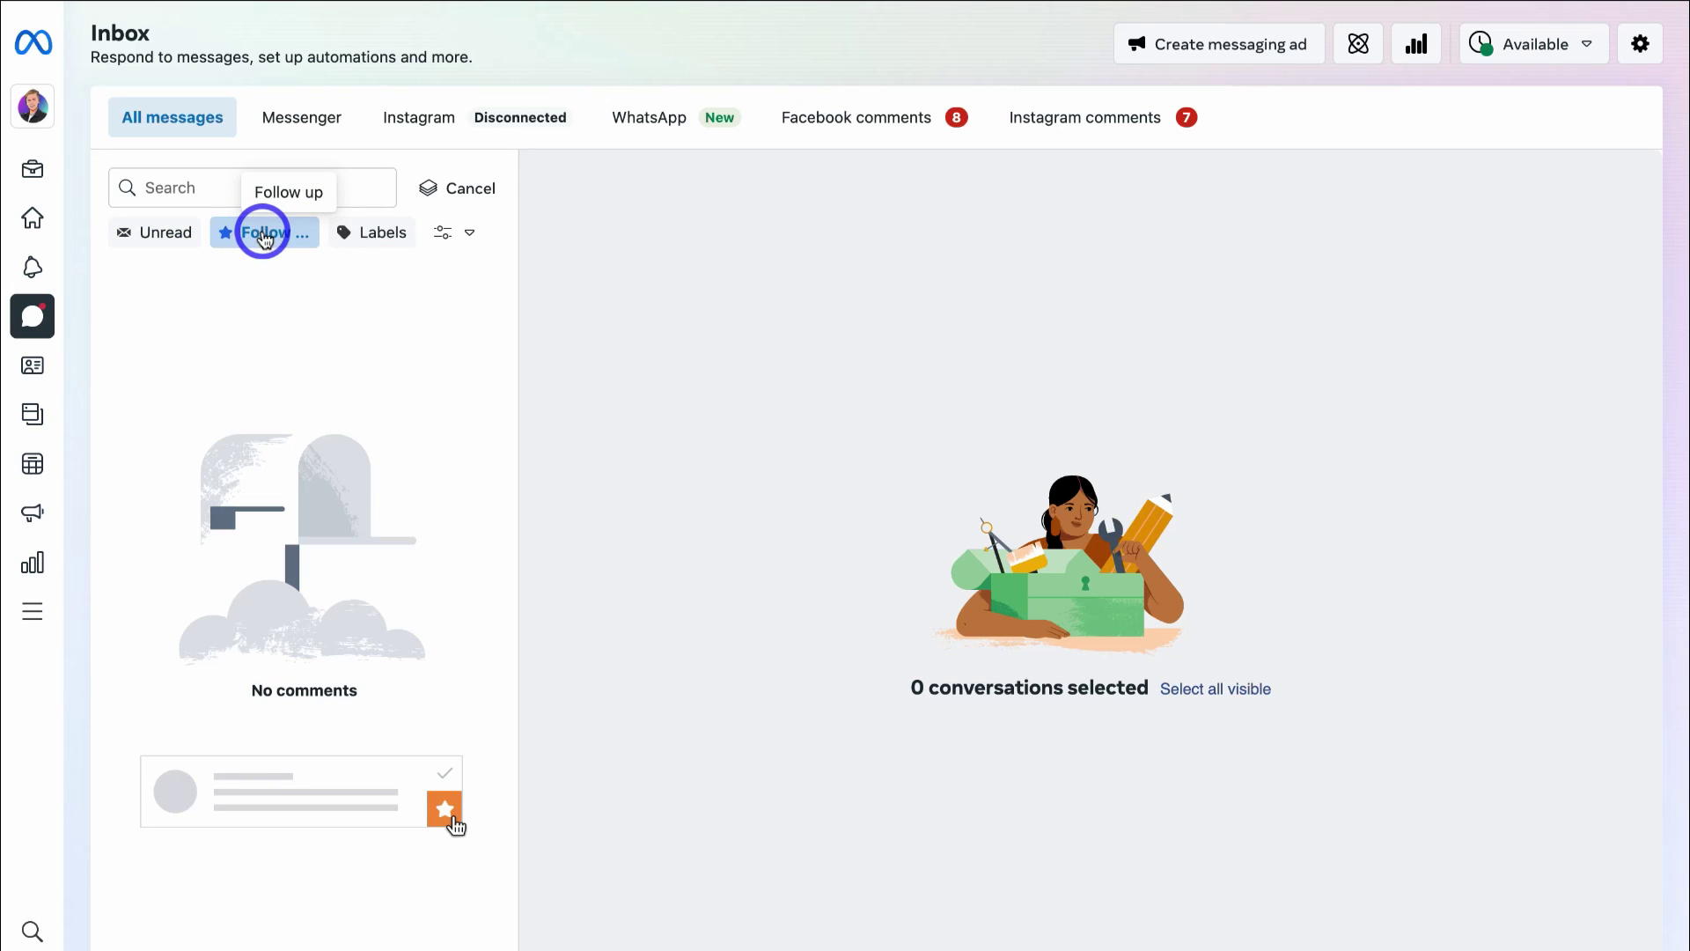
pyautogui.click(377, 235)
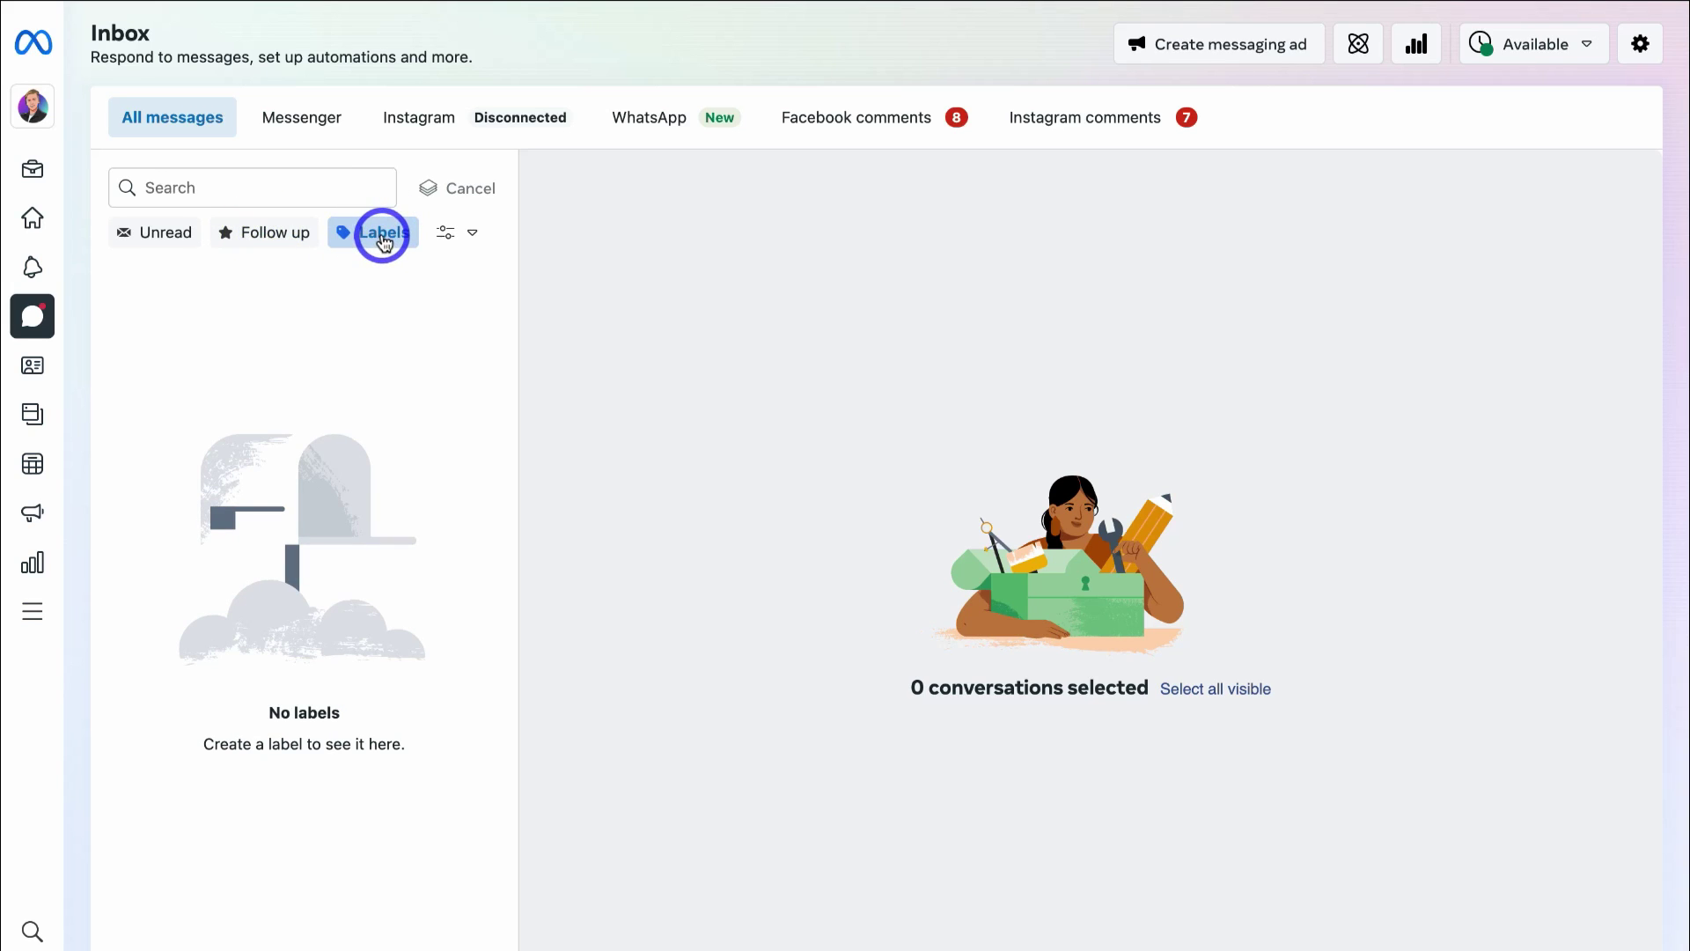
pyautogui.click(452, 234)
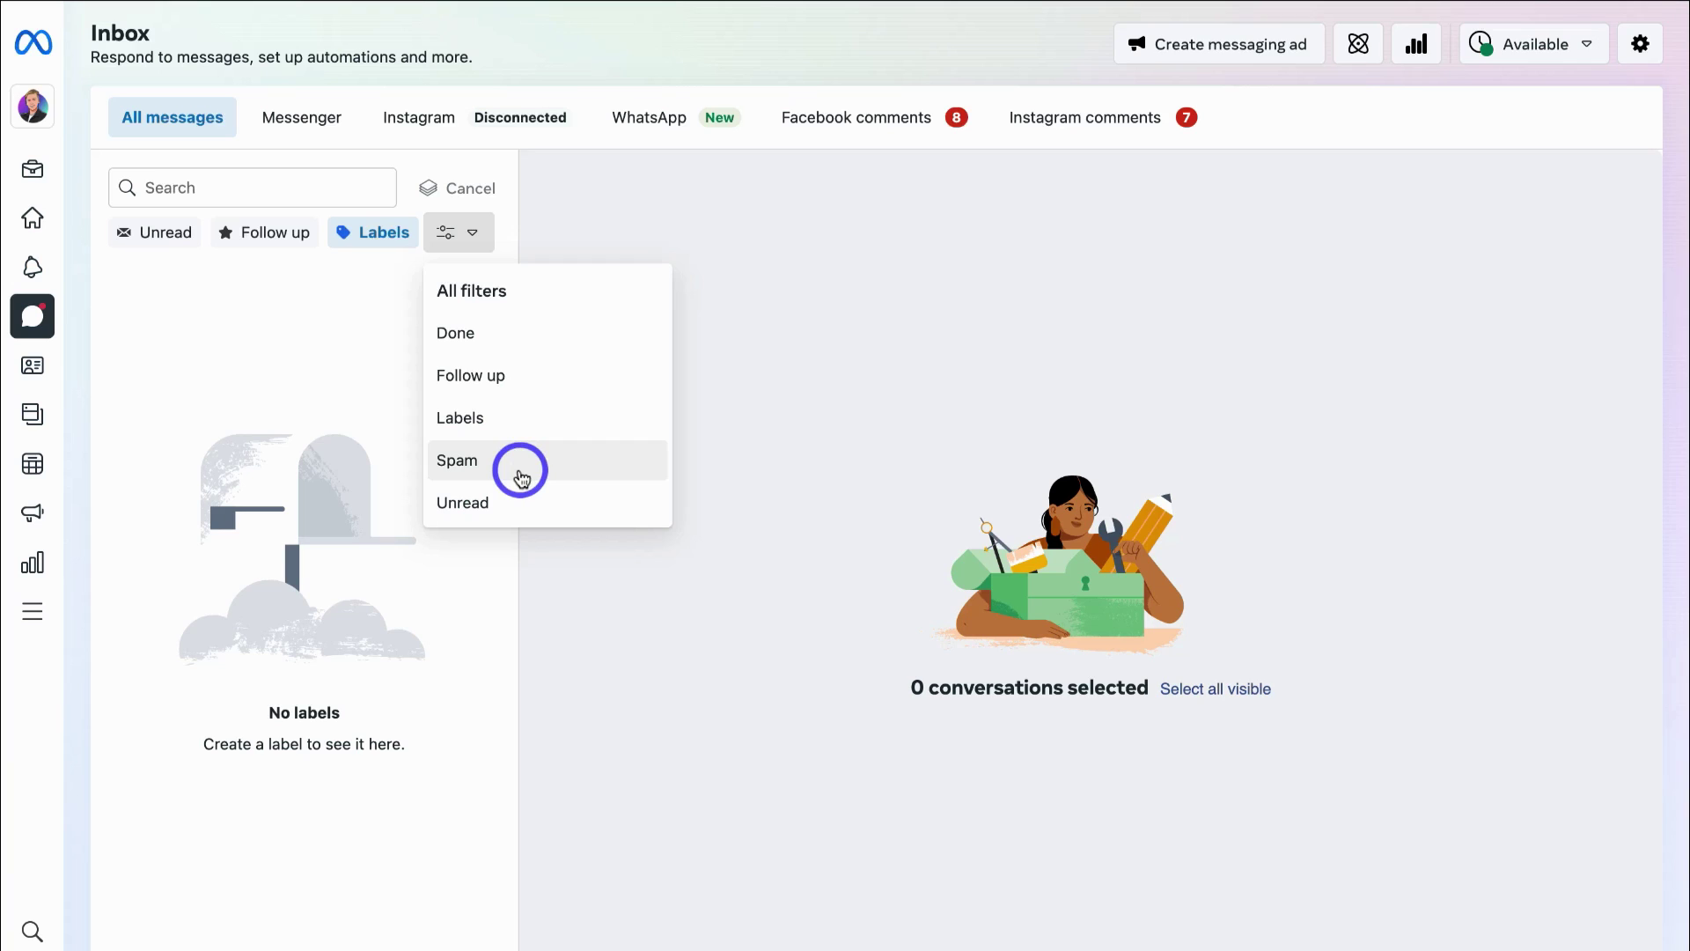
pyautogui.click(368, 236)
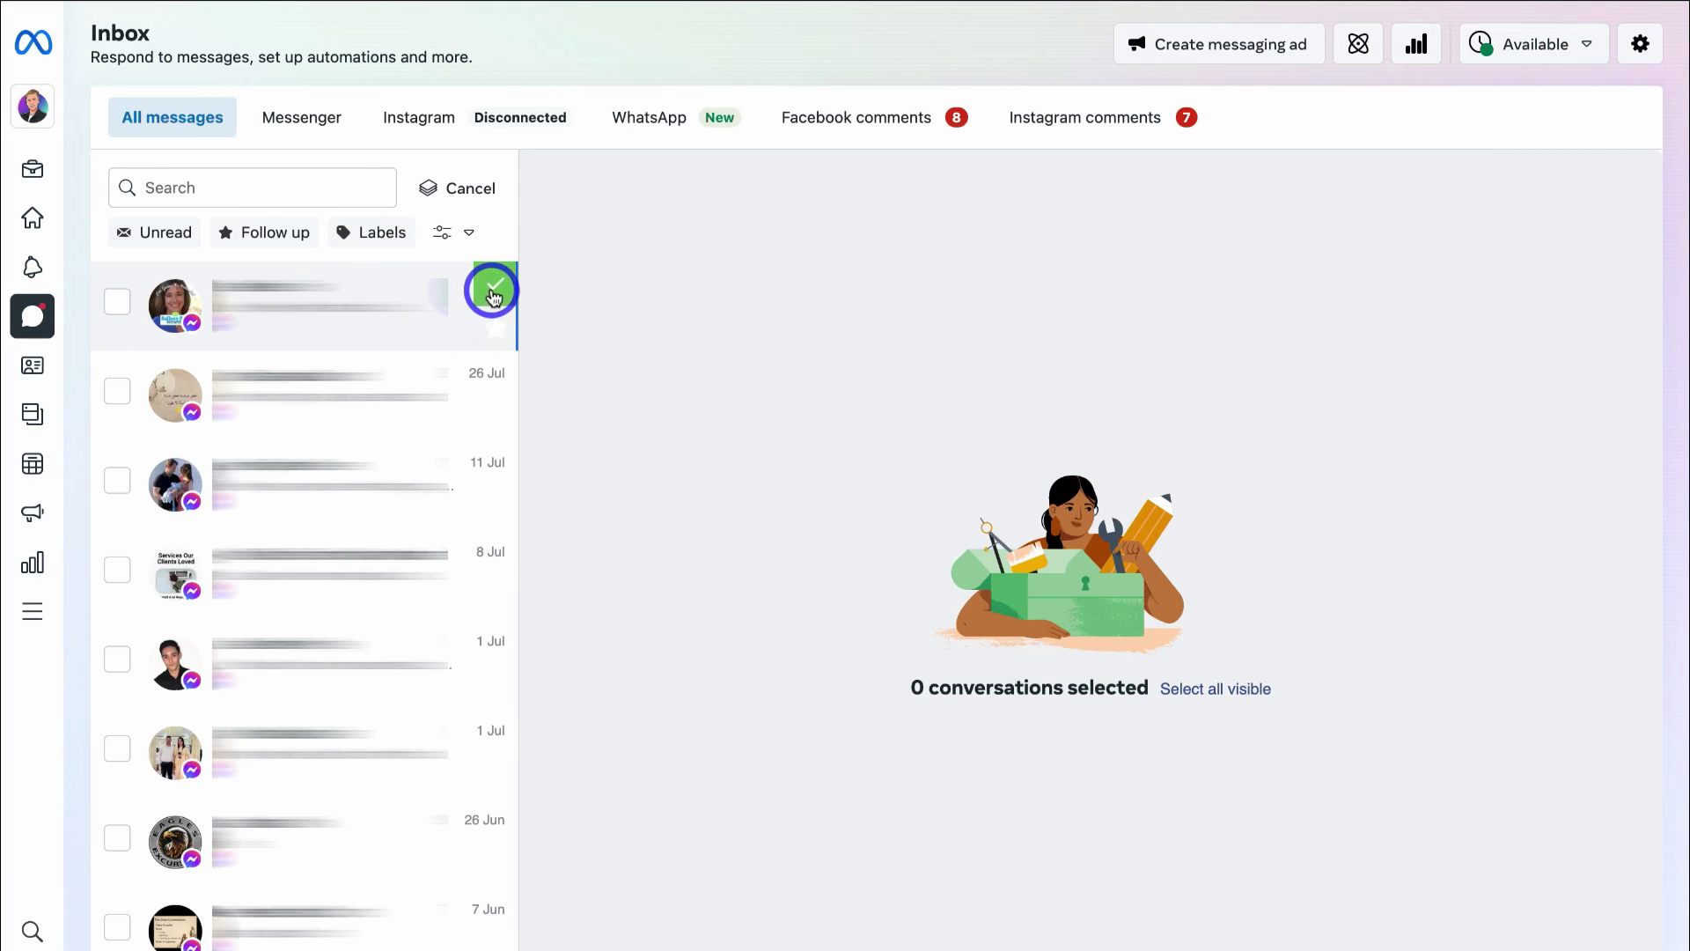
# - Move the latest conversation to Done and star the 8 Jul one for follow-up
pyautogui.click(495, 292)
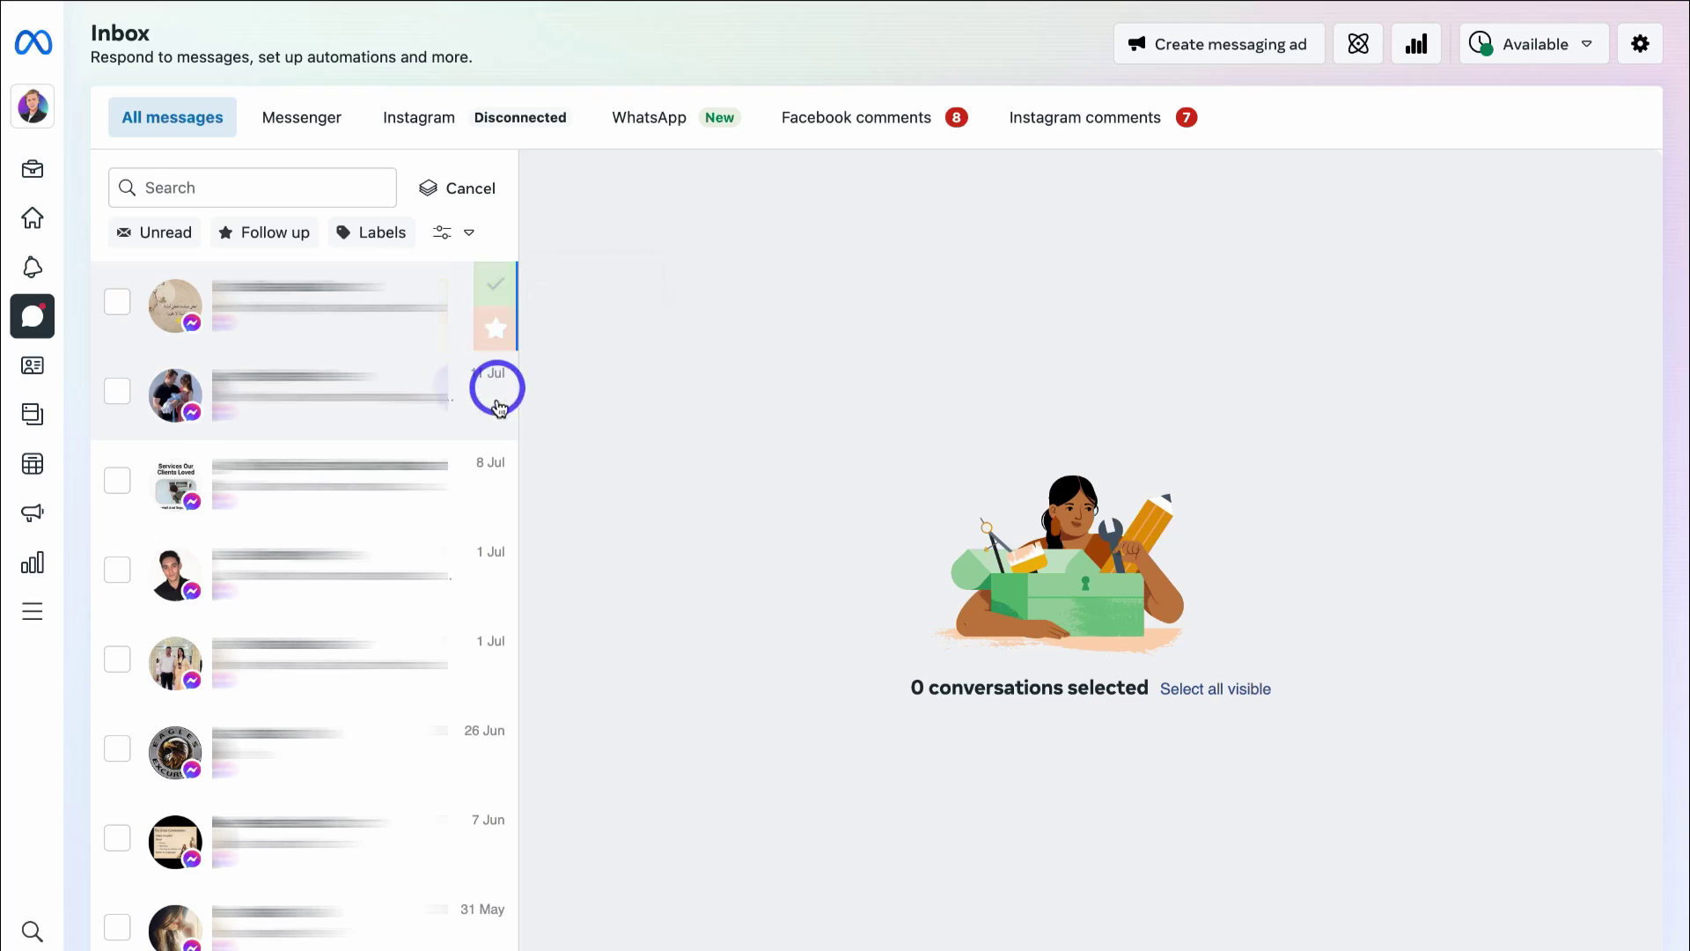
pyautogui.click(495, 475)
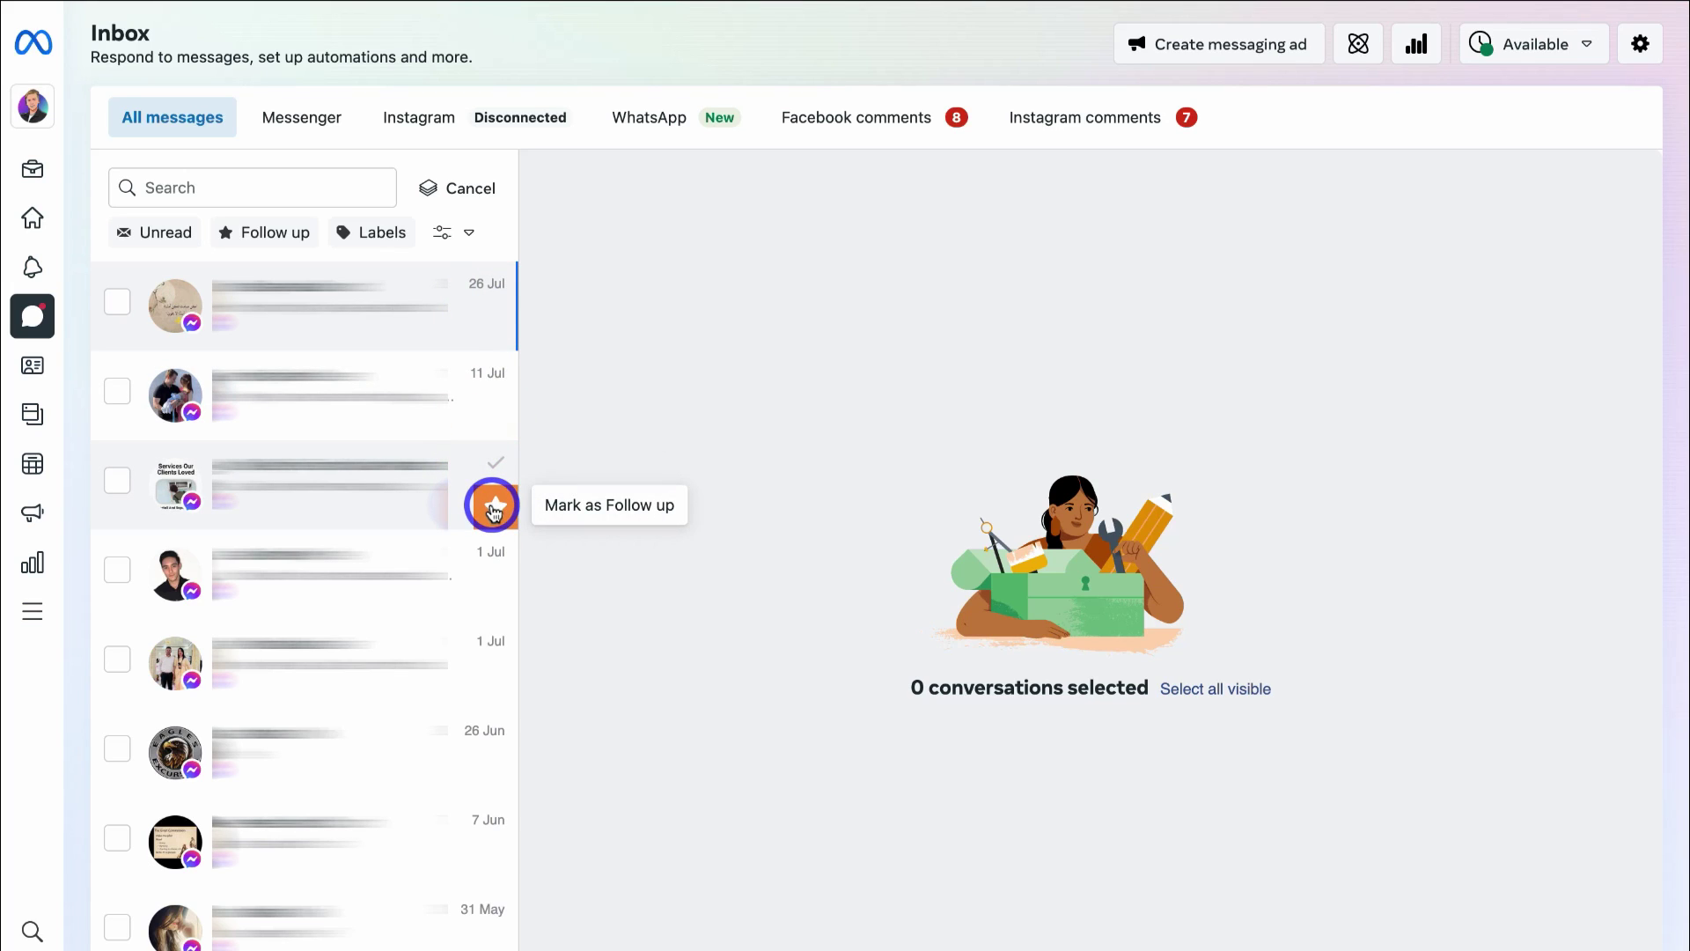
pyautogui.click(495, 508)
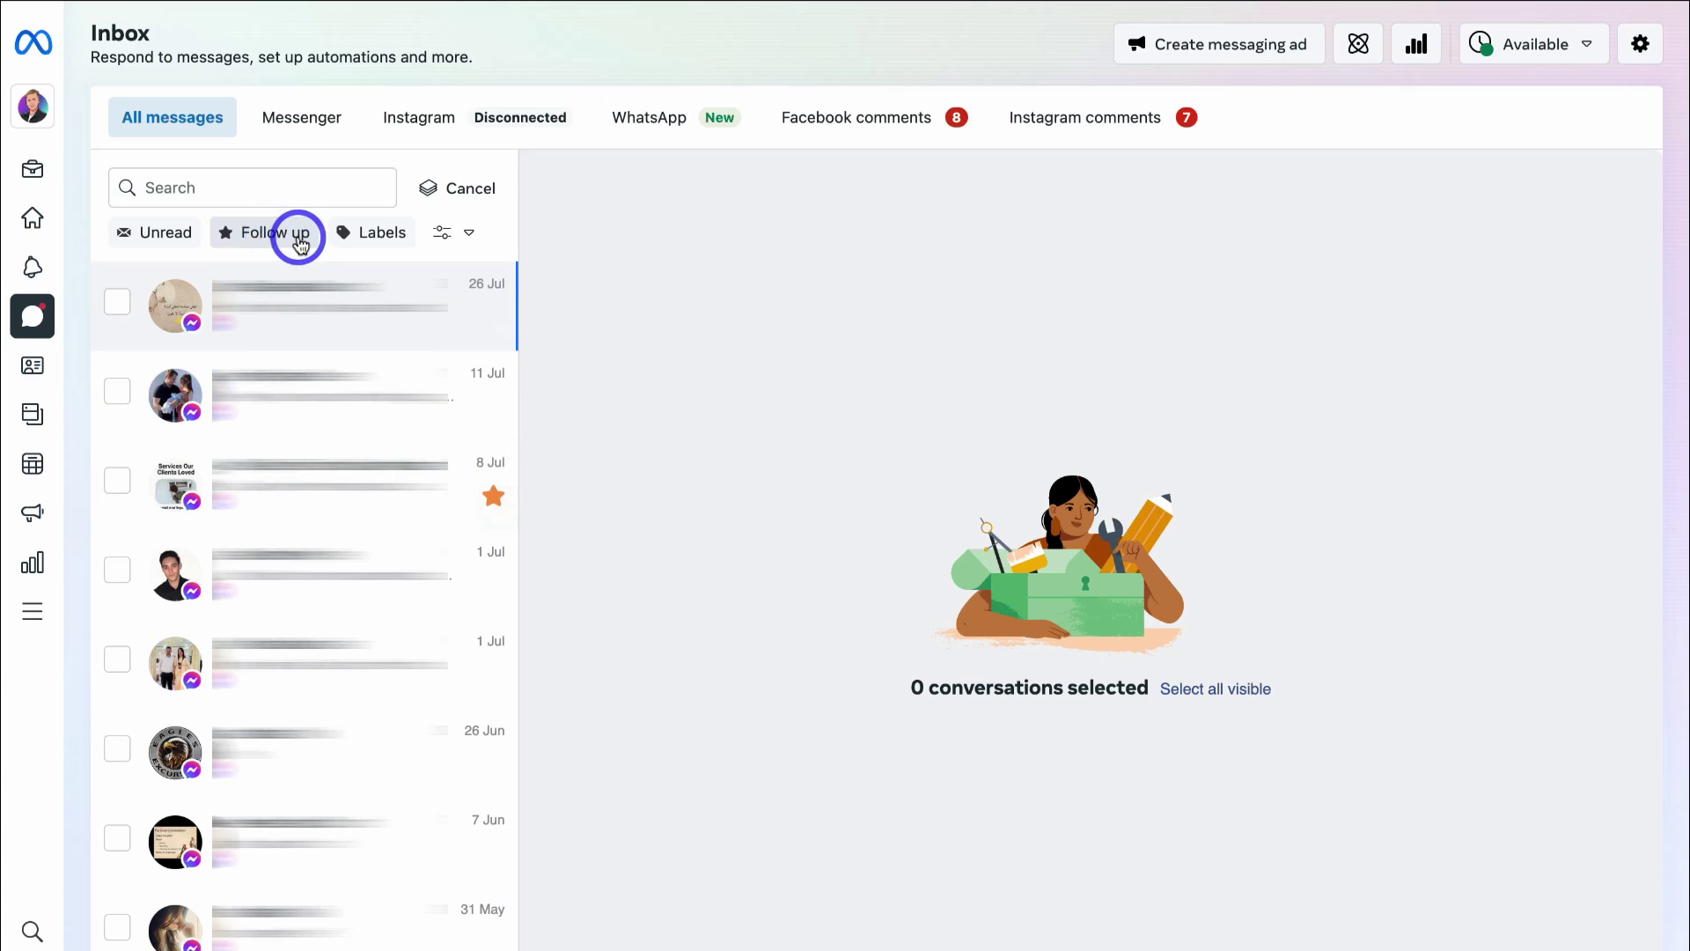
# - Filter the inbox to show only Done conversations
pyautogui.click(267, 236)
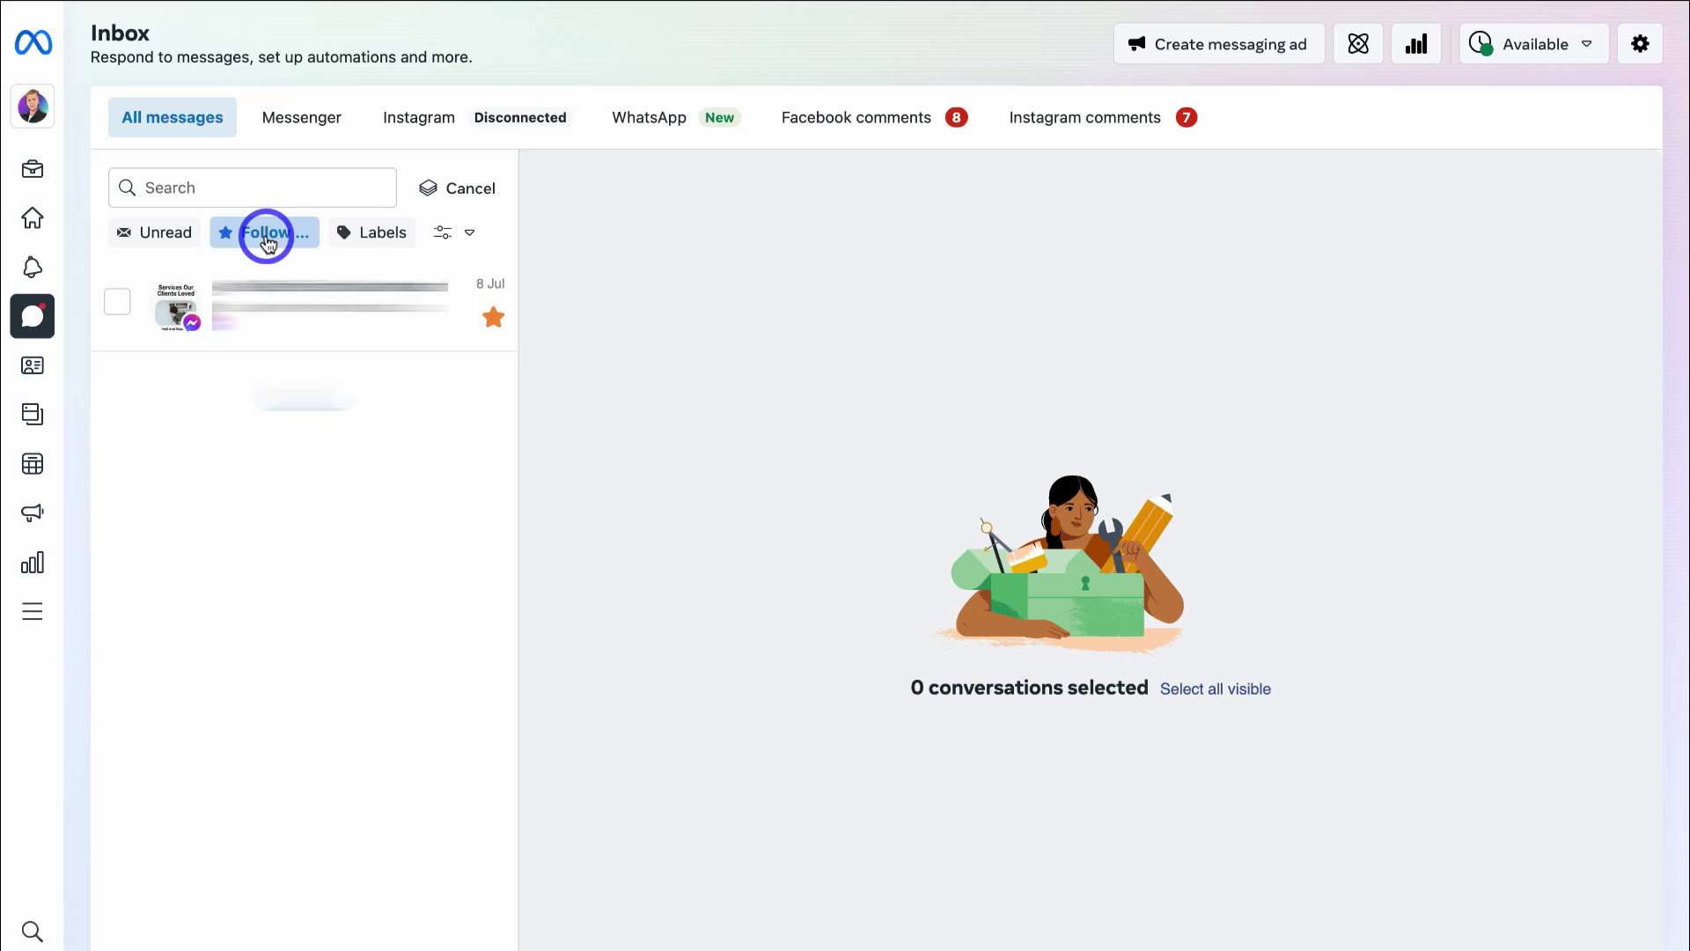
pyautogui.click(450, 234)
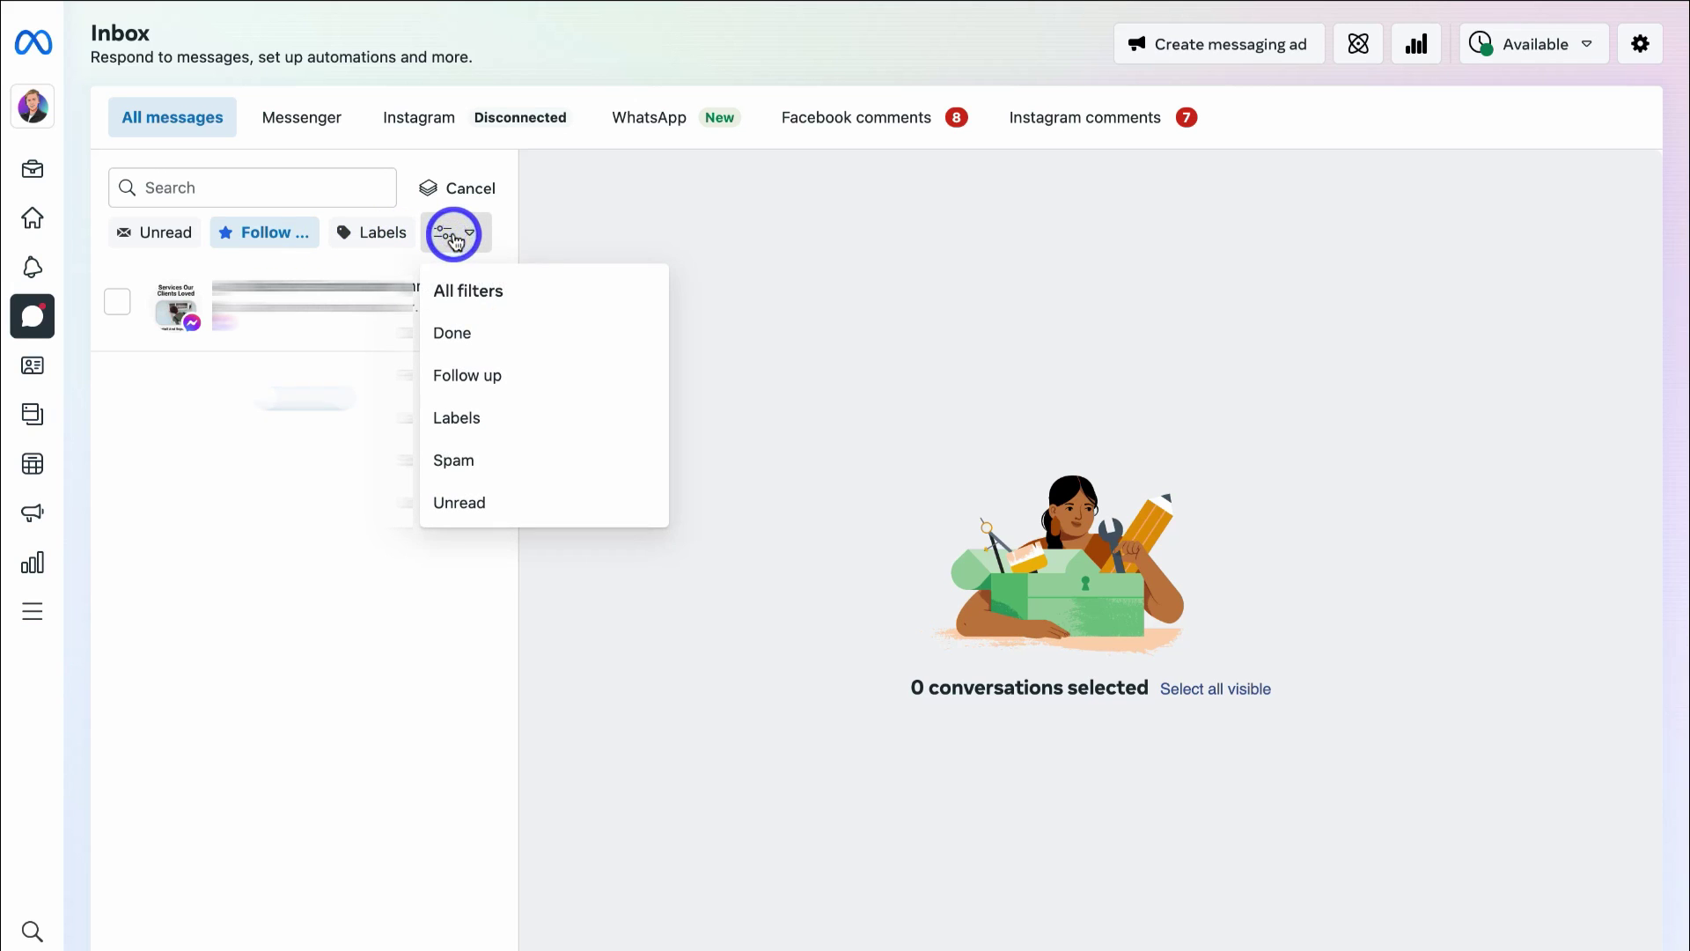
pyautogui.click(466, 333)
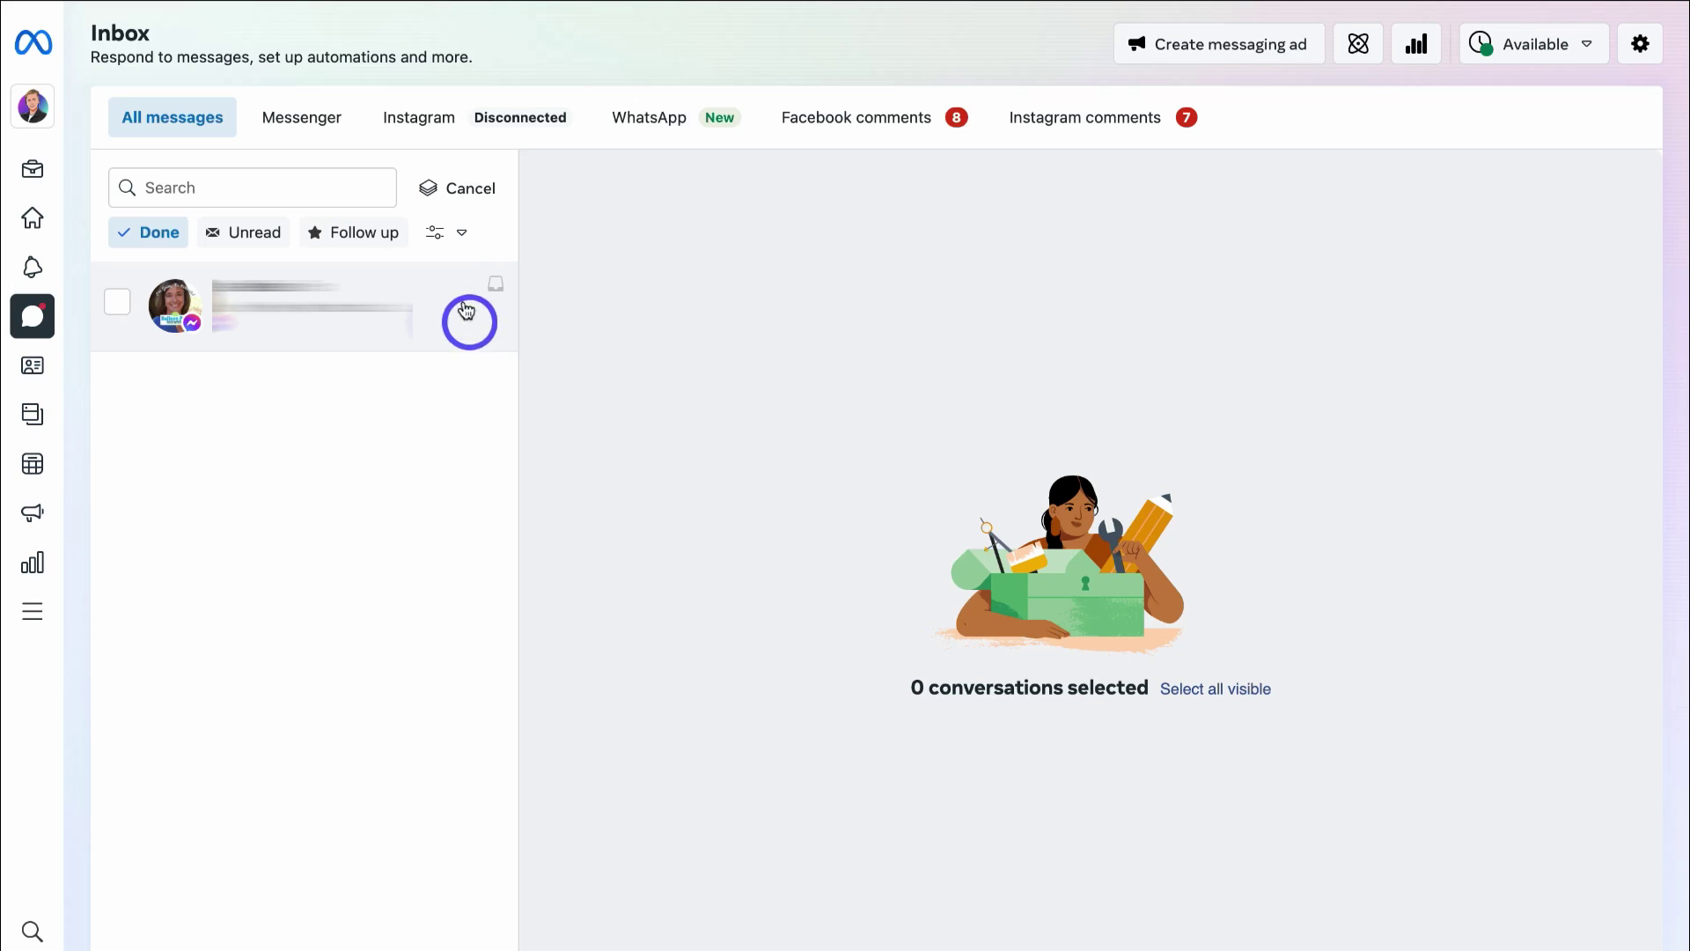
# - Remove the Done filter, exit Manage mode and browse all conversations
pyautogui.click(149, 231)
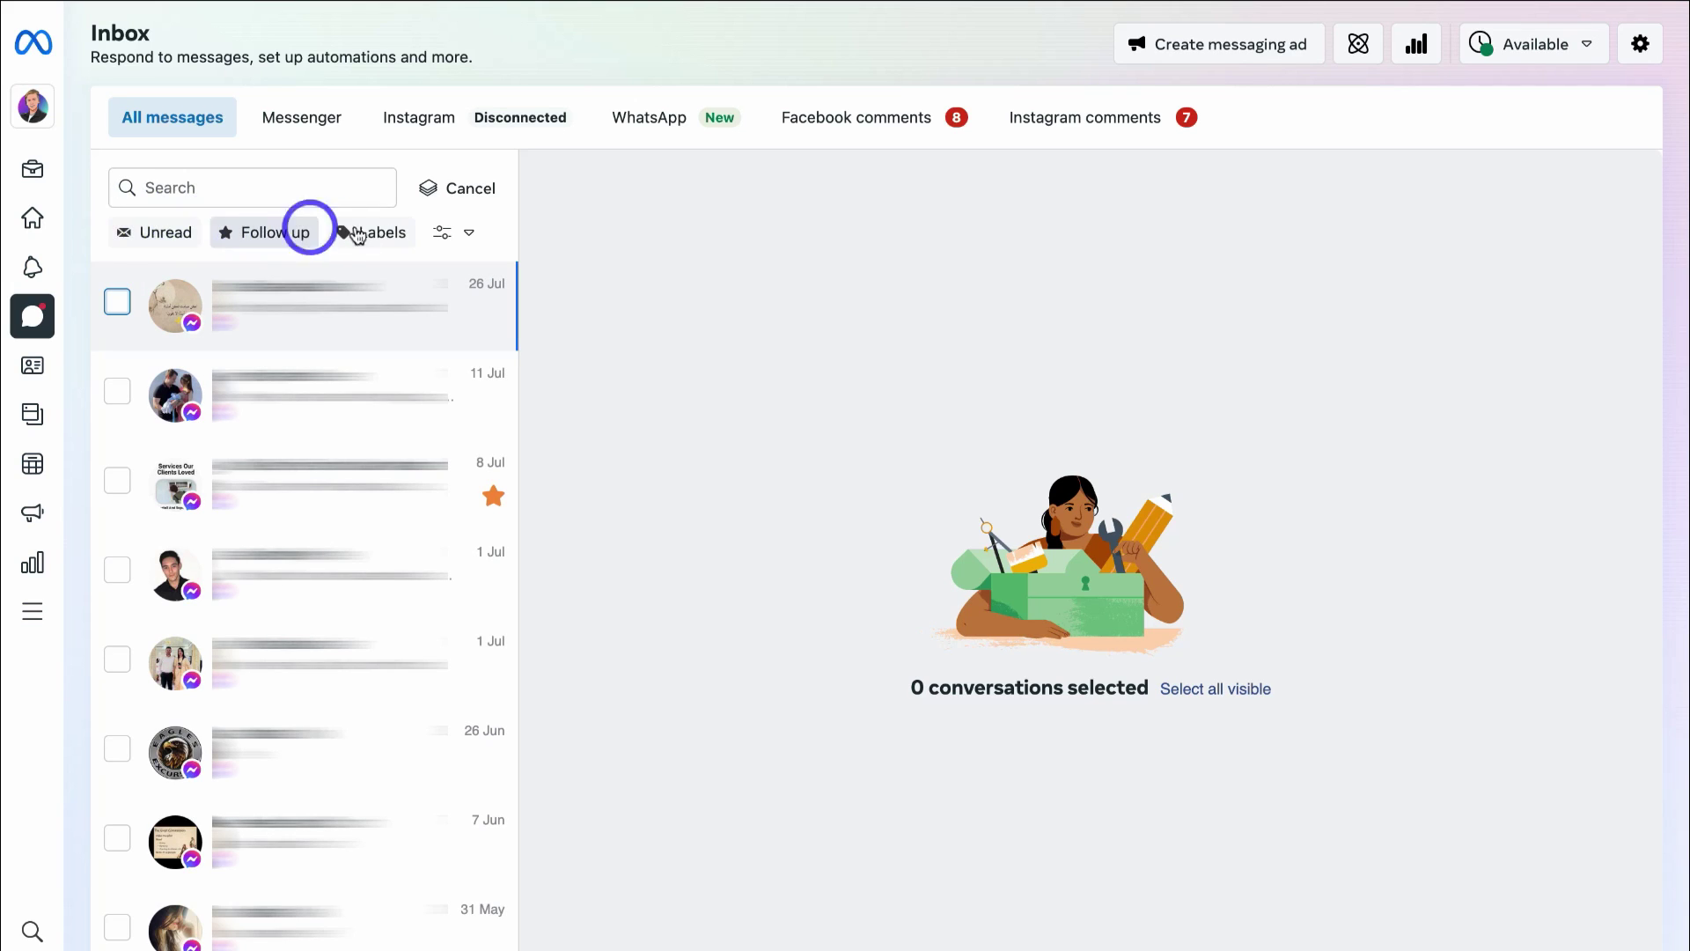
pyautogui.click(449, 187)
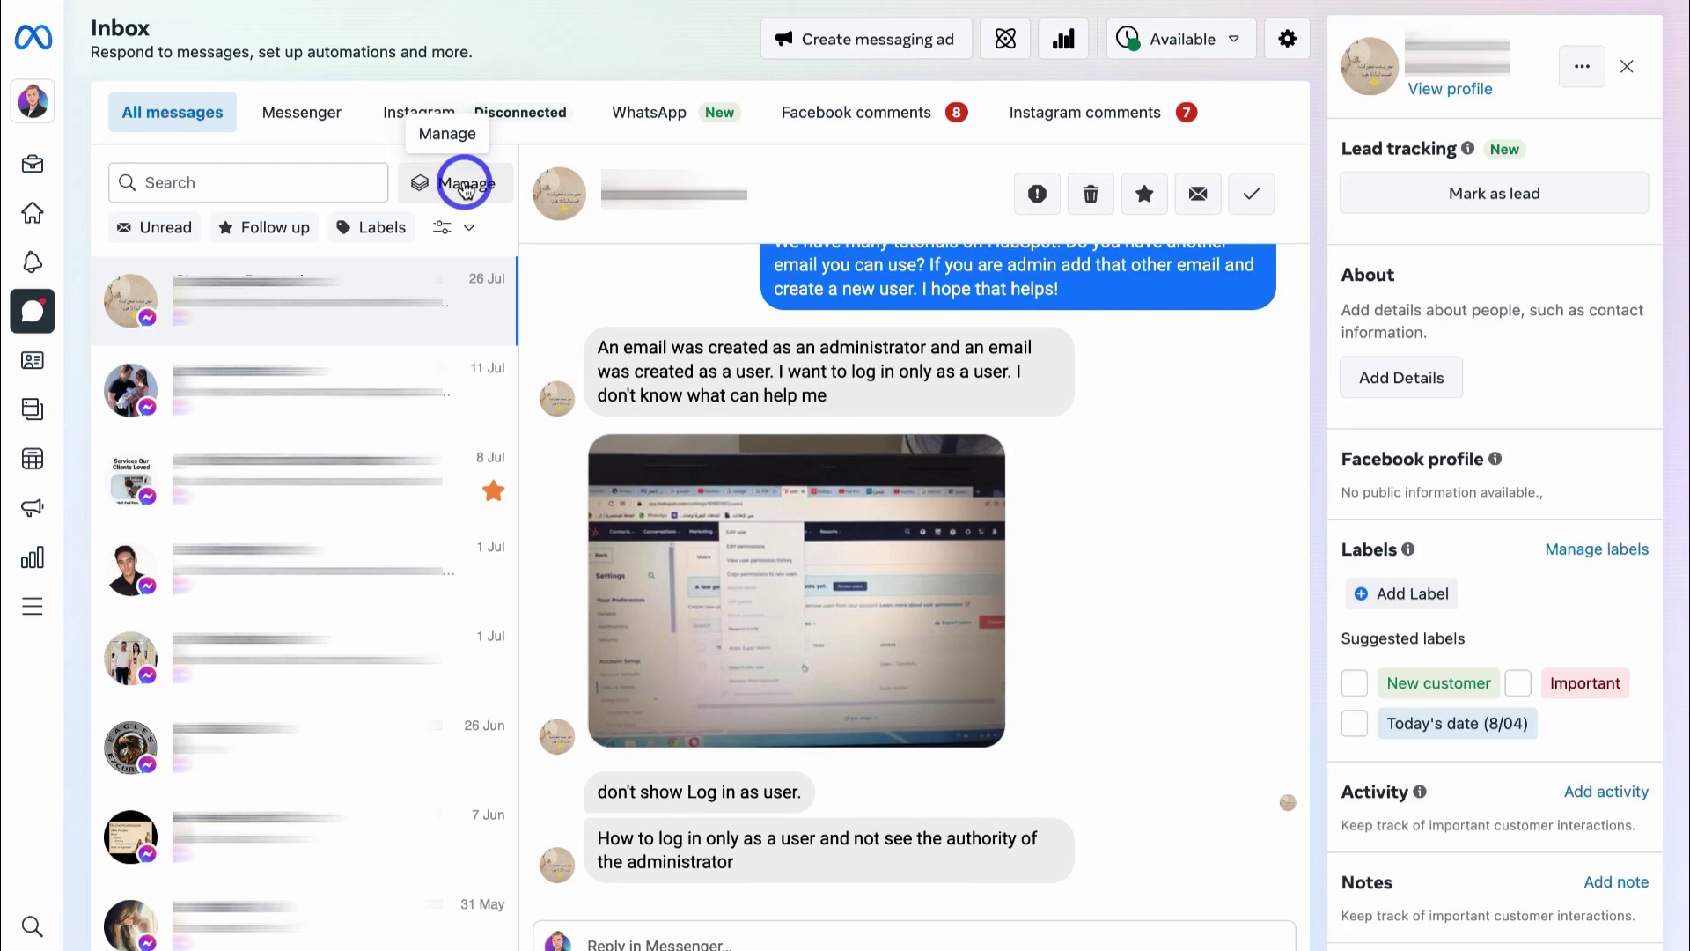
pyautogui.moveTo(474, 319)
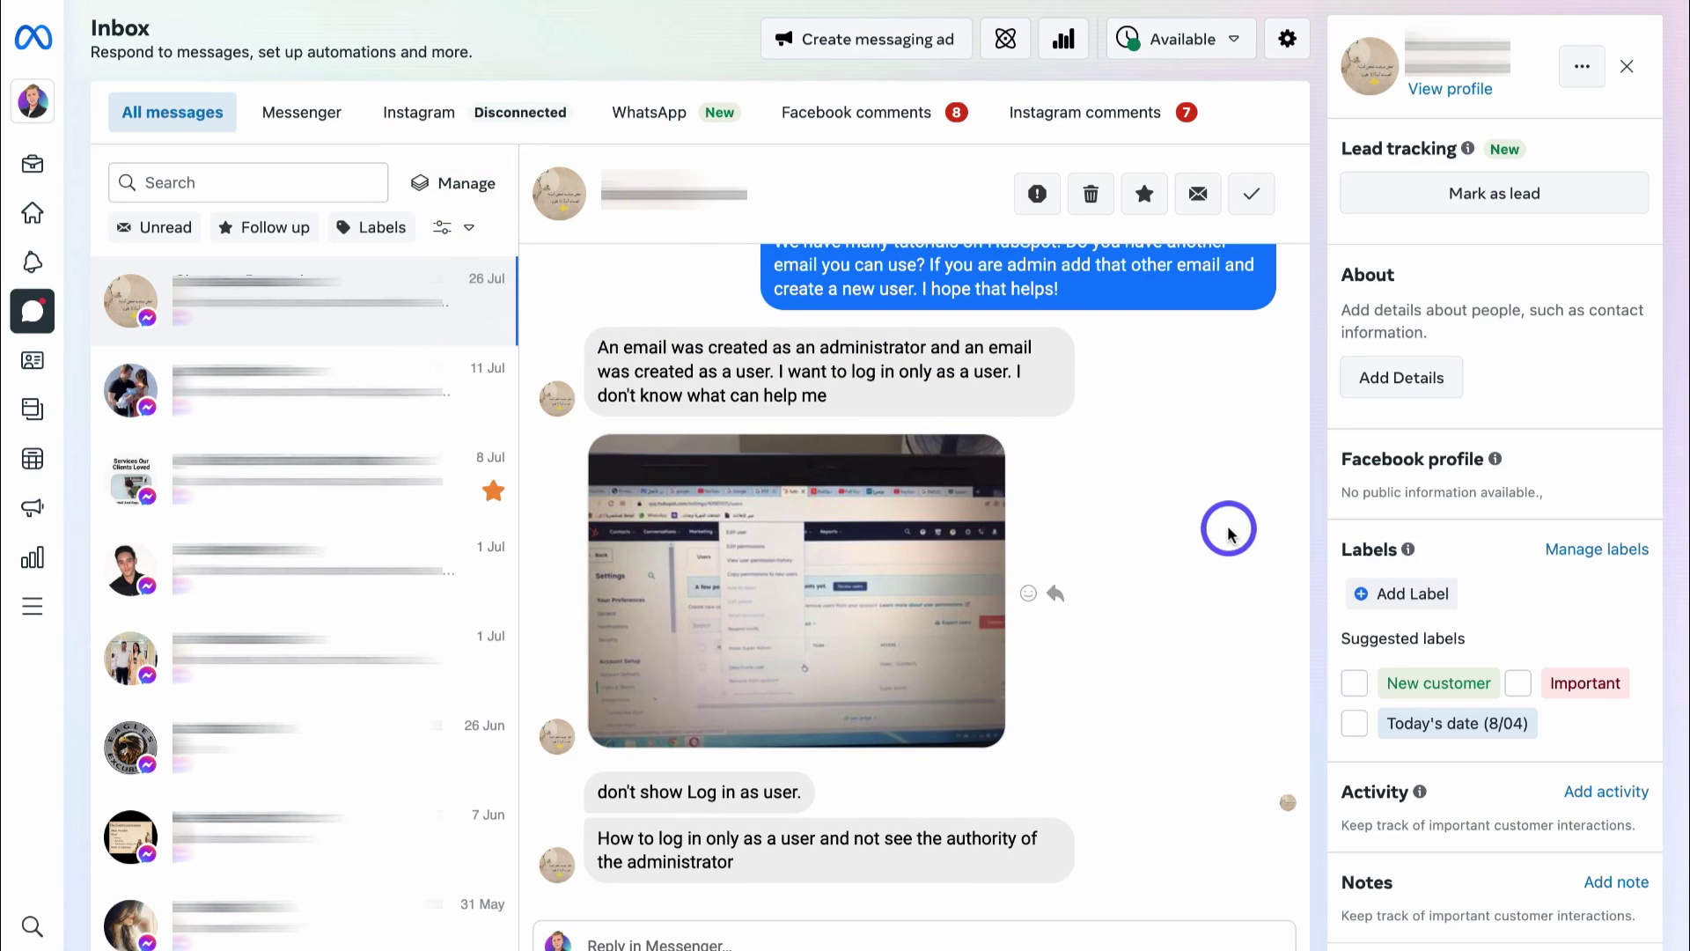
pyautogui.scroll(5, 1229, 530)
pyautogui.scroll(-5, 1229, 530)
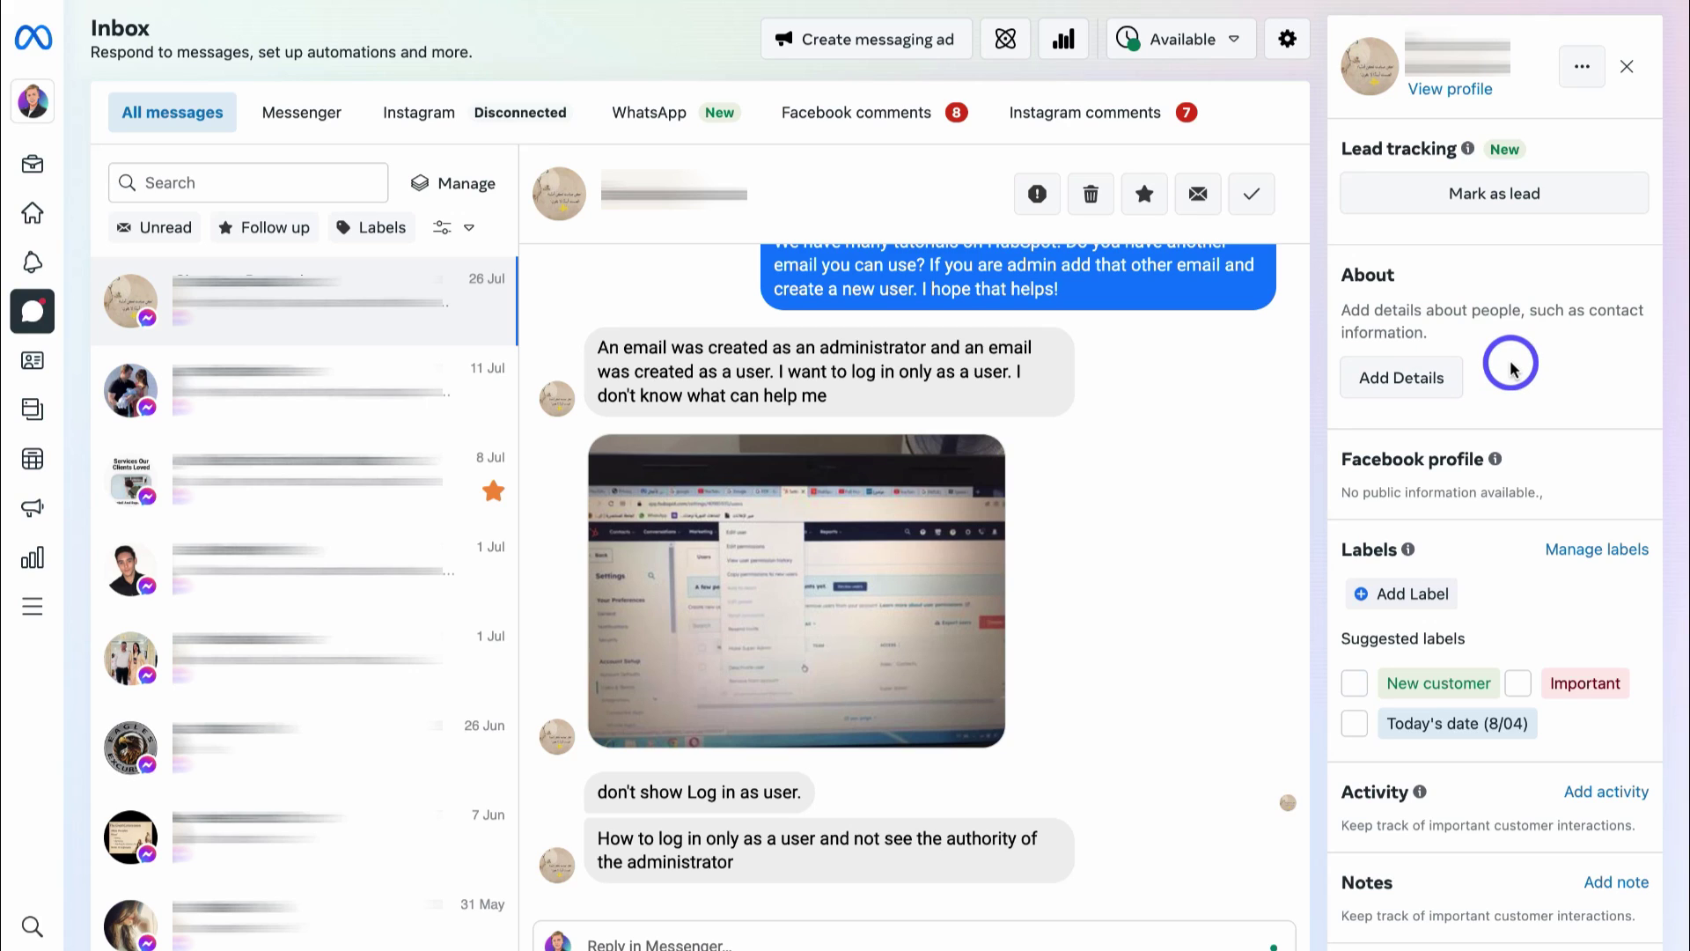
# - Close the Edit contact form without saving and scroll the customer details panel
pyautogui.click(1410, 390)
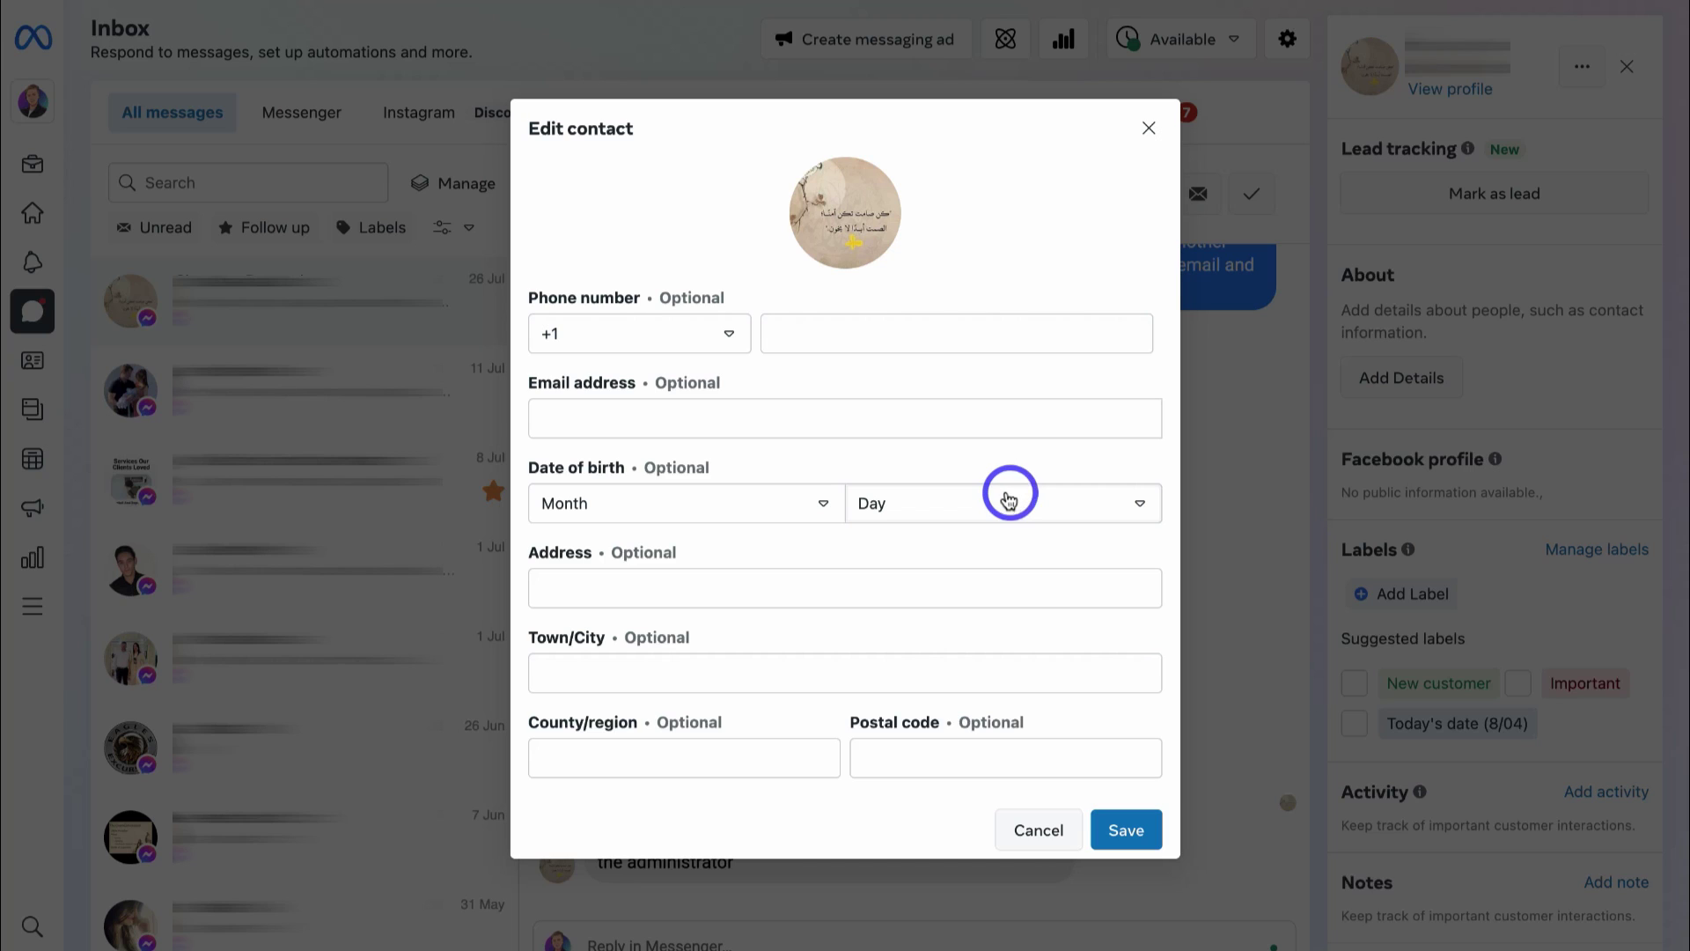
pyautogui.click(1148, 129)
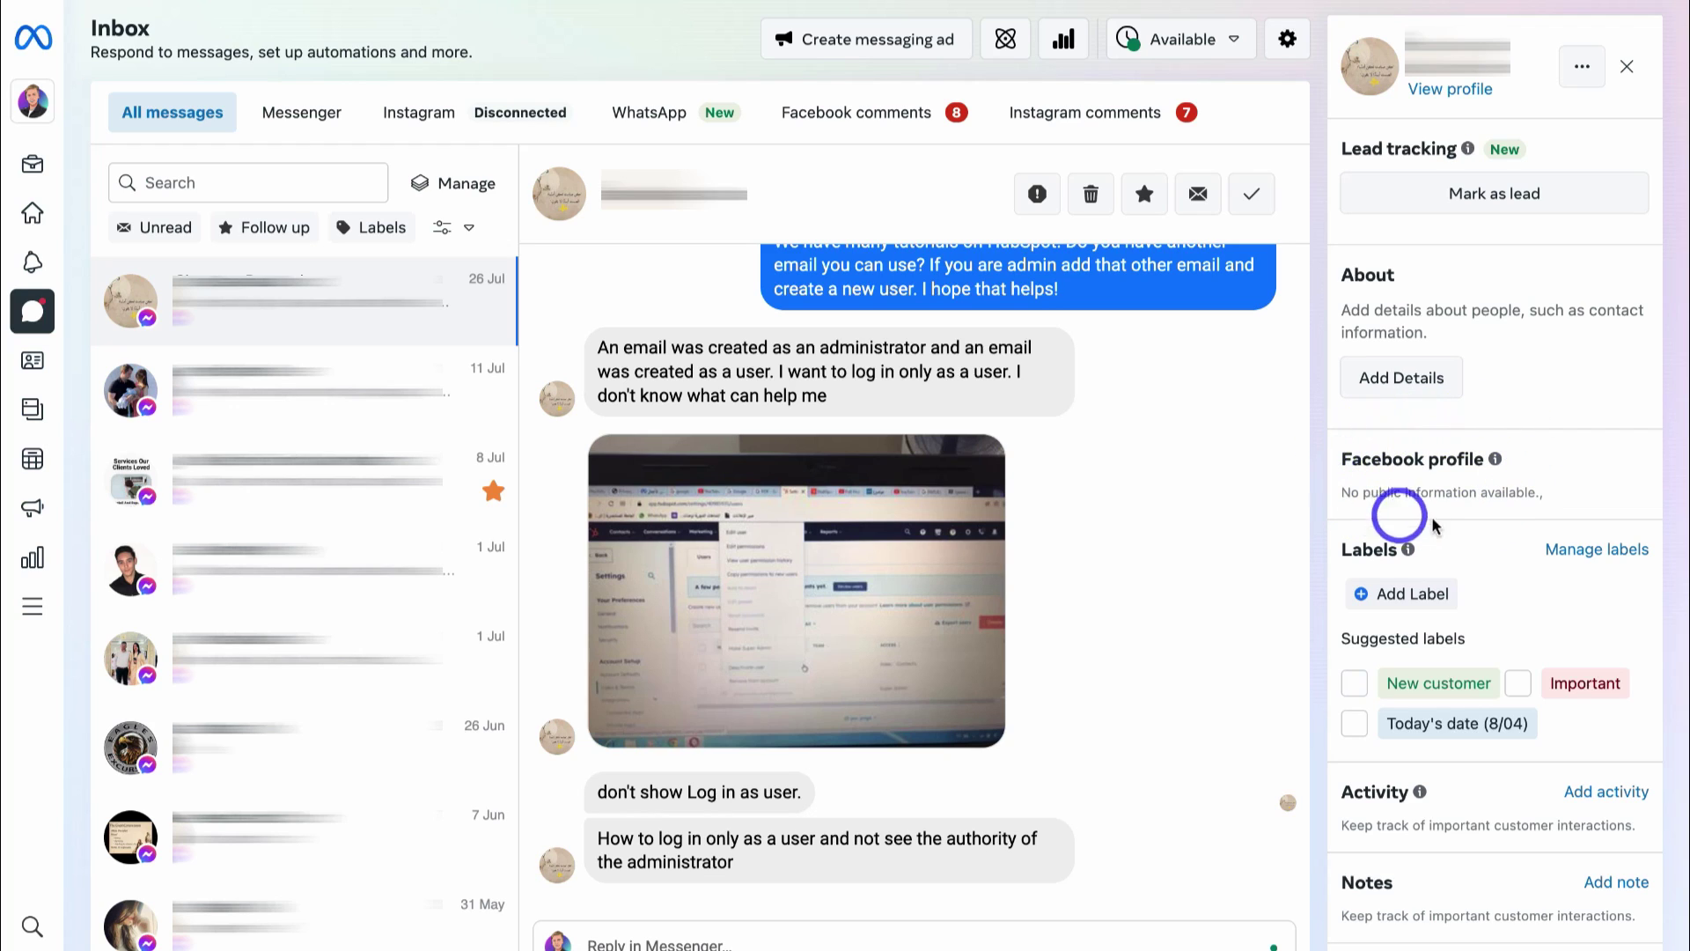
pyautogui.scroll(-2, 1558, 484)
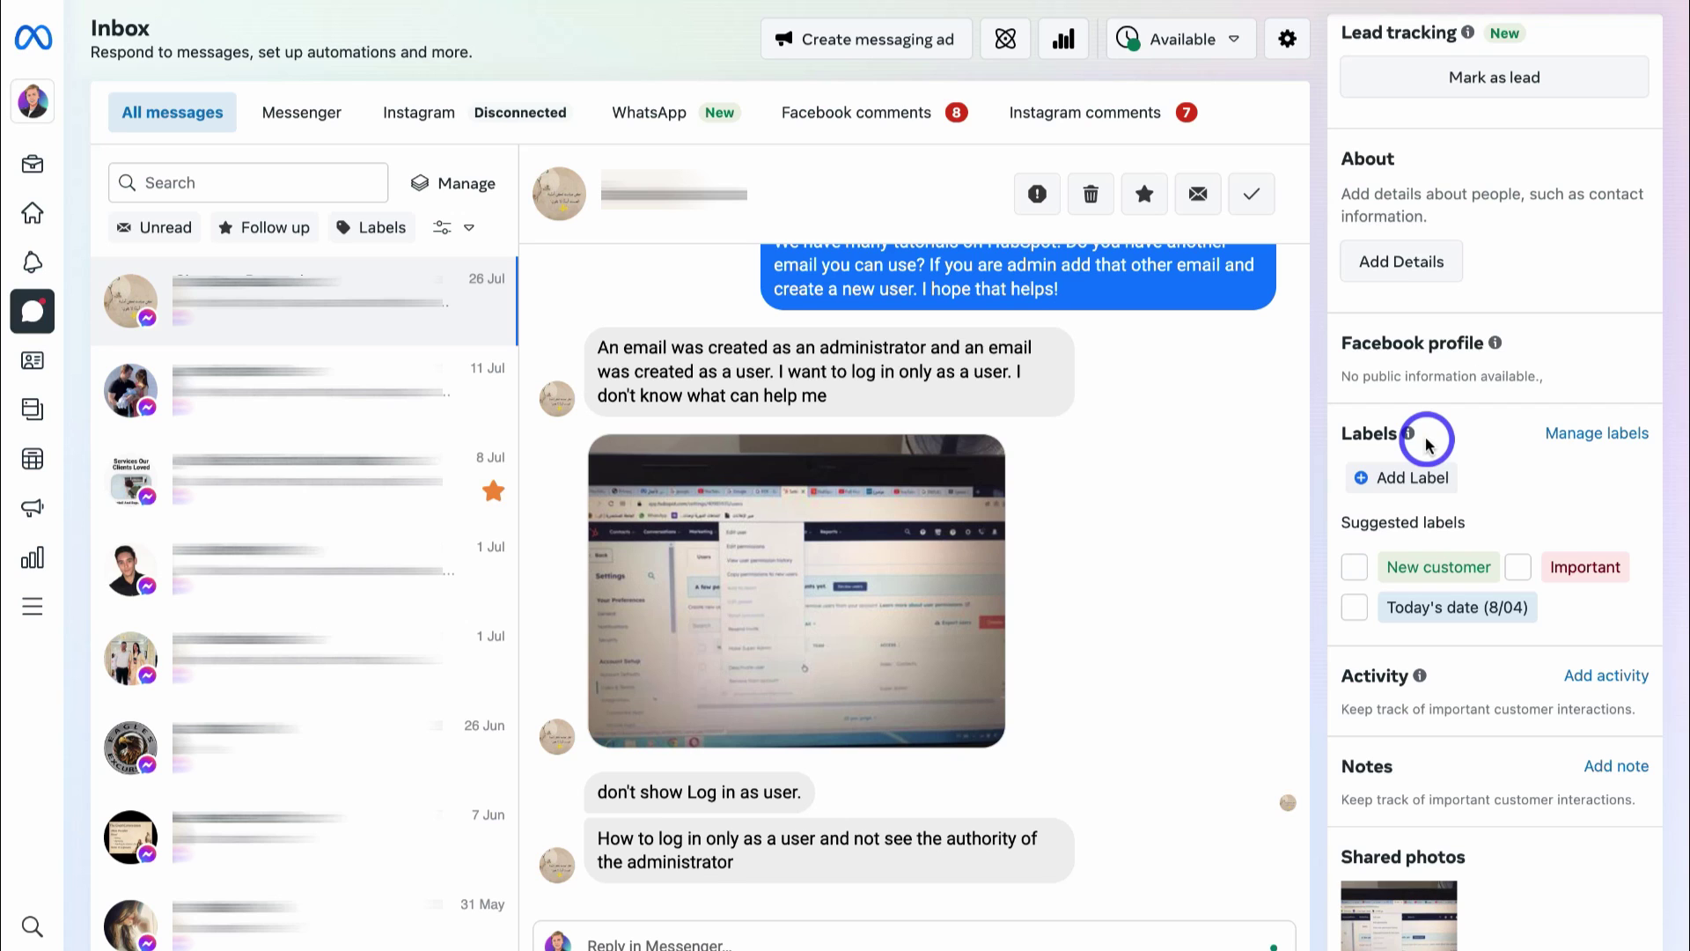
# - Create an orange 'Audience Issue' label, then begin adding a label to this contact
pyautogui.click(1597, 436)
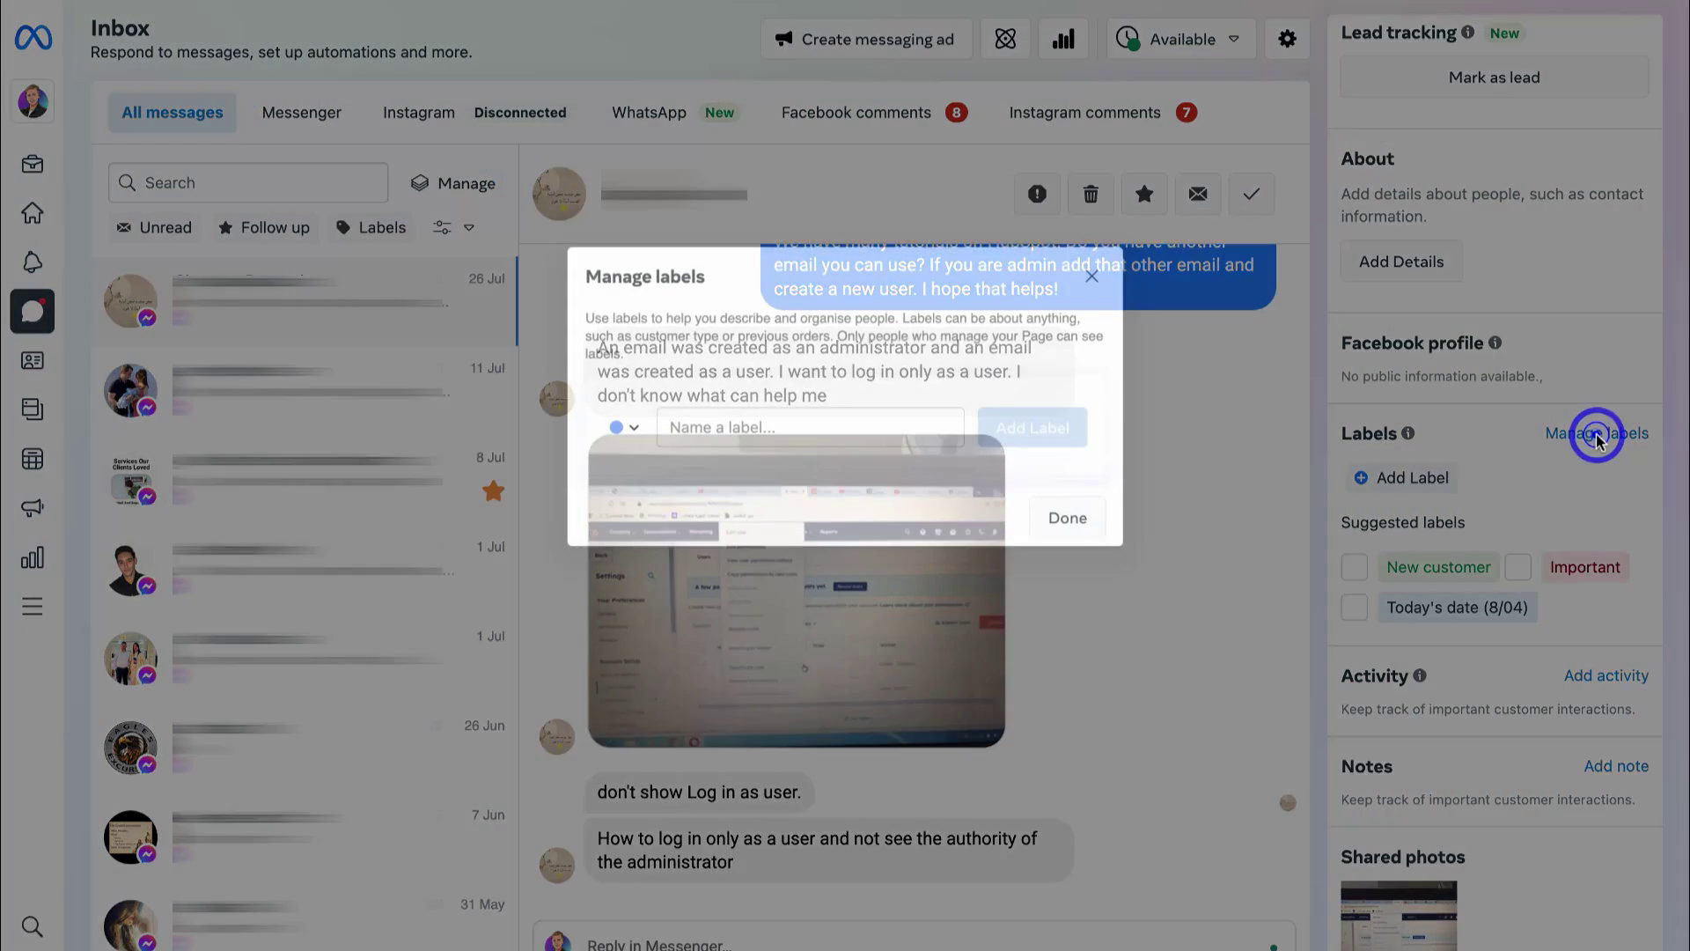
pyautogui.click(772, 427)
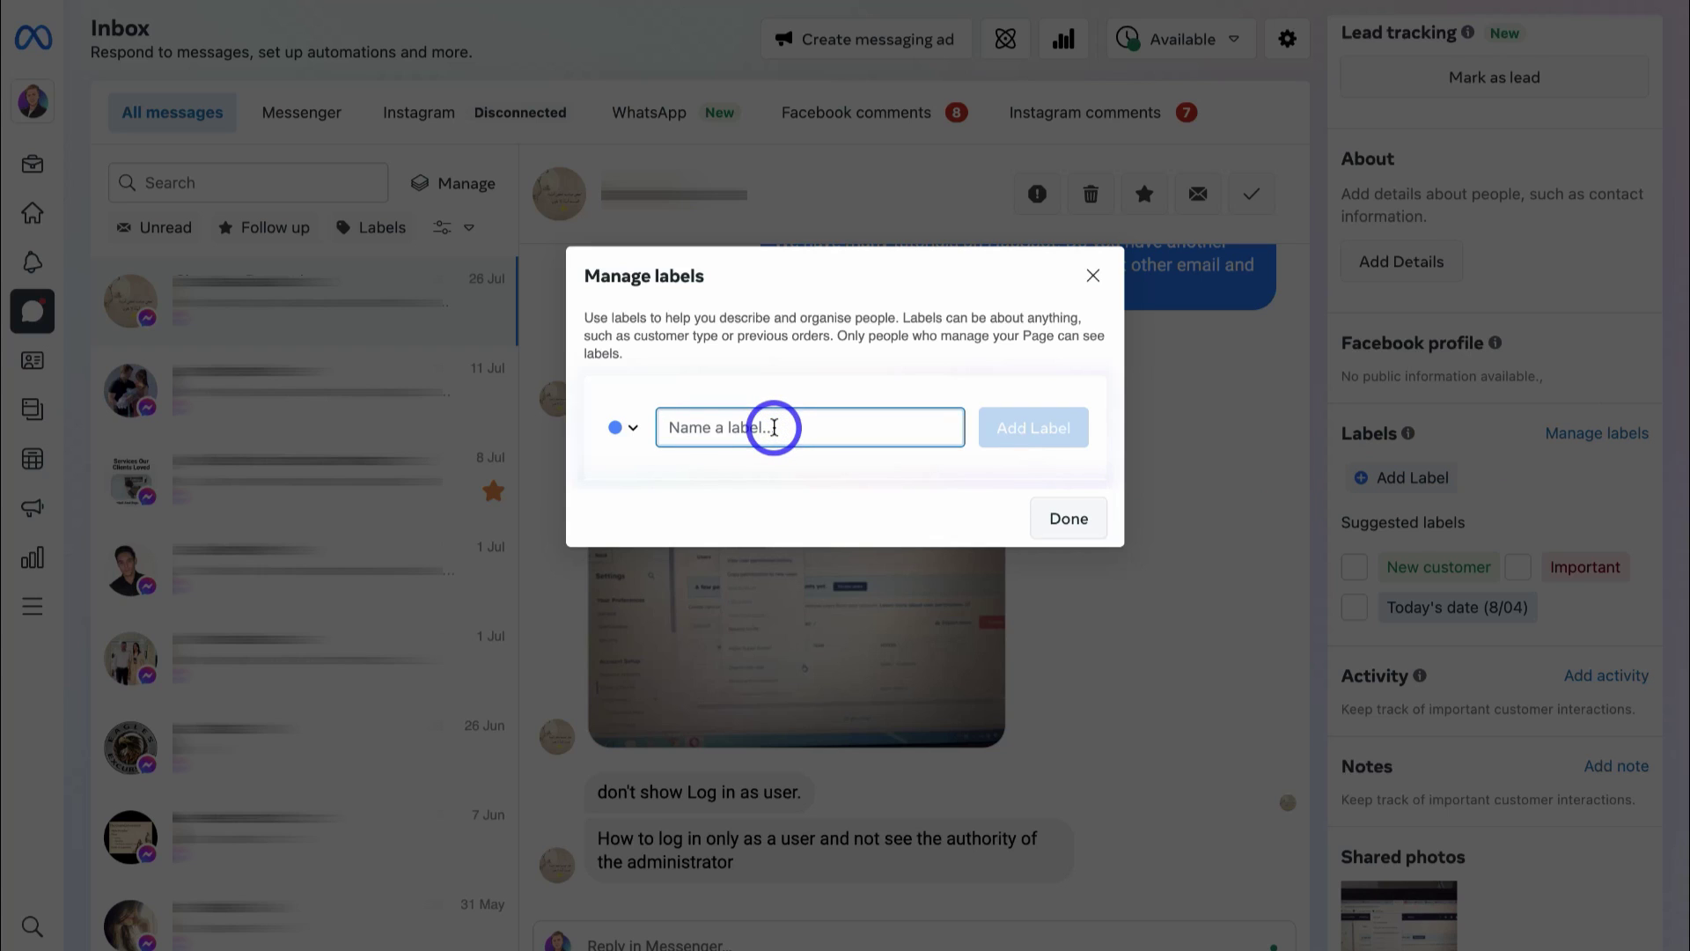
pyautogui.write('Audience Issue')
pyautogui.click(623, 430)
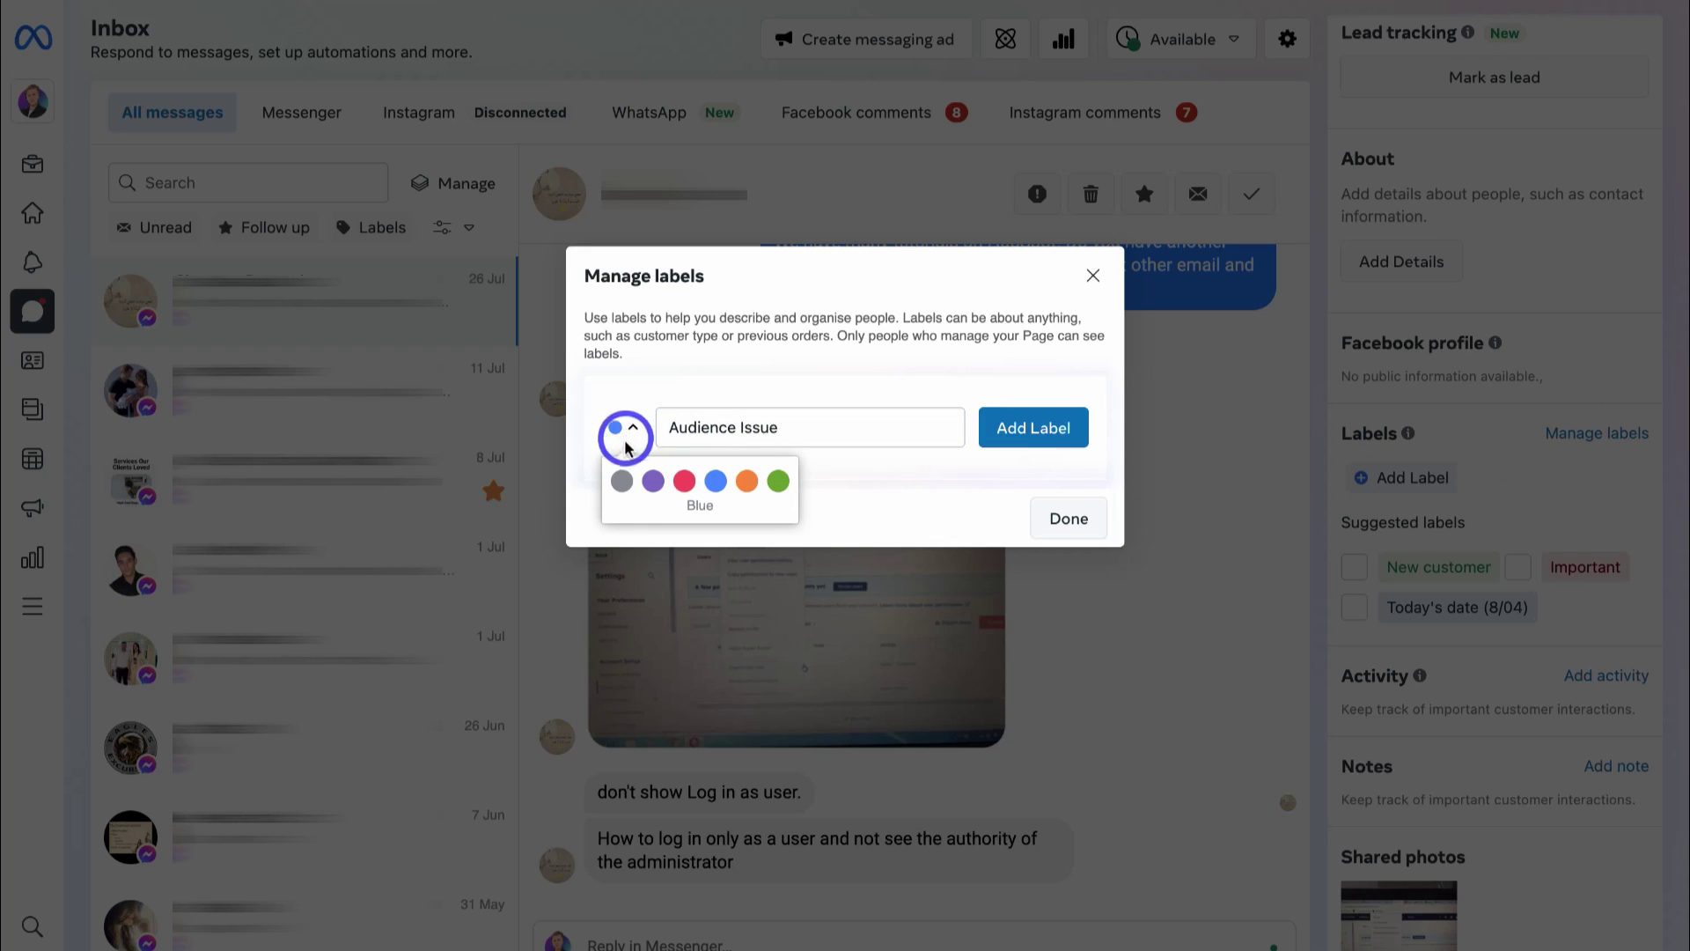
pyautogui.click(746, 482)
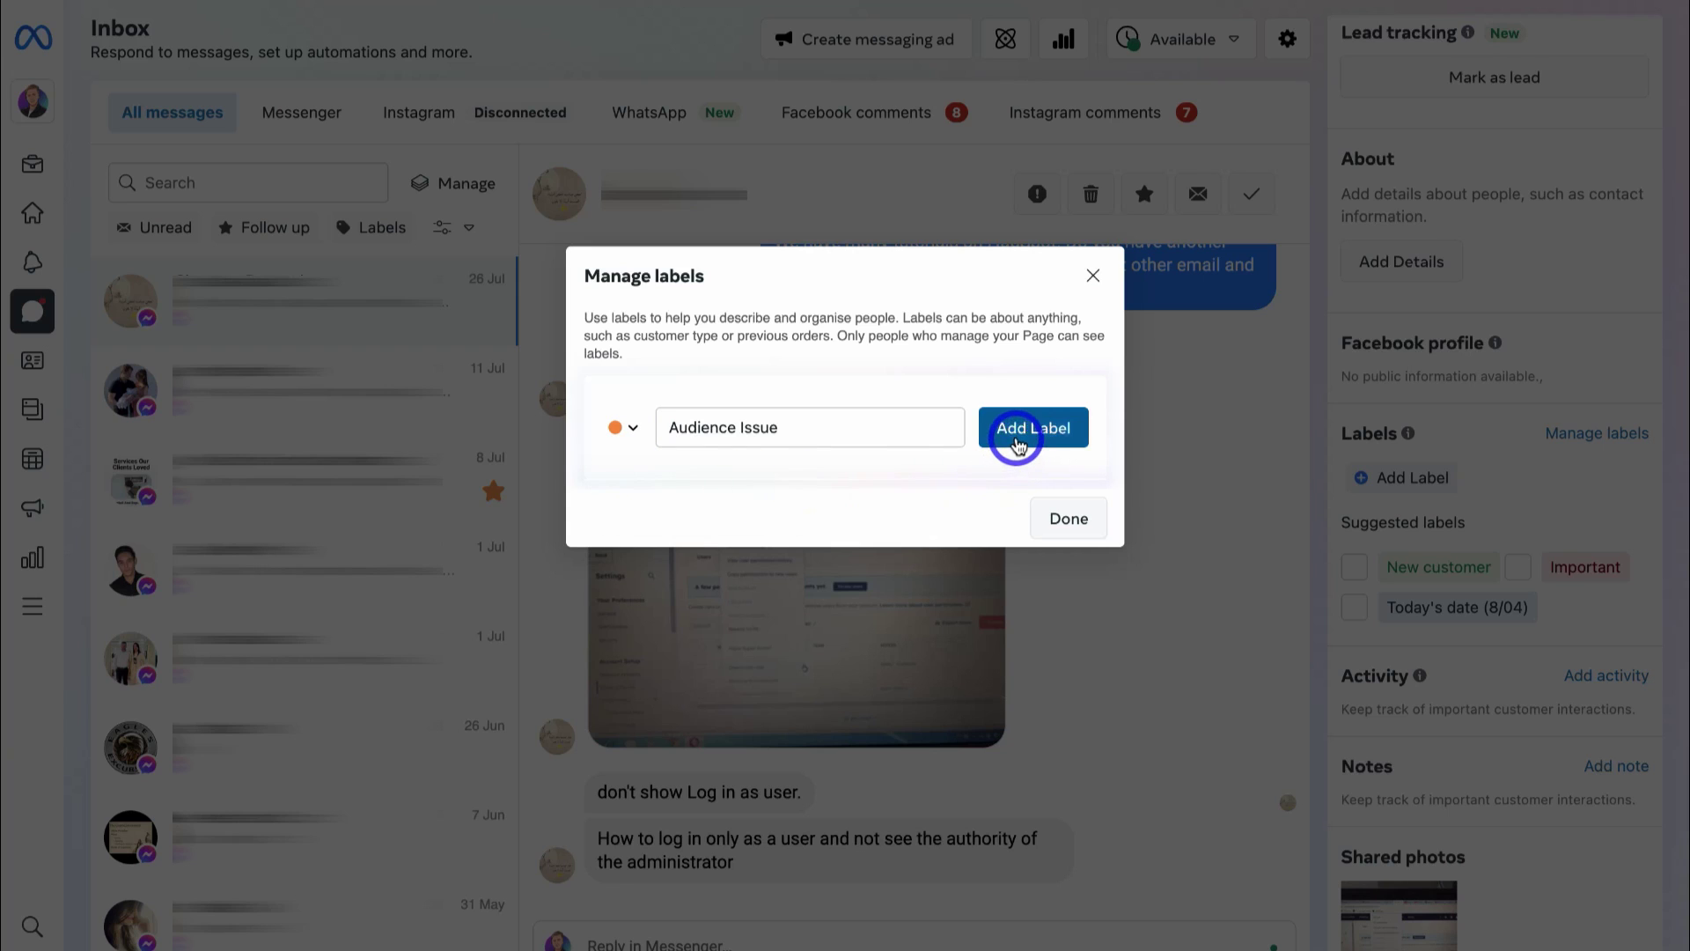
pyautogui.click(1017, 429)
pyautogui.click(1070, 554)
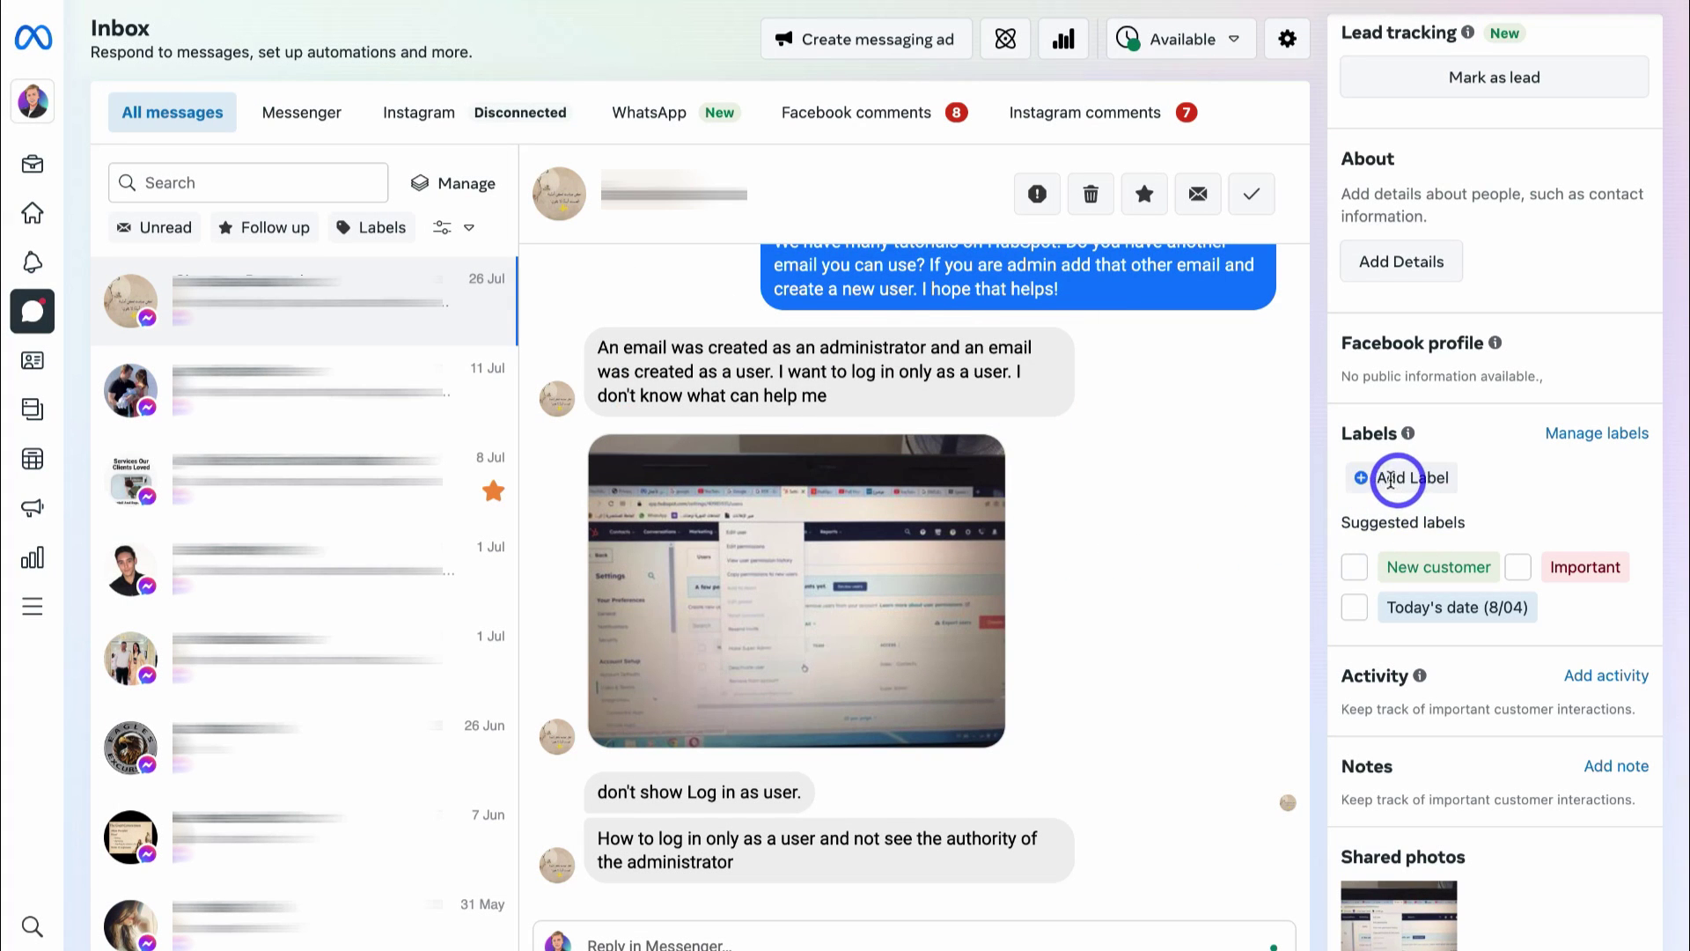
pyautogui.click(1365, 478)
pyautogui.click(1382, 529)
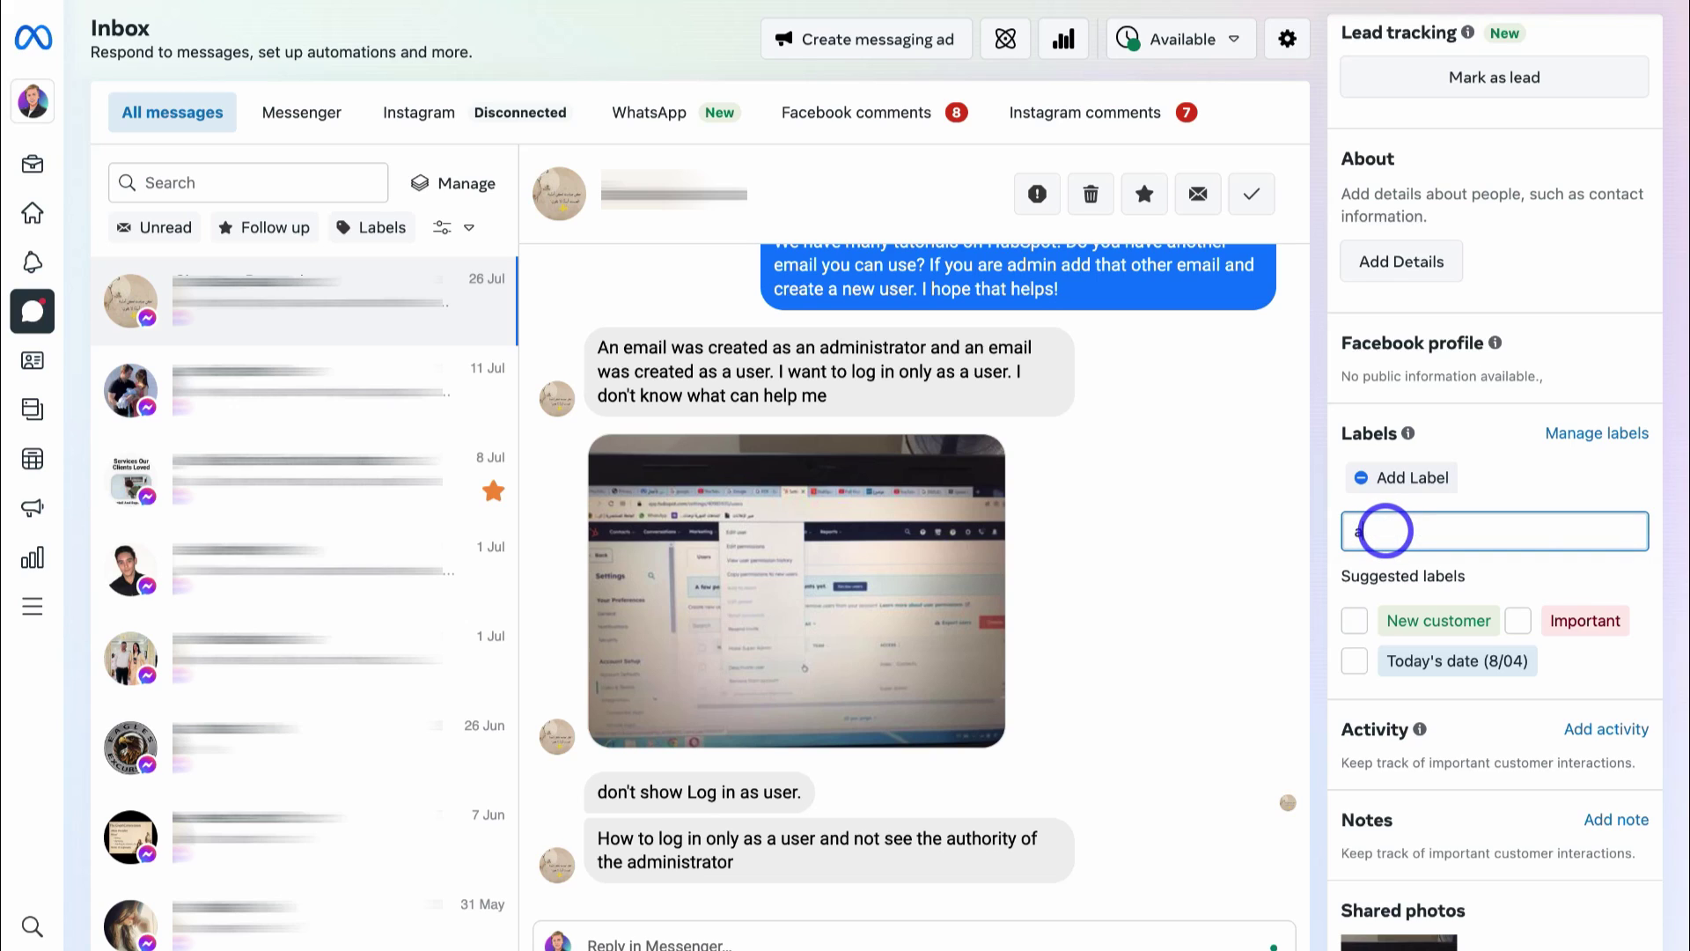
# - Tag the 26 Jul contact with Audience Issue and bring up the Add activity types
pyautogui.write('a')
pyautogui.click(1457, 584)
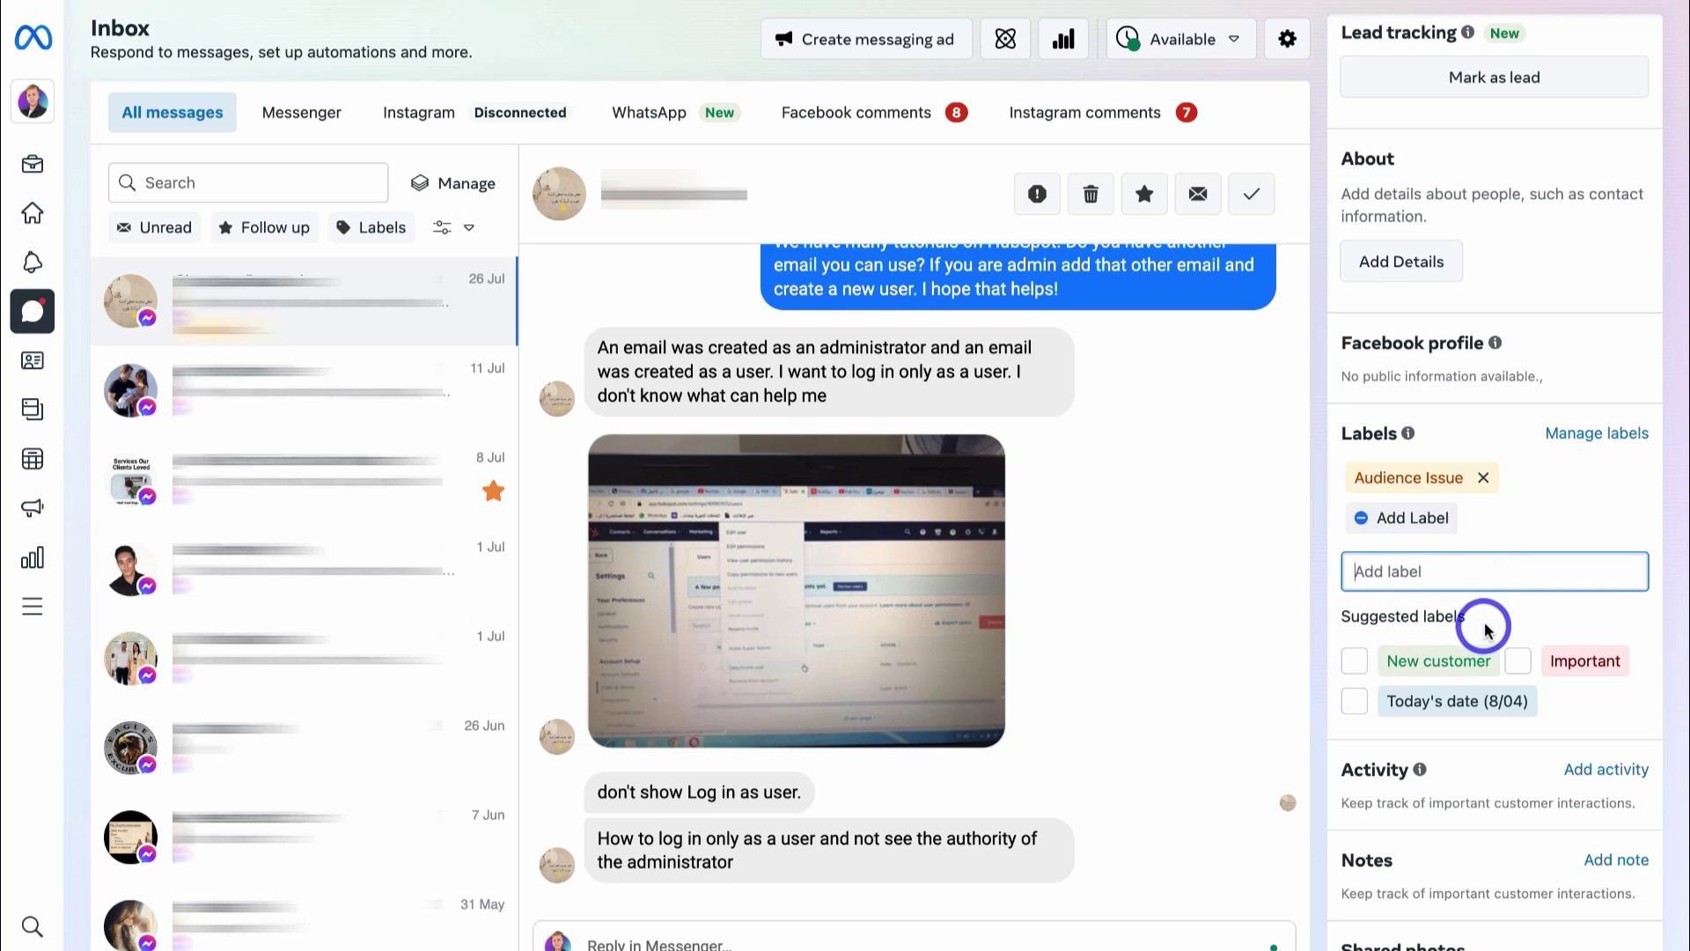
pyautogui.scroll(-1, 1484, 624)
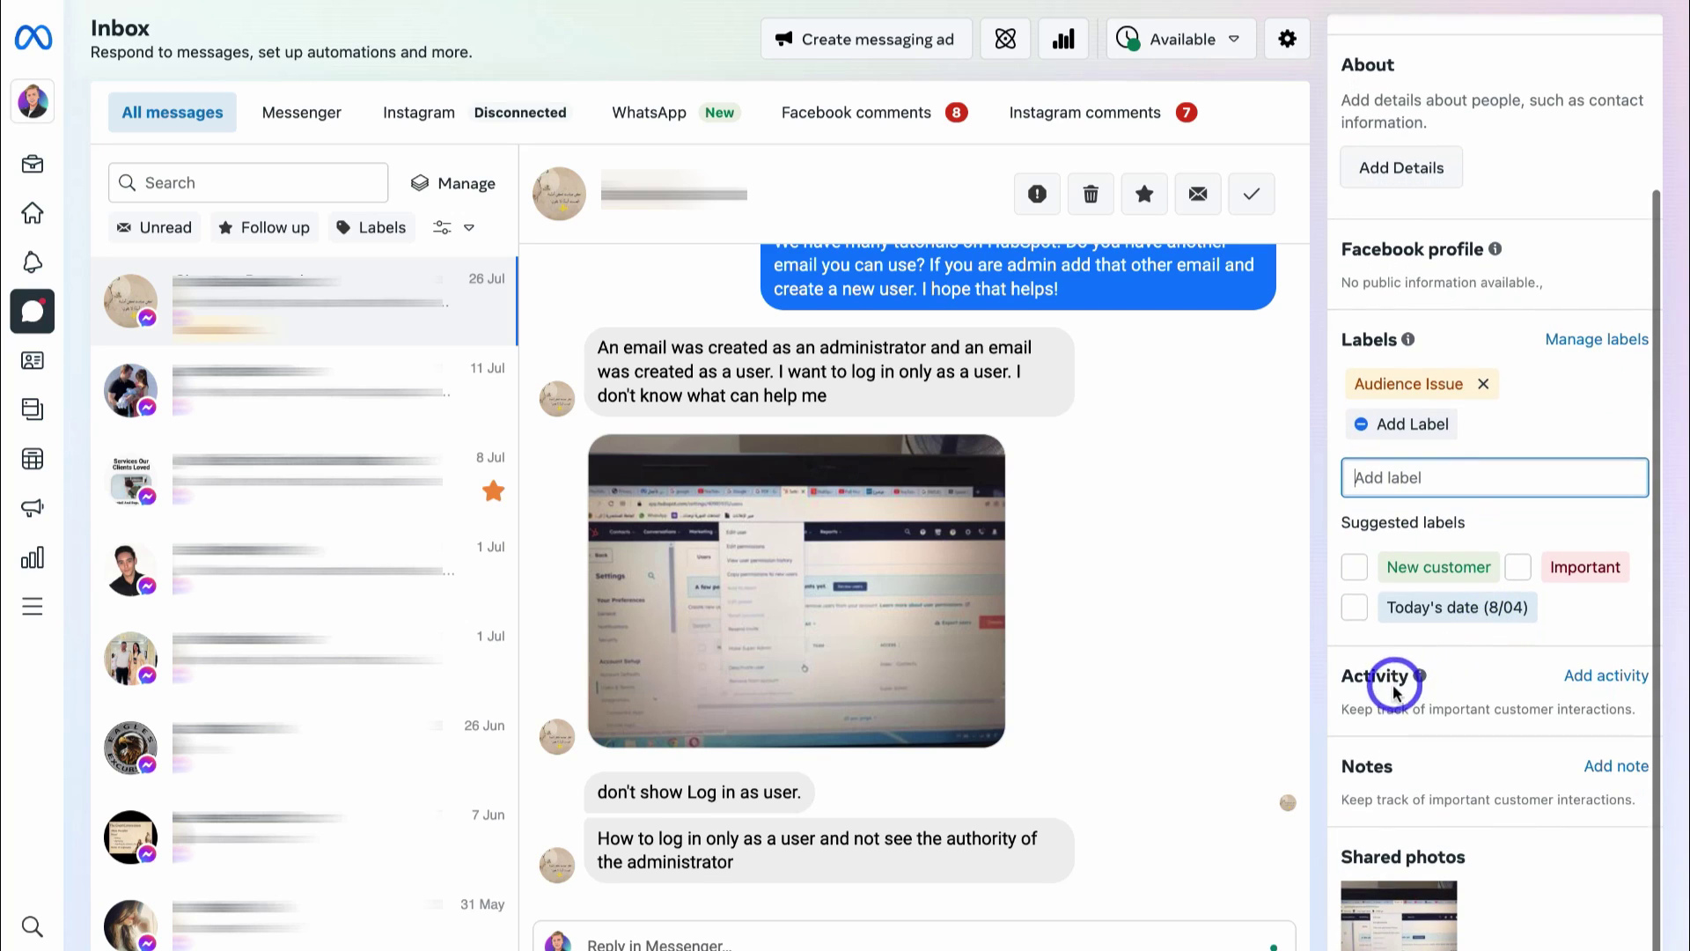
pyautogui.click(1602, 678)
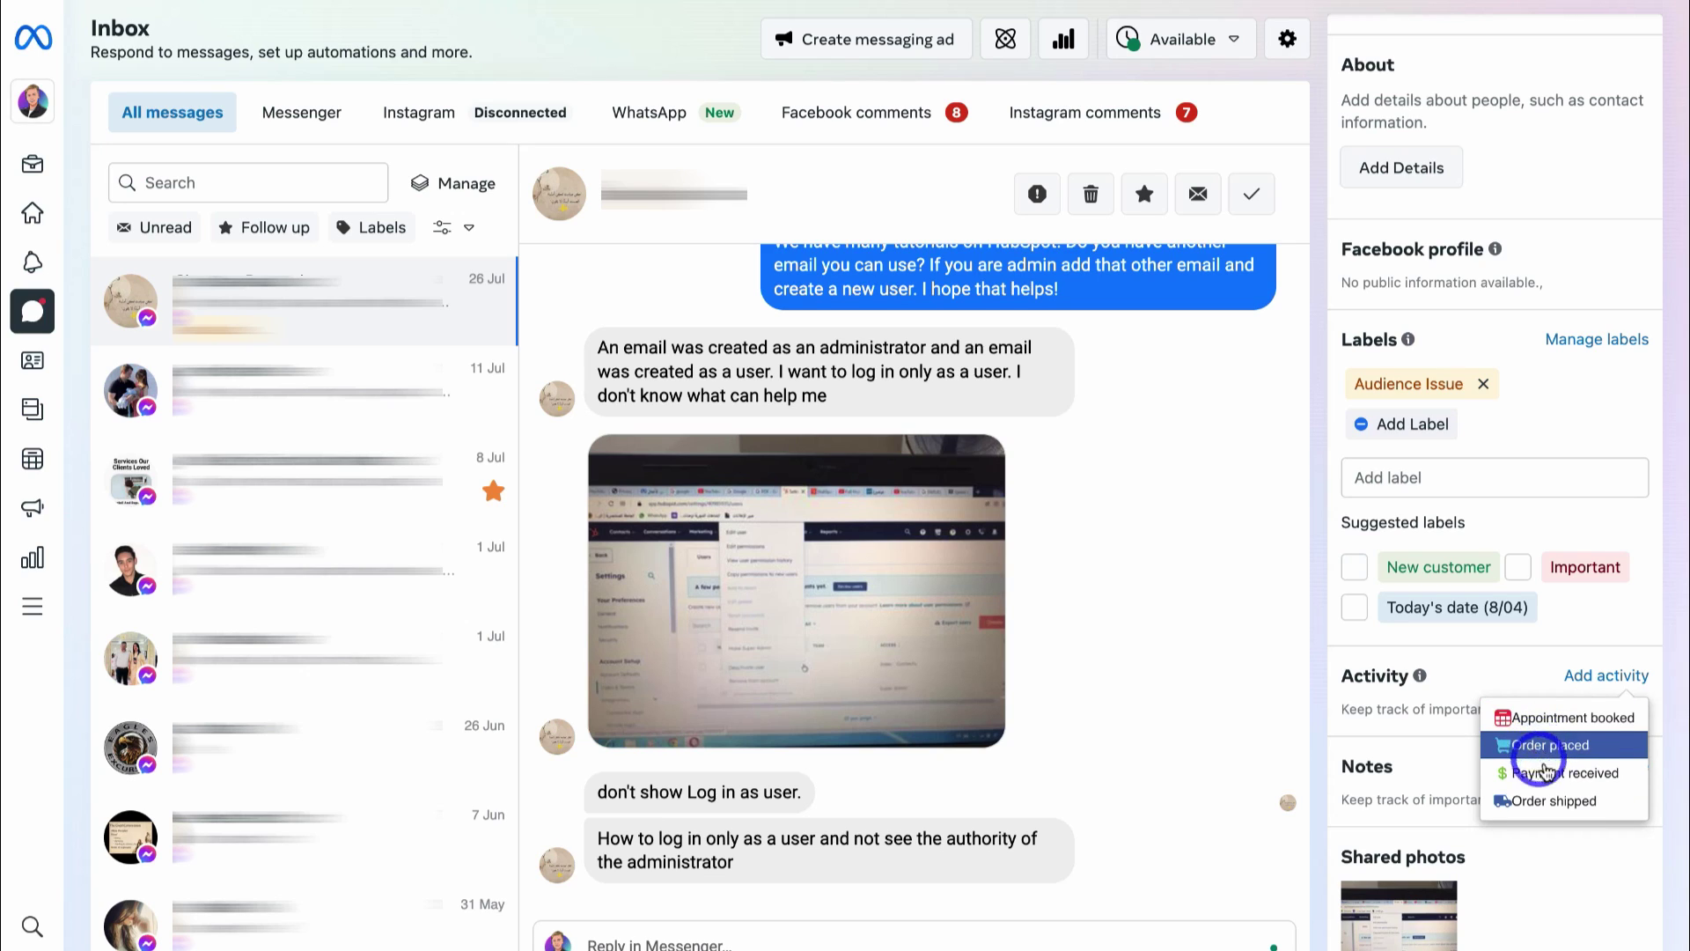
# - Dismiss the activity choices and cancel the empty note for this contact
pyautogui.click(1515, 680)
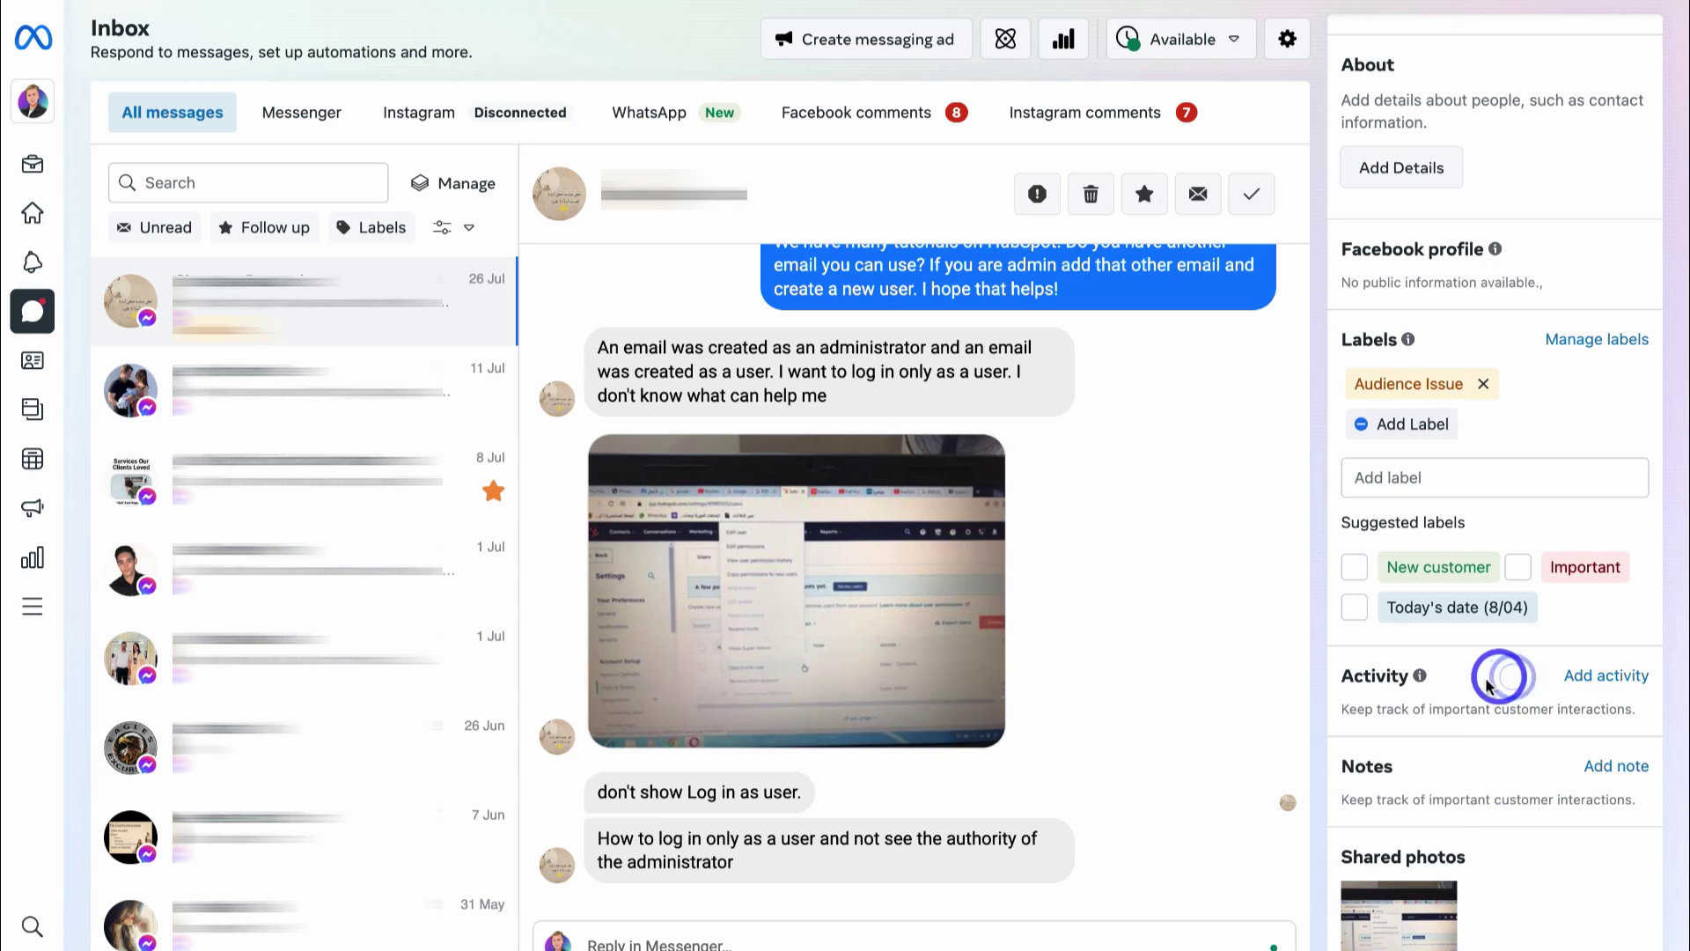
pyautogui.click(1618, 767)
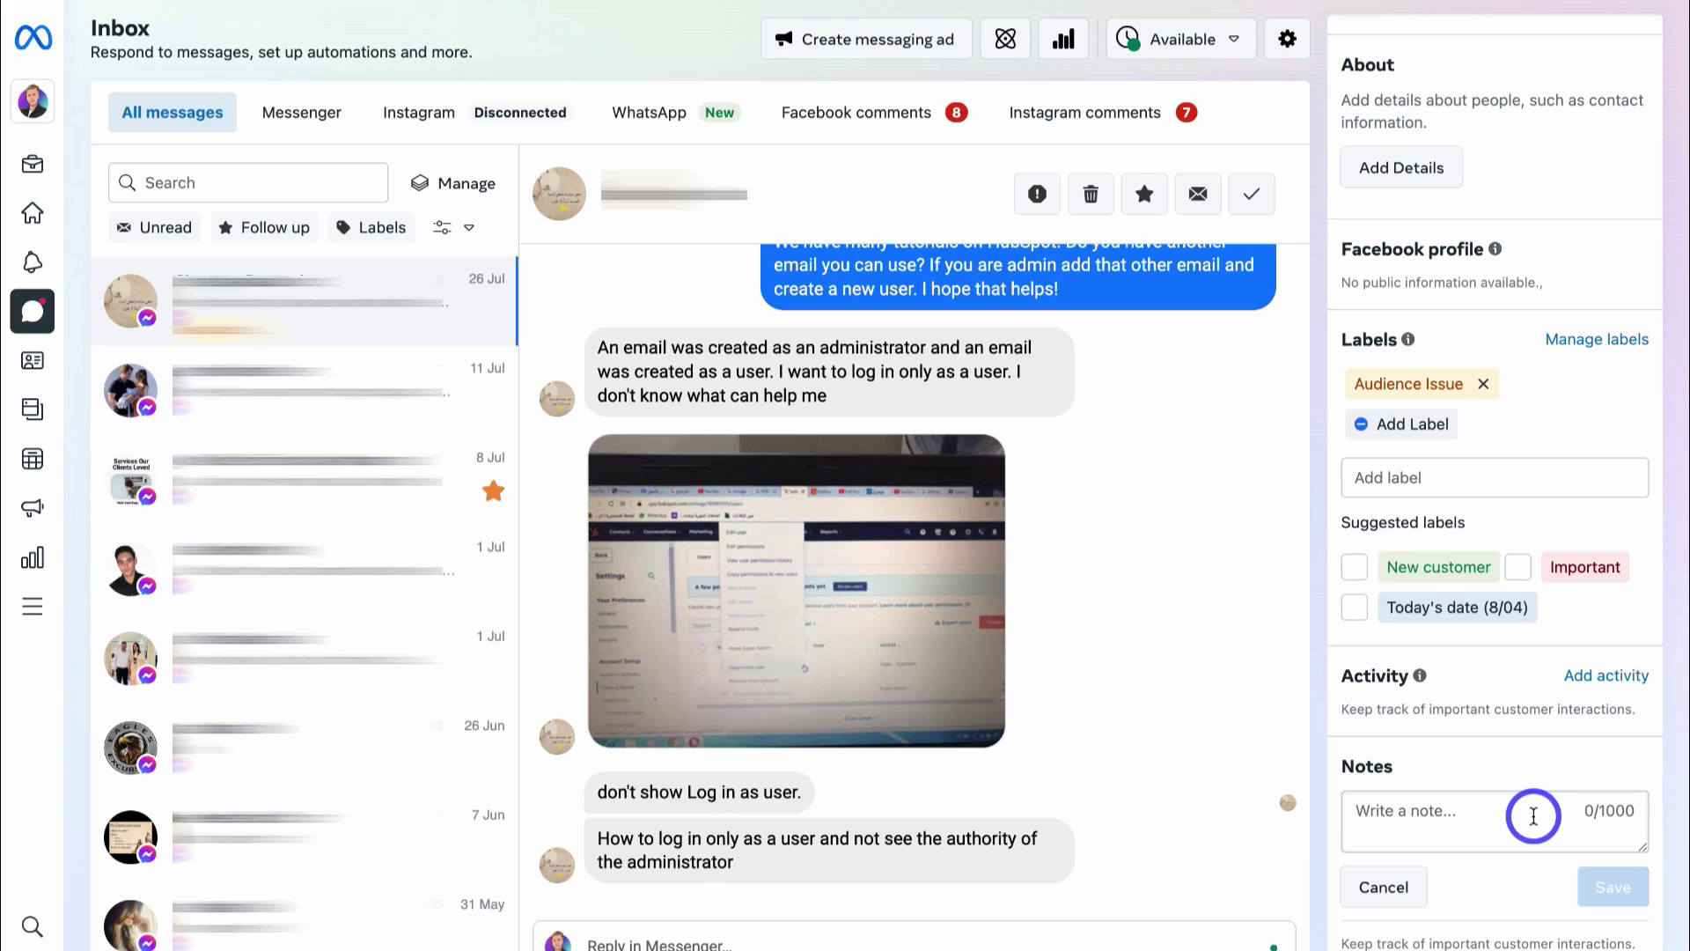
pyautogui.click(1381, 888)
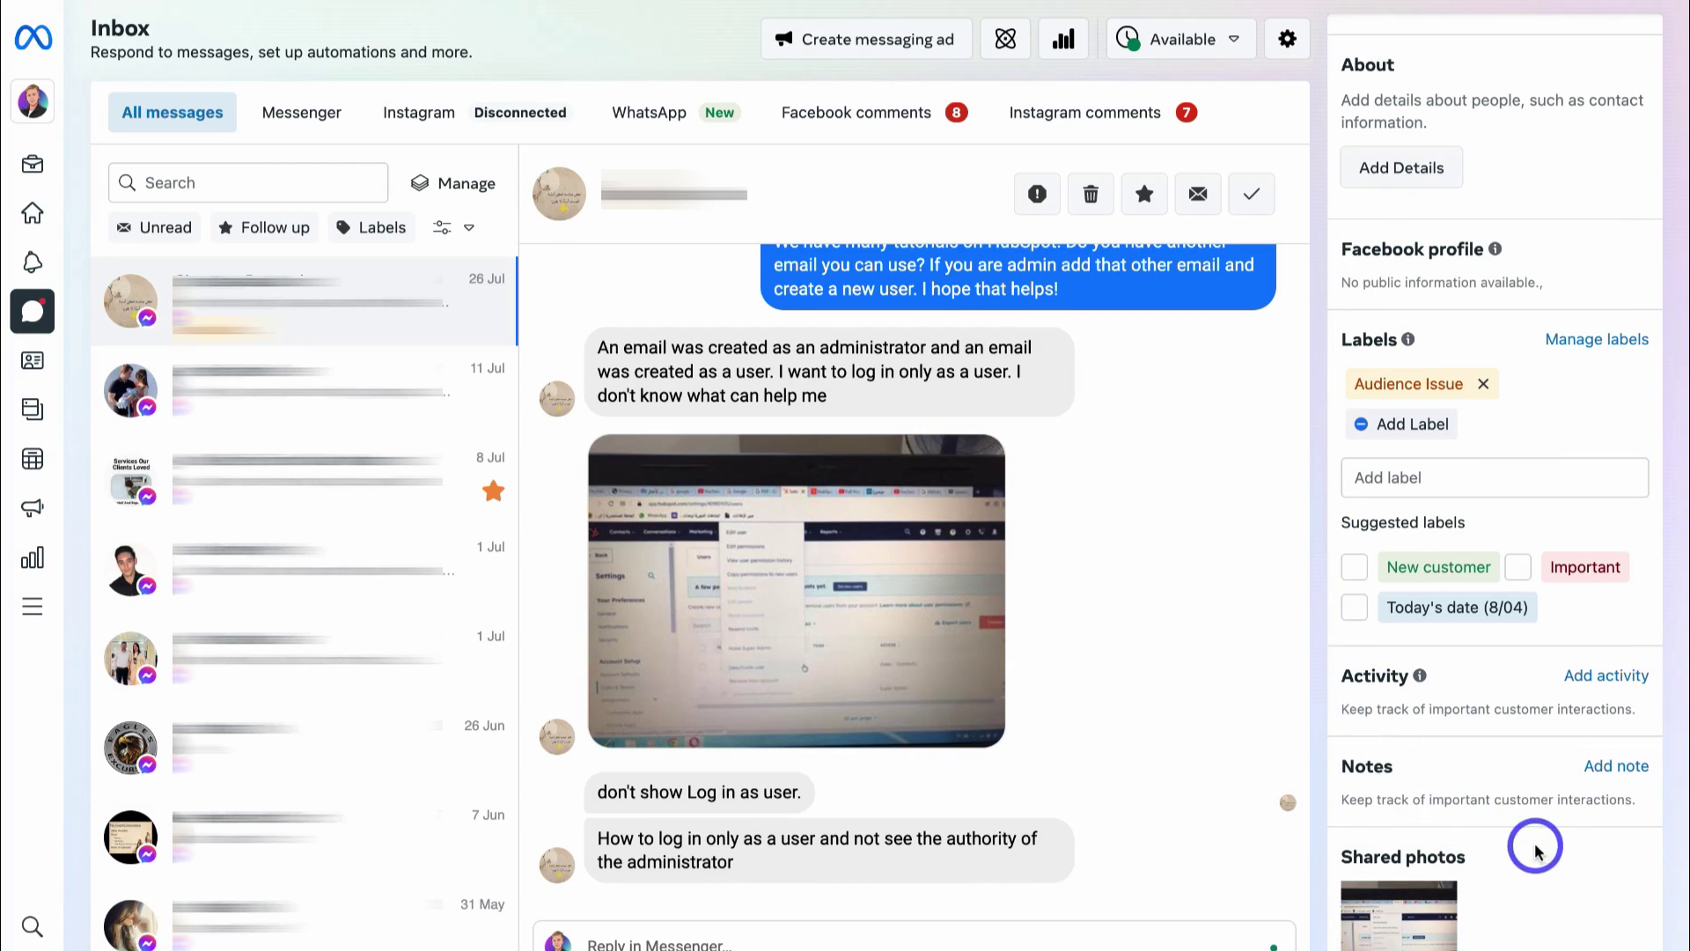
pyautogui.moveTo(492, 403)
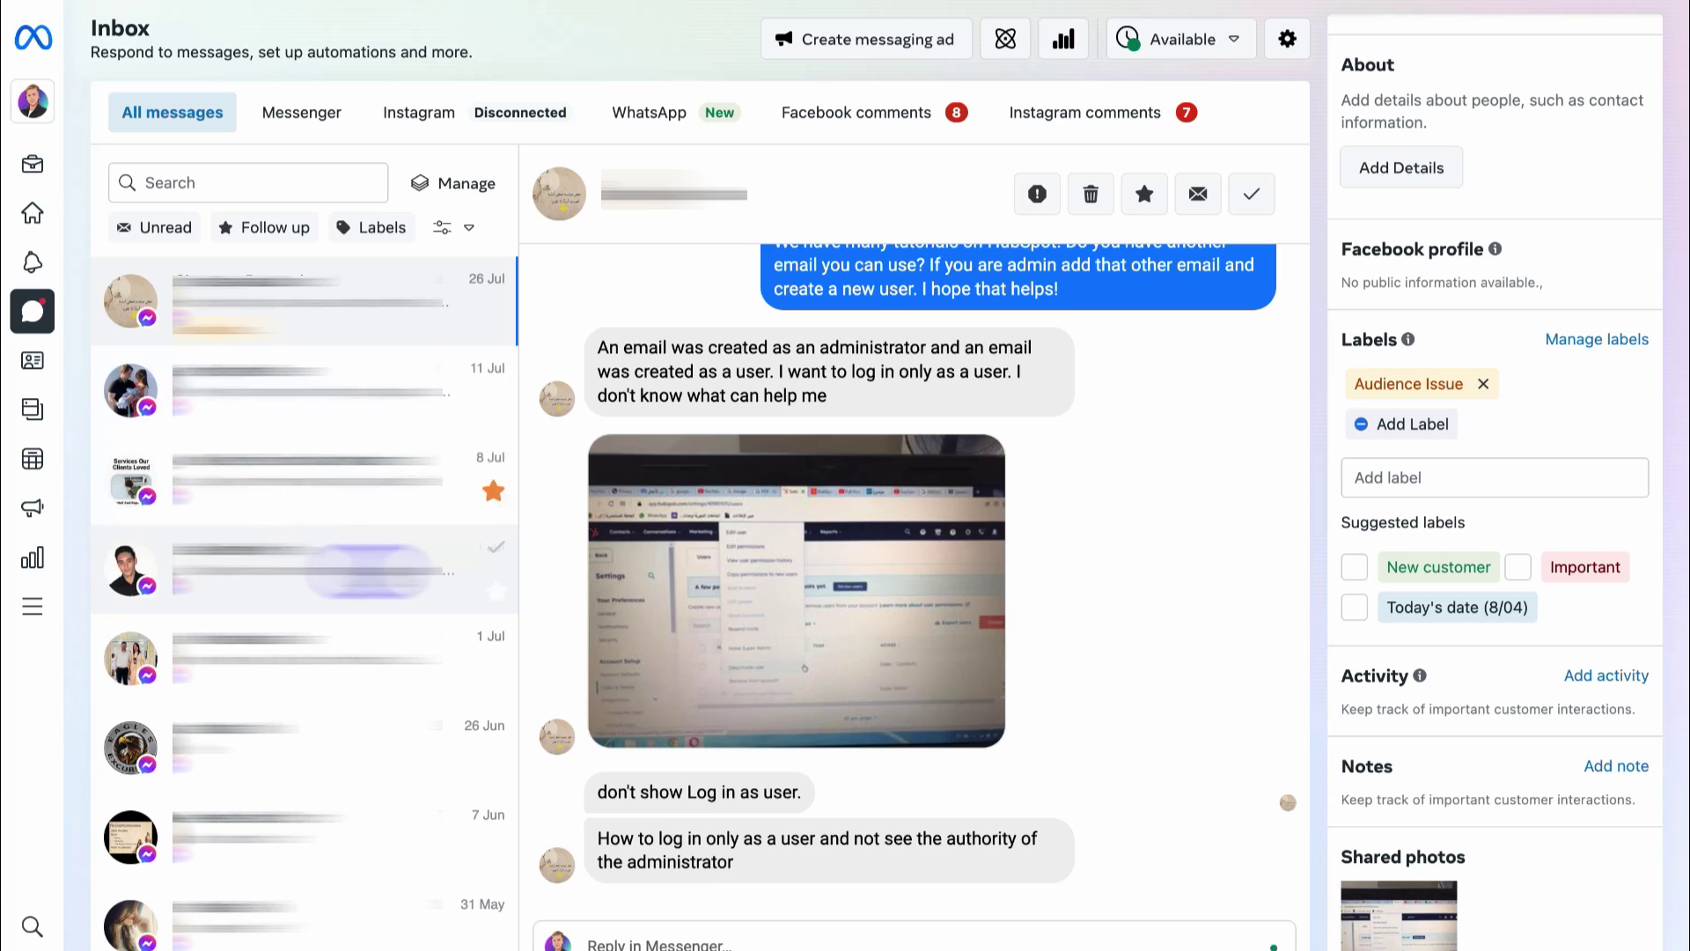
# - Star the 1 Jul conversation for follow-up, filter to Follow up, and open it
pyautogui.click(378, 576)
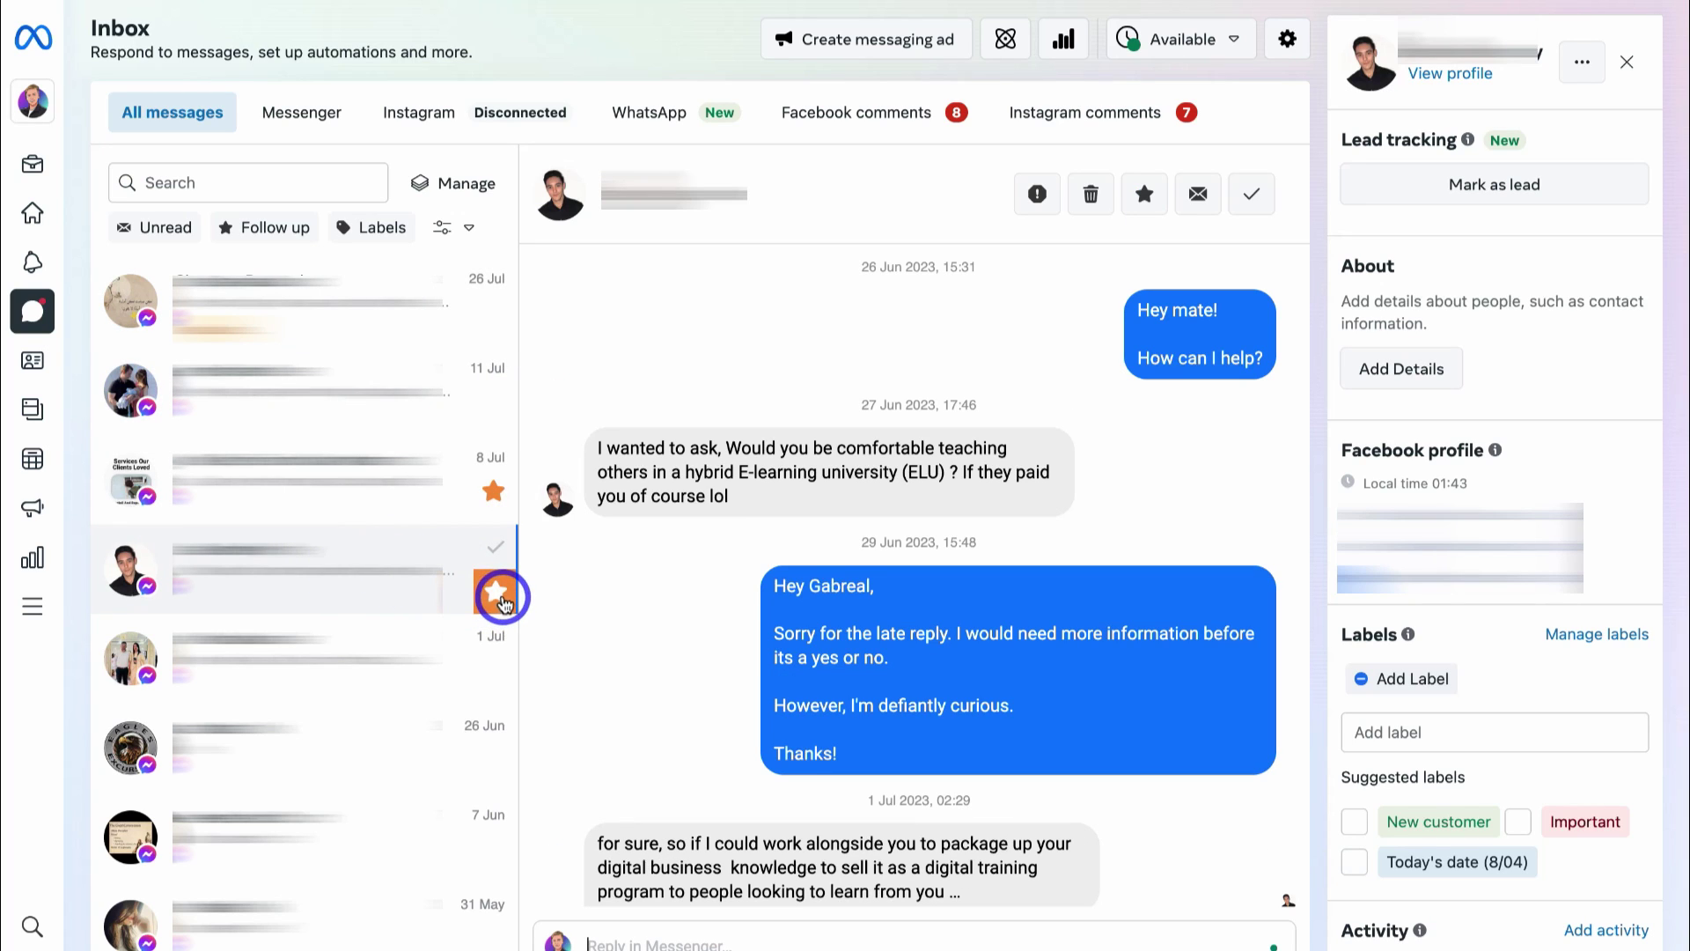
pyautogui.click(493, 594)
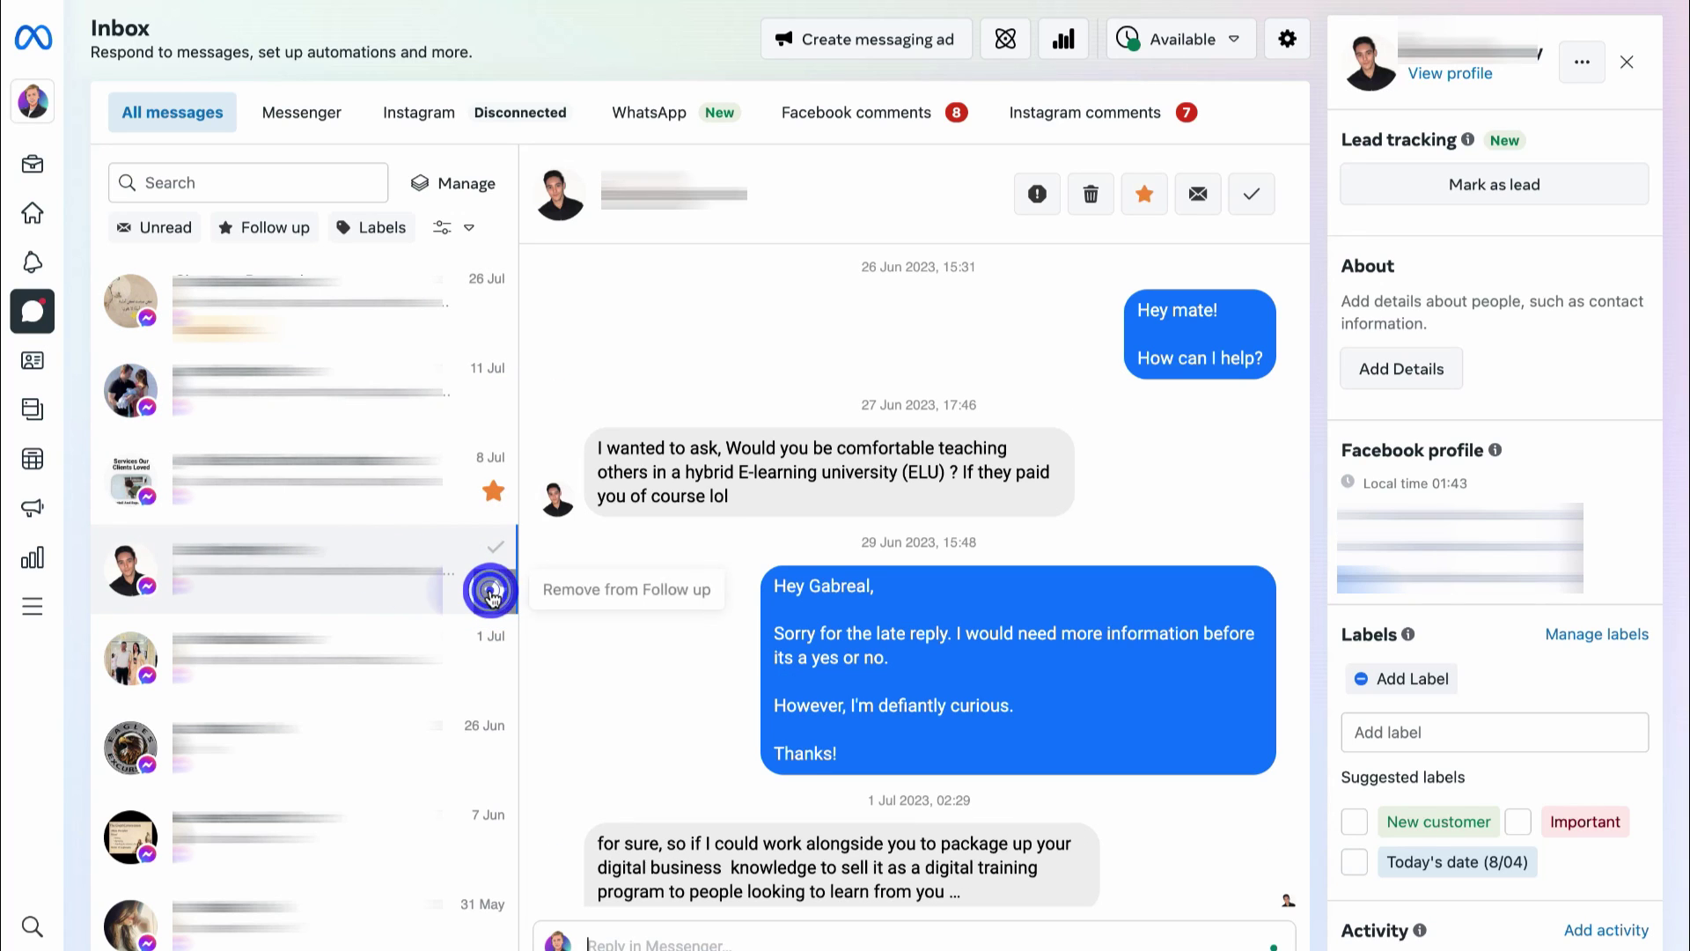
pyautogui.click(258, 230)
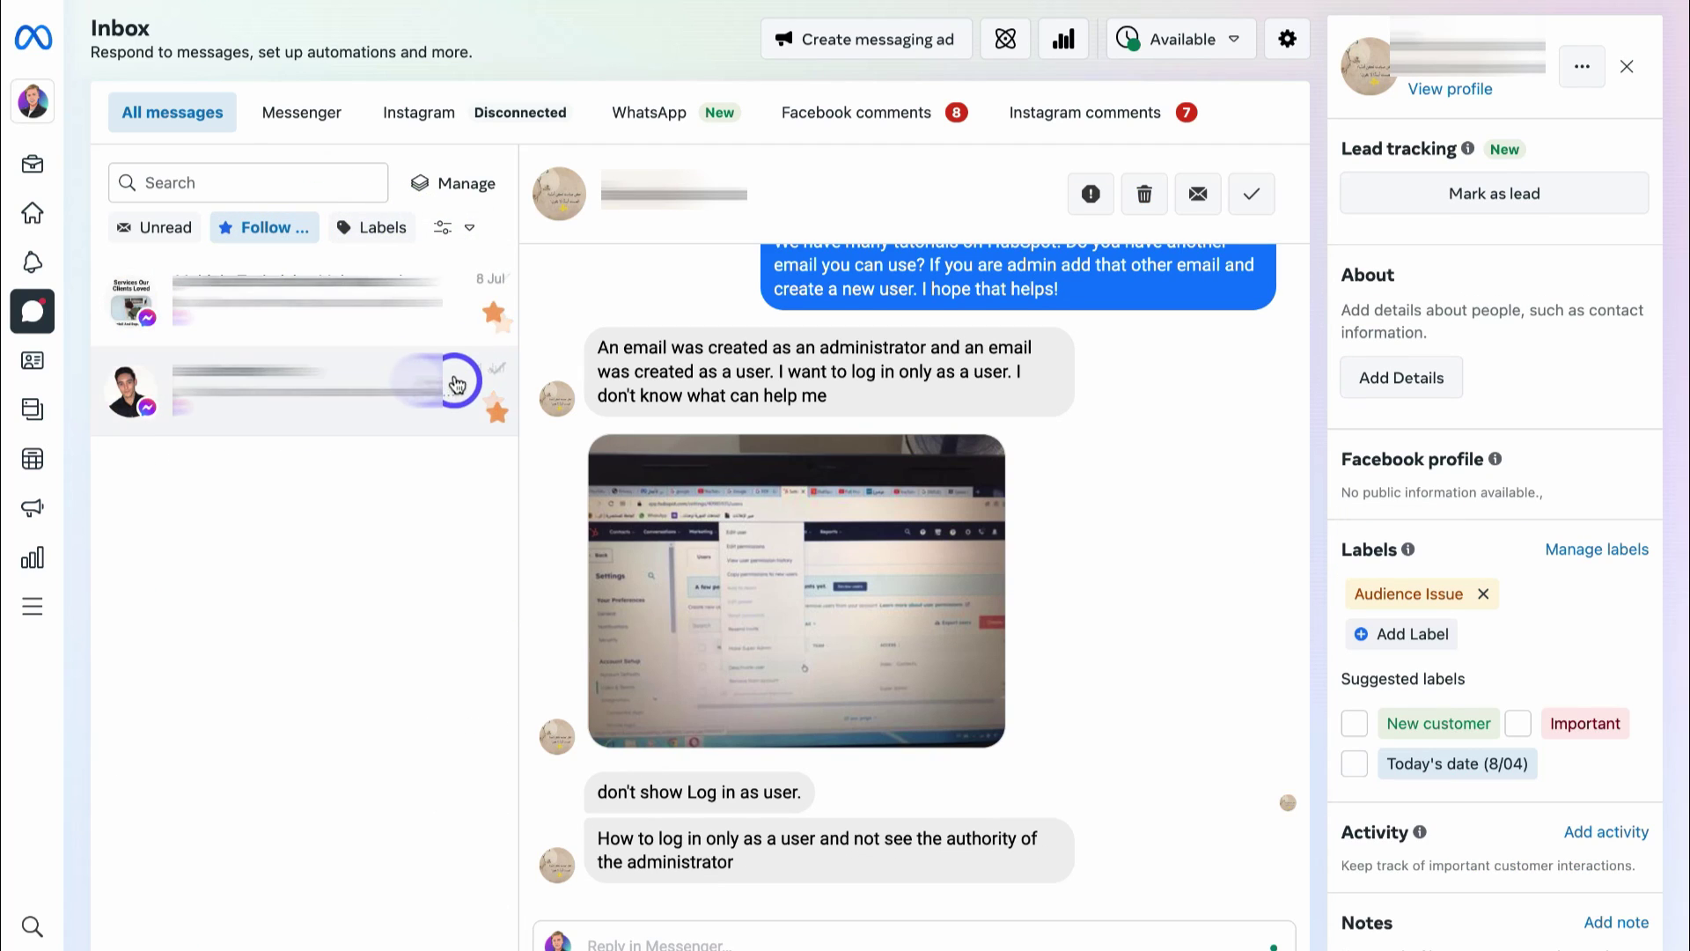
pyautogui.click(440, 423)
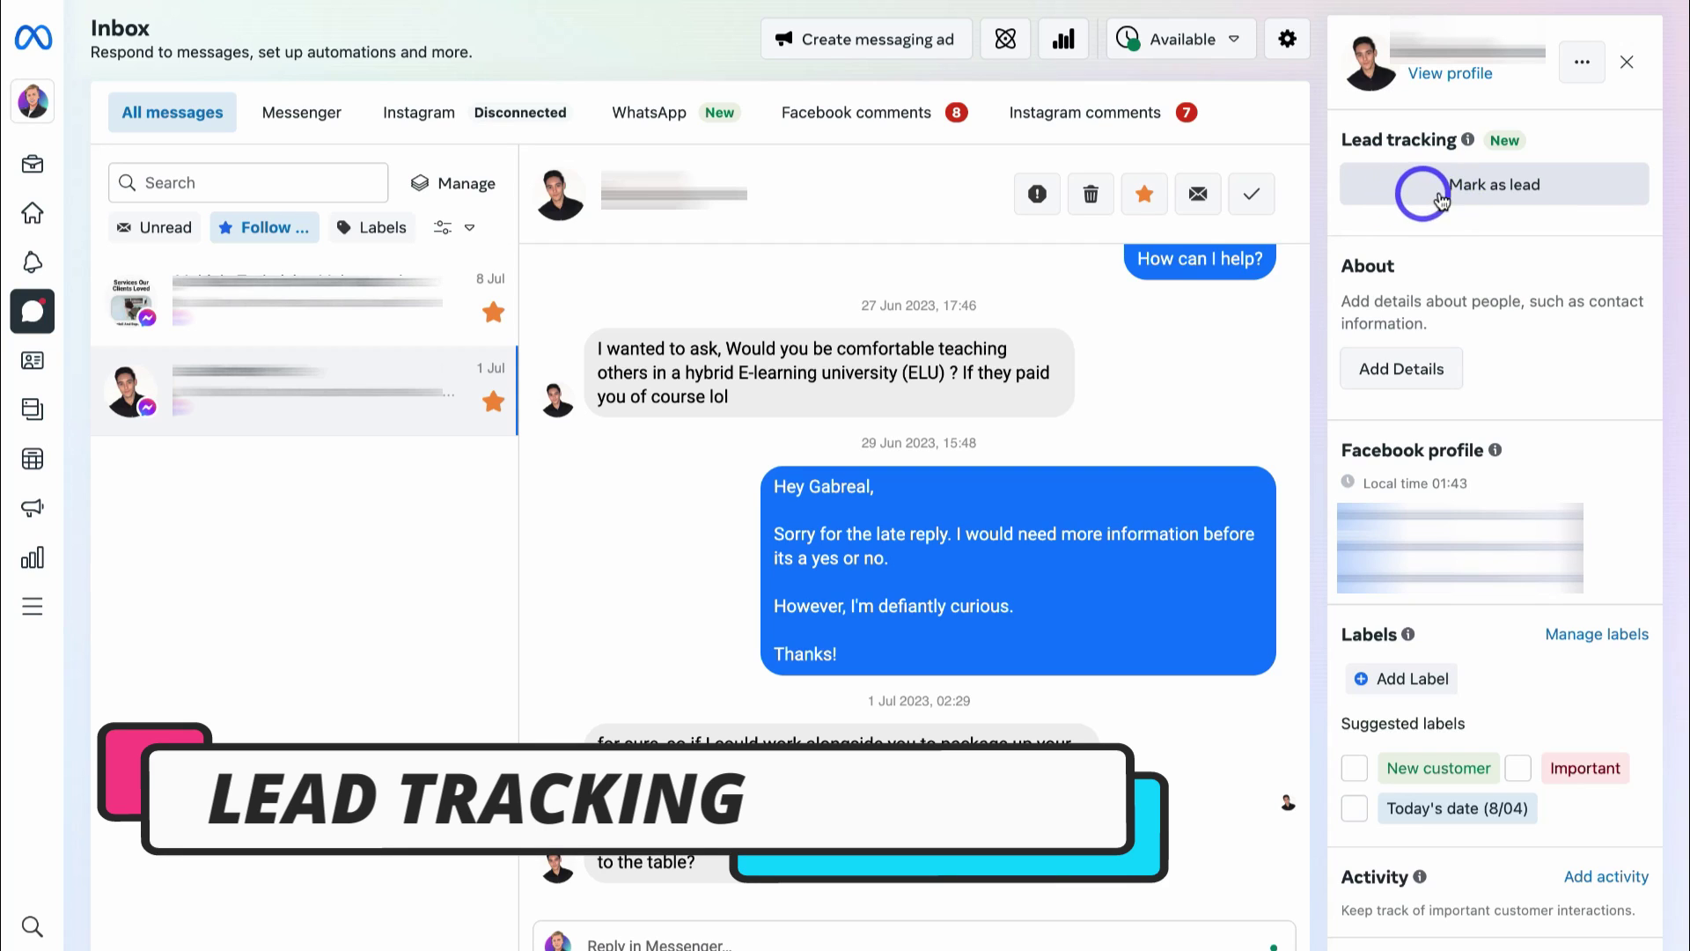
# - Mark the 1 Jul follow-up chat's contact as a lead and set its lead tracking stage to In progress
pyautogui.click(1580, 194)
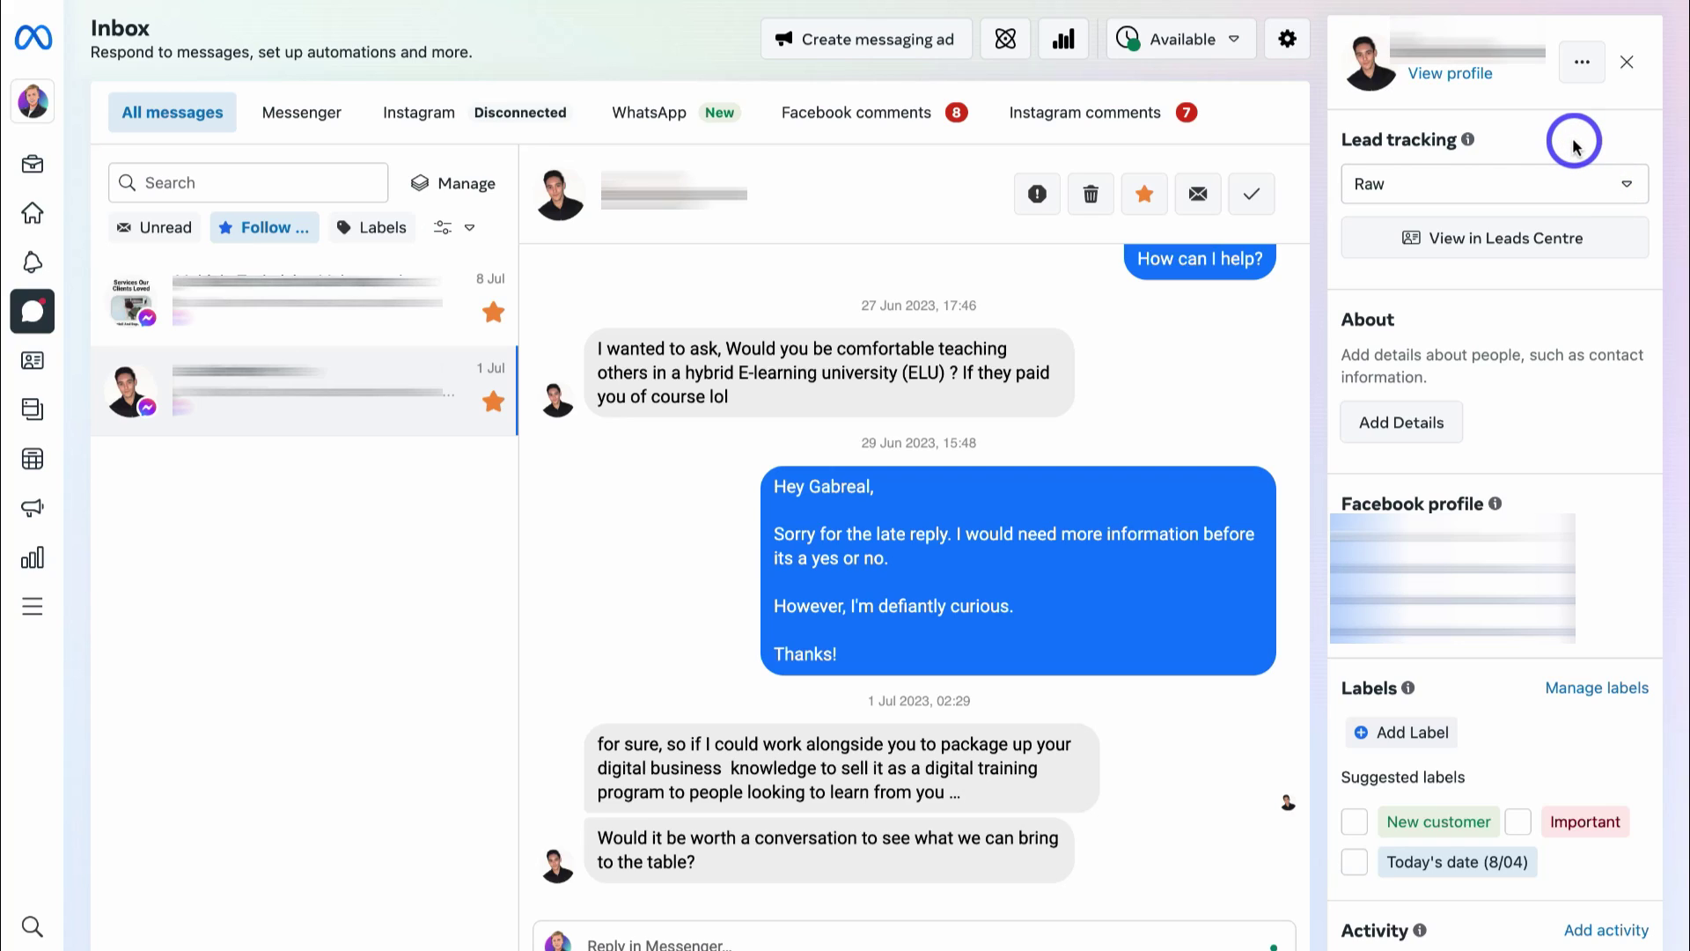
pyautogui.click(1609, 185)
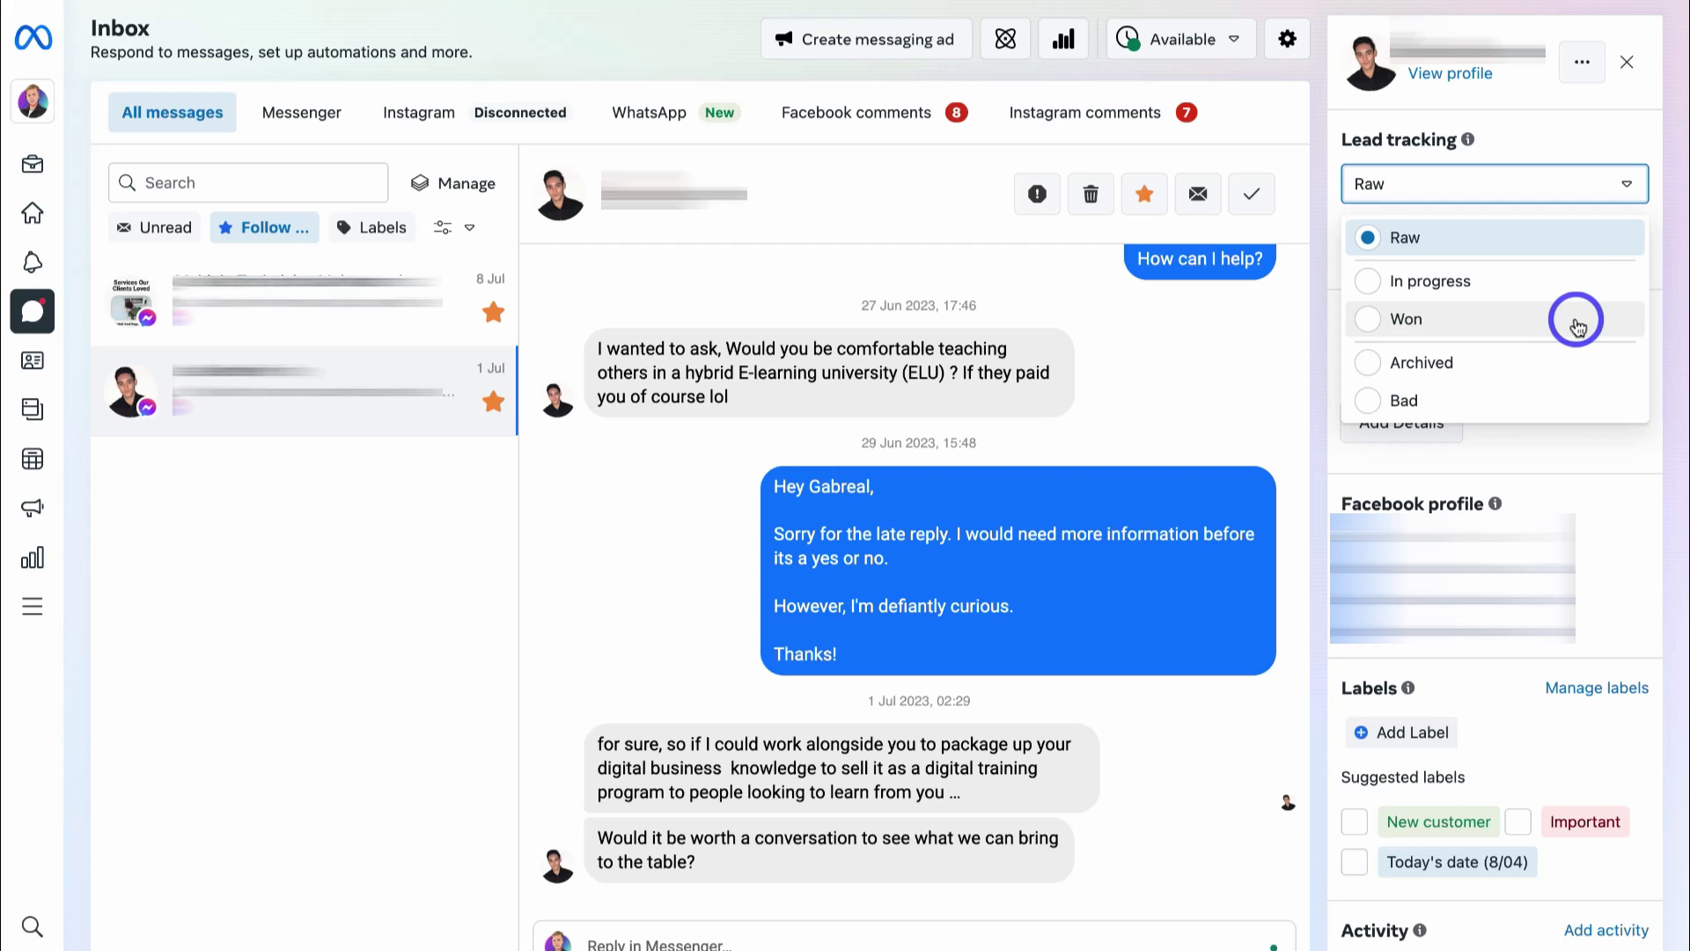
pyautogui.click(1362, 282)
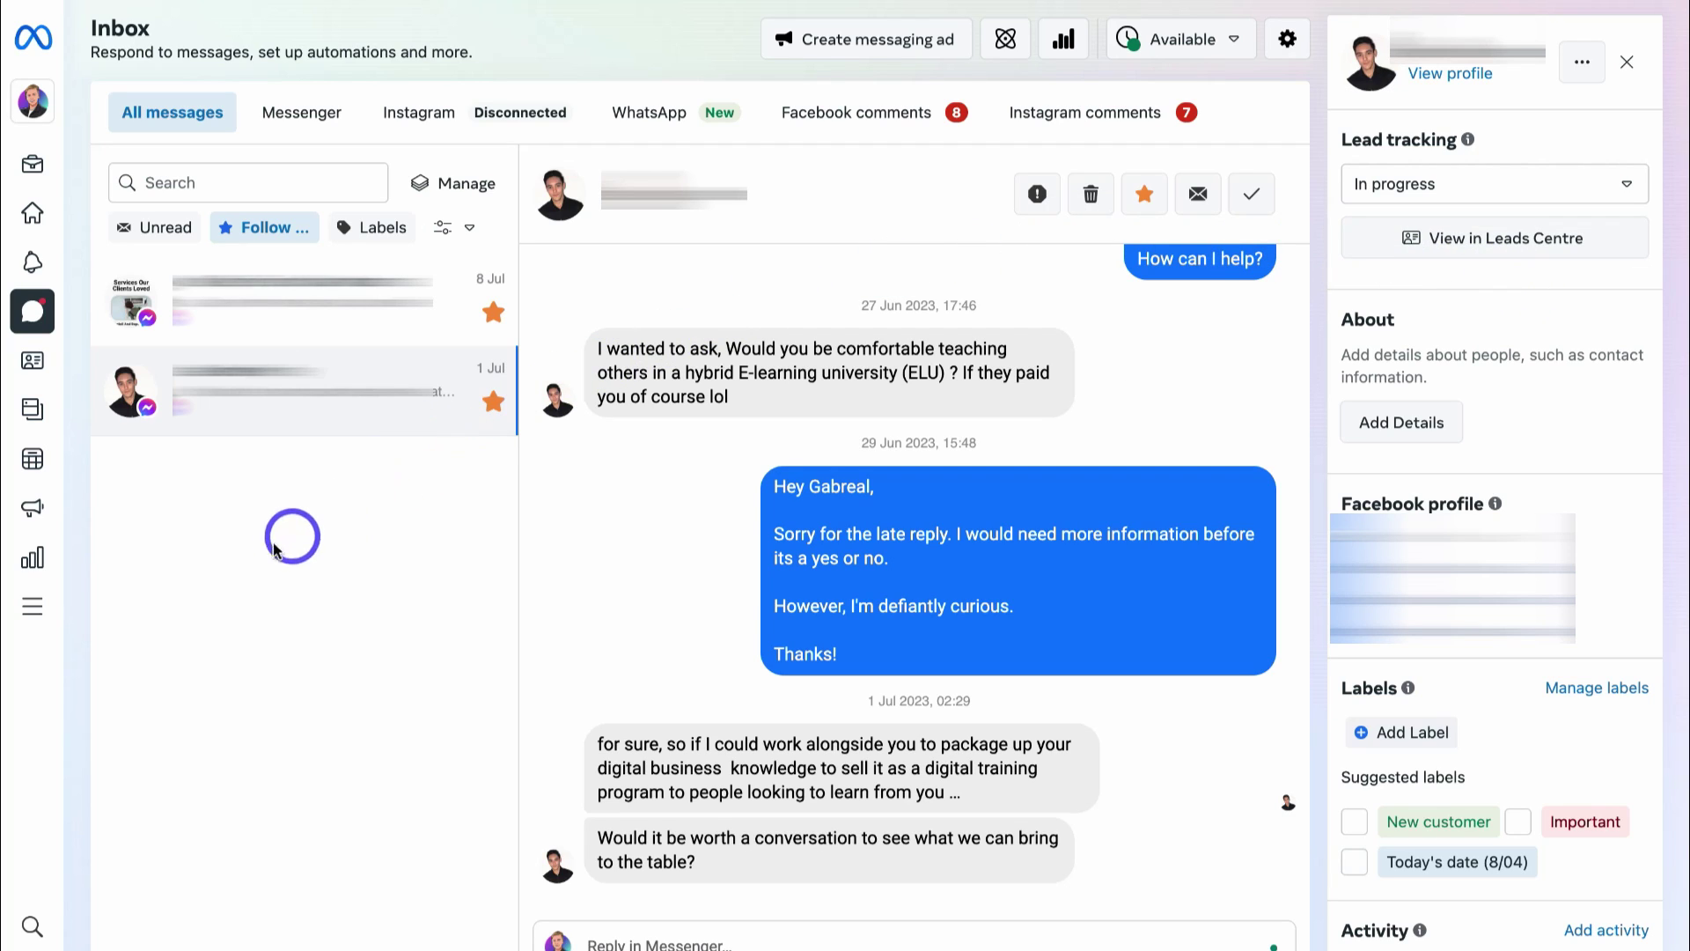
# - Go to Leads Centre from All tools to see the two In progress leads
pyautogui.moveTo(31, 602)
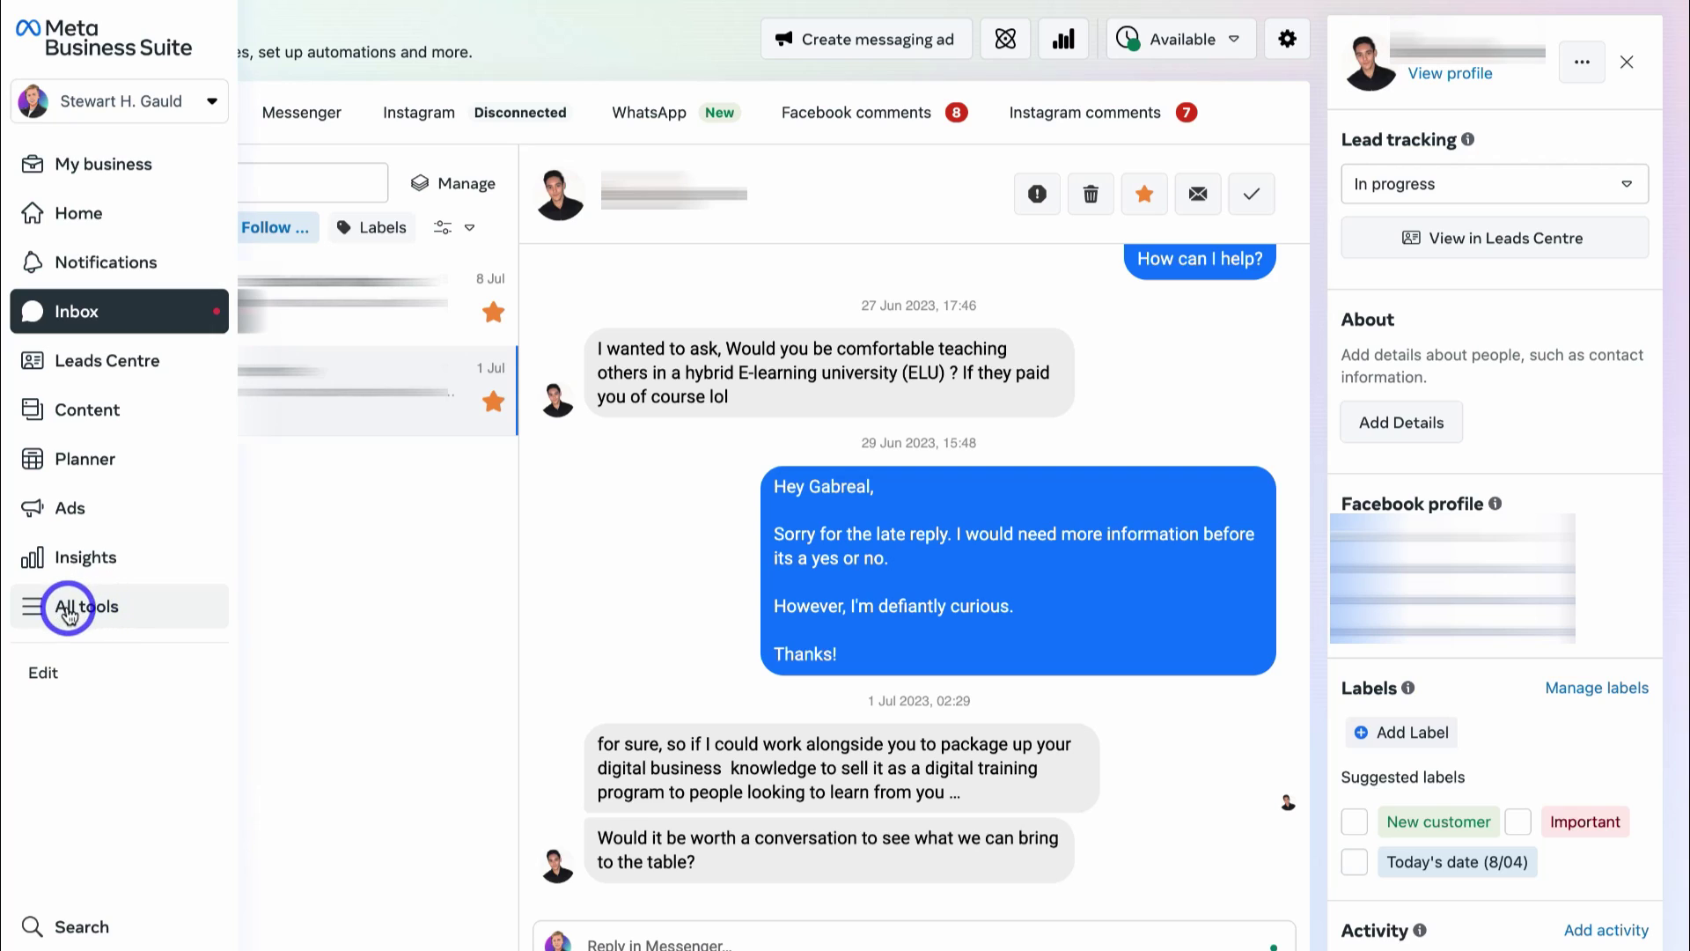
pyautogui.click(113, 616)
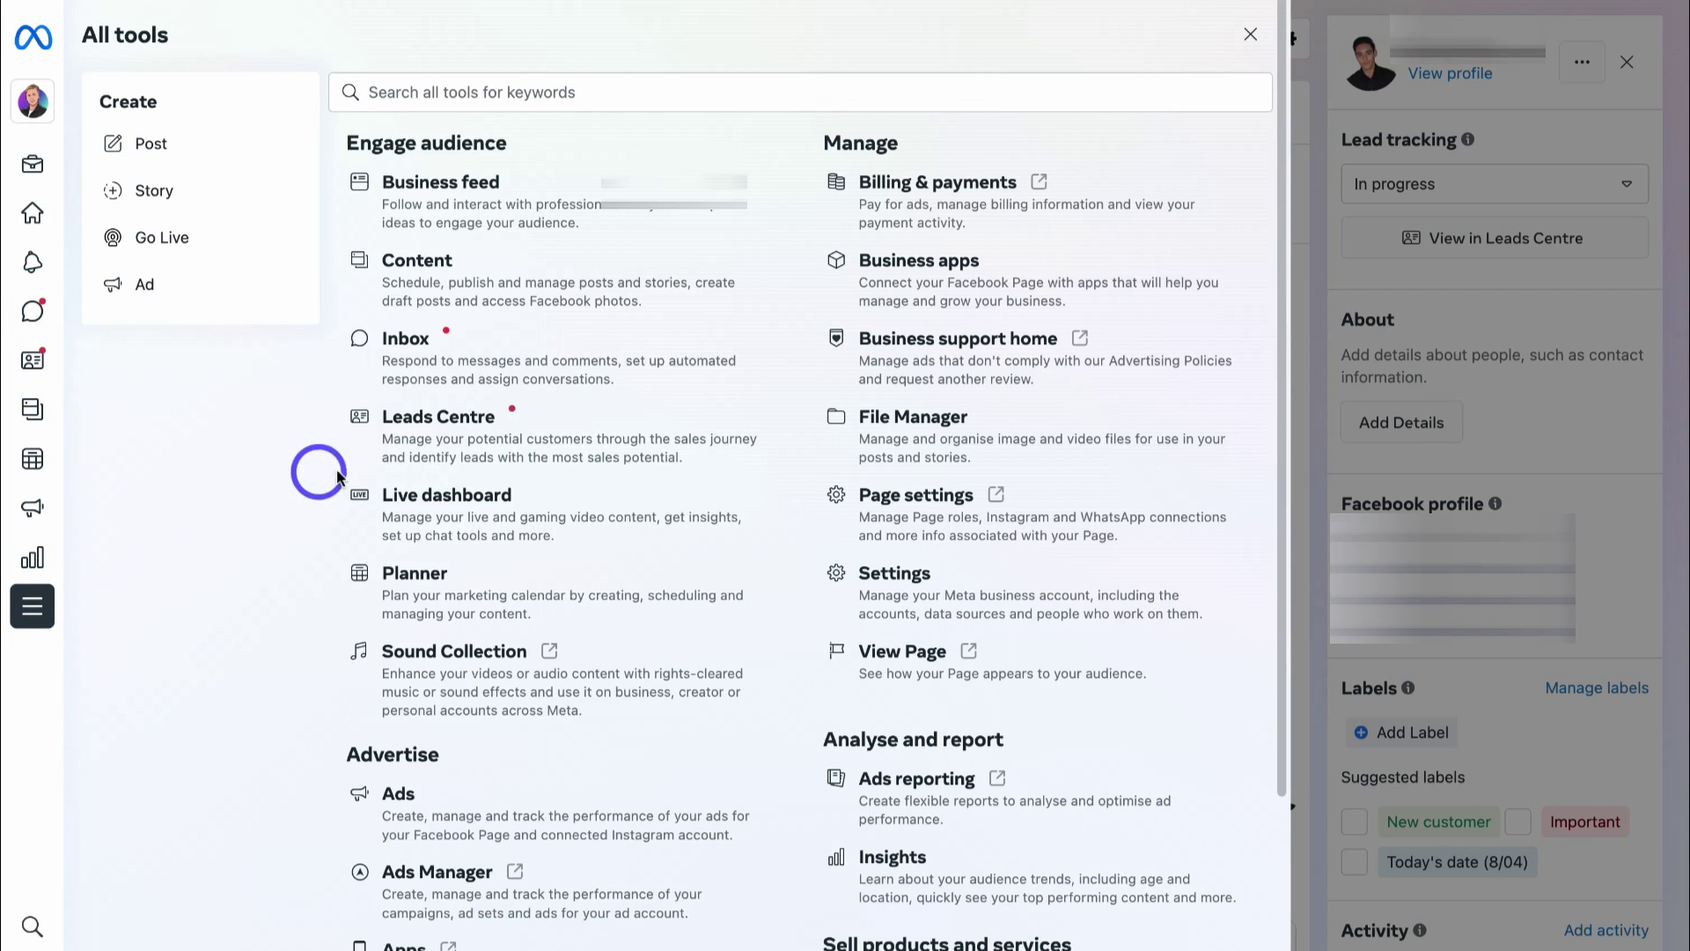
pyautogui.click(484, 433)
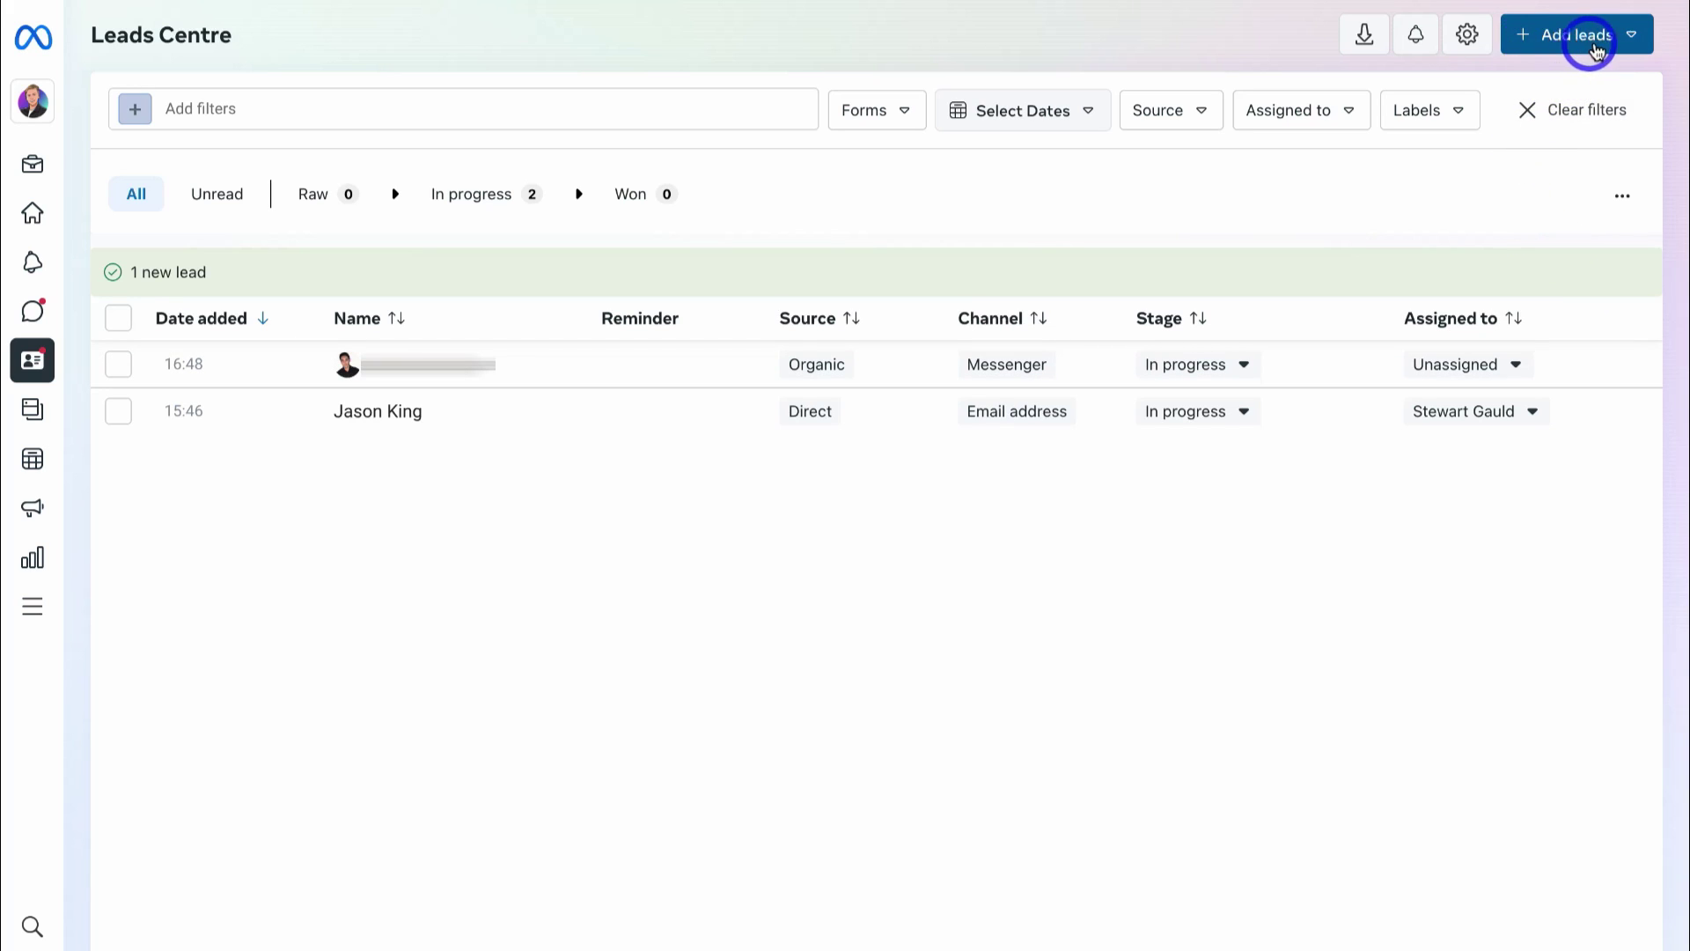
# - Choose Create lead from the Add leads menu in Leads Centre
pyautogui.click(1625, 41)
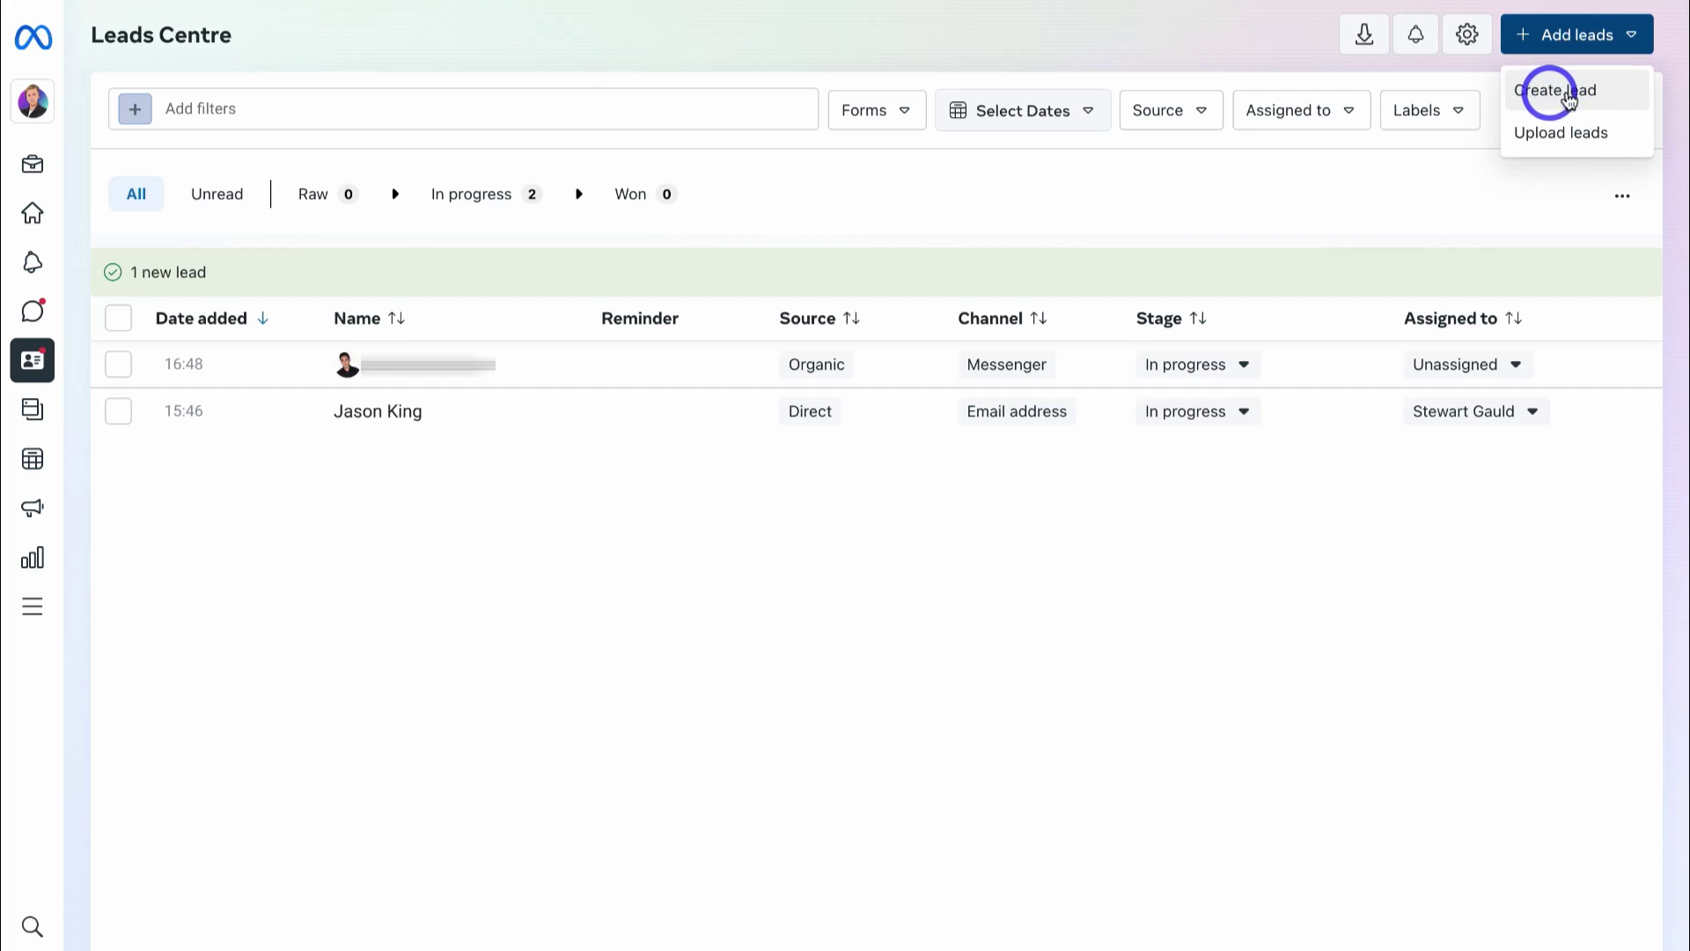
pyautogui.click(1584, 94)
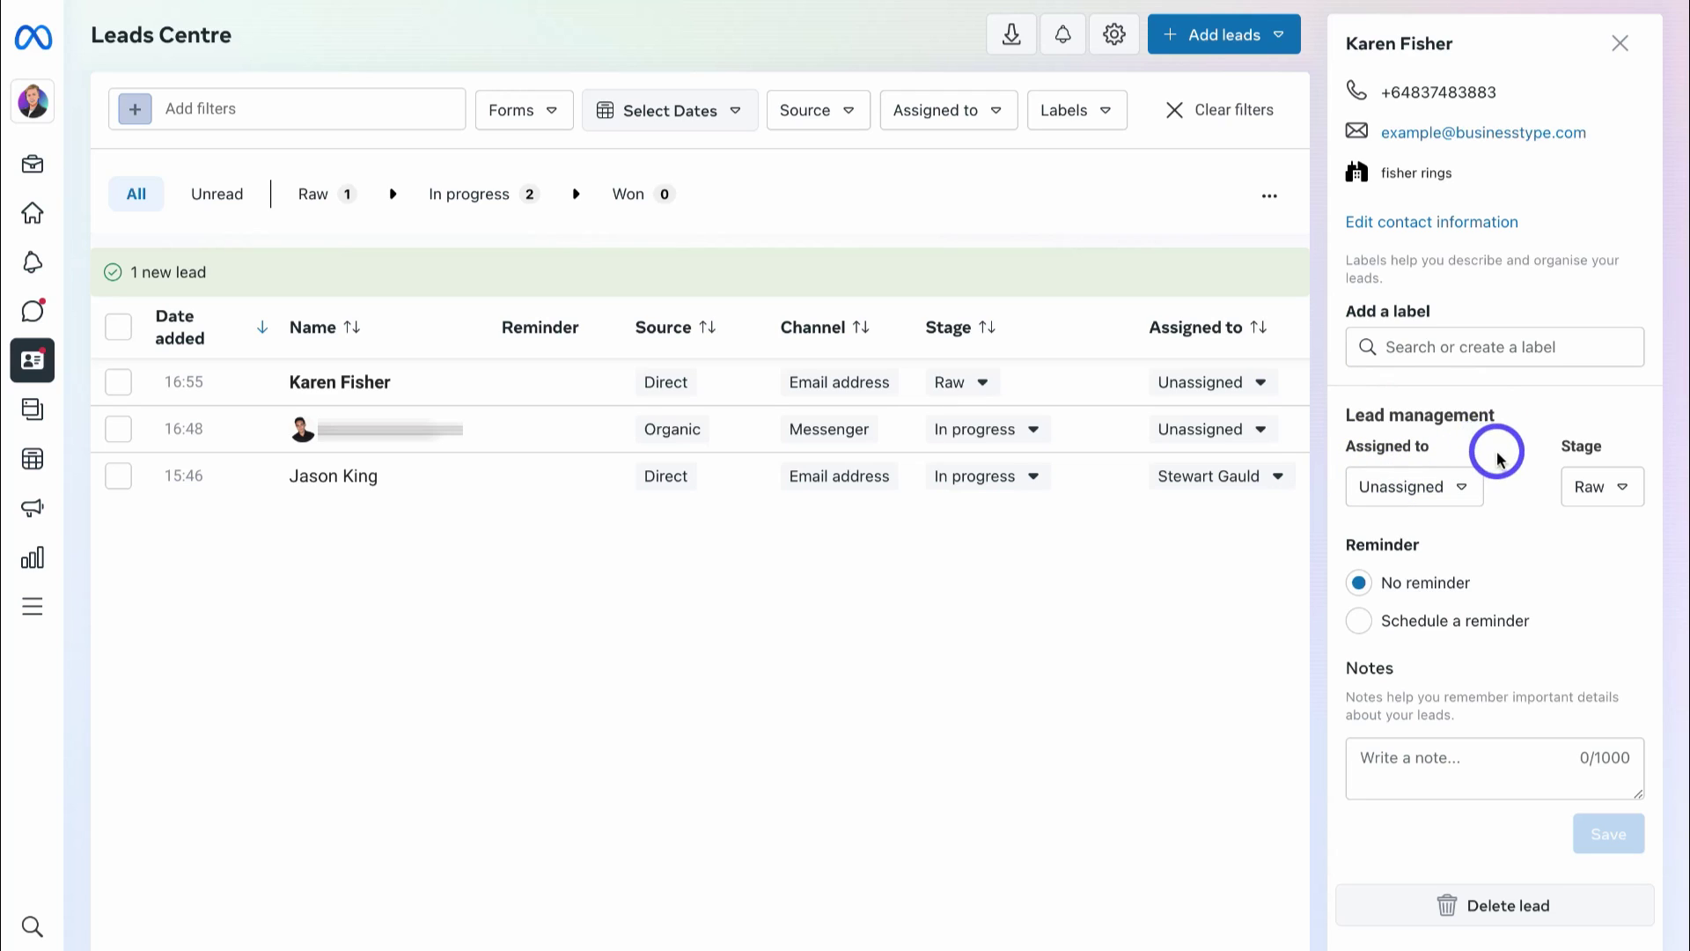
# - Assign the new lead to the team member, keep it at Raw, cancel the reminder, and close its details
pyautogui.click(1441, 495)
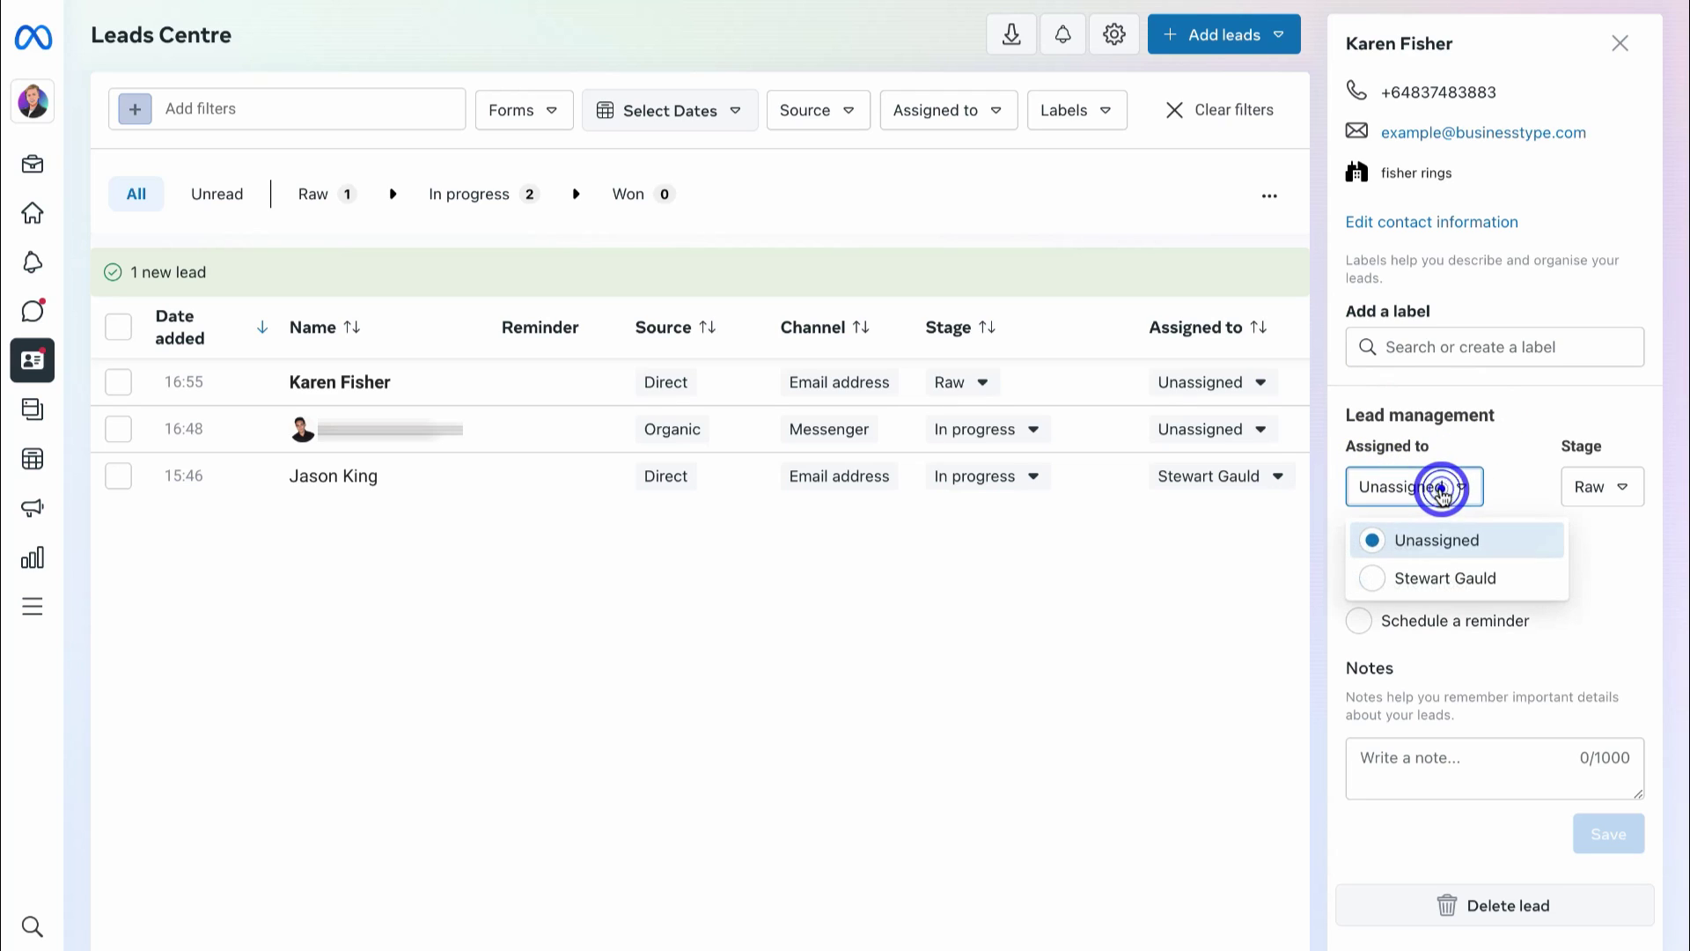
pyautogui.click(1434, 573)
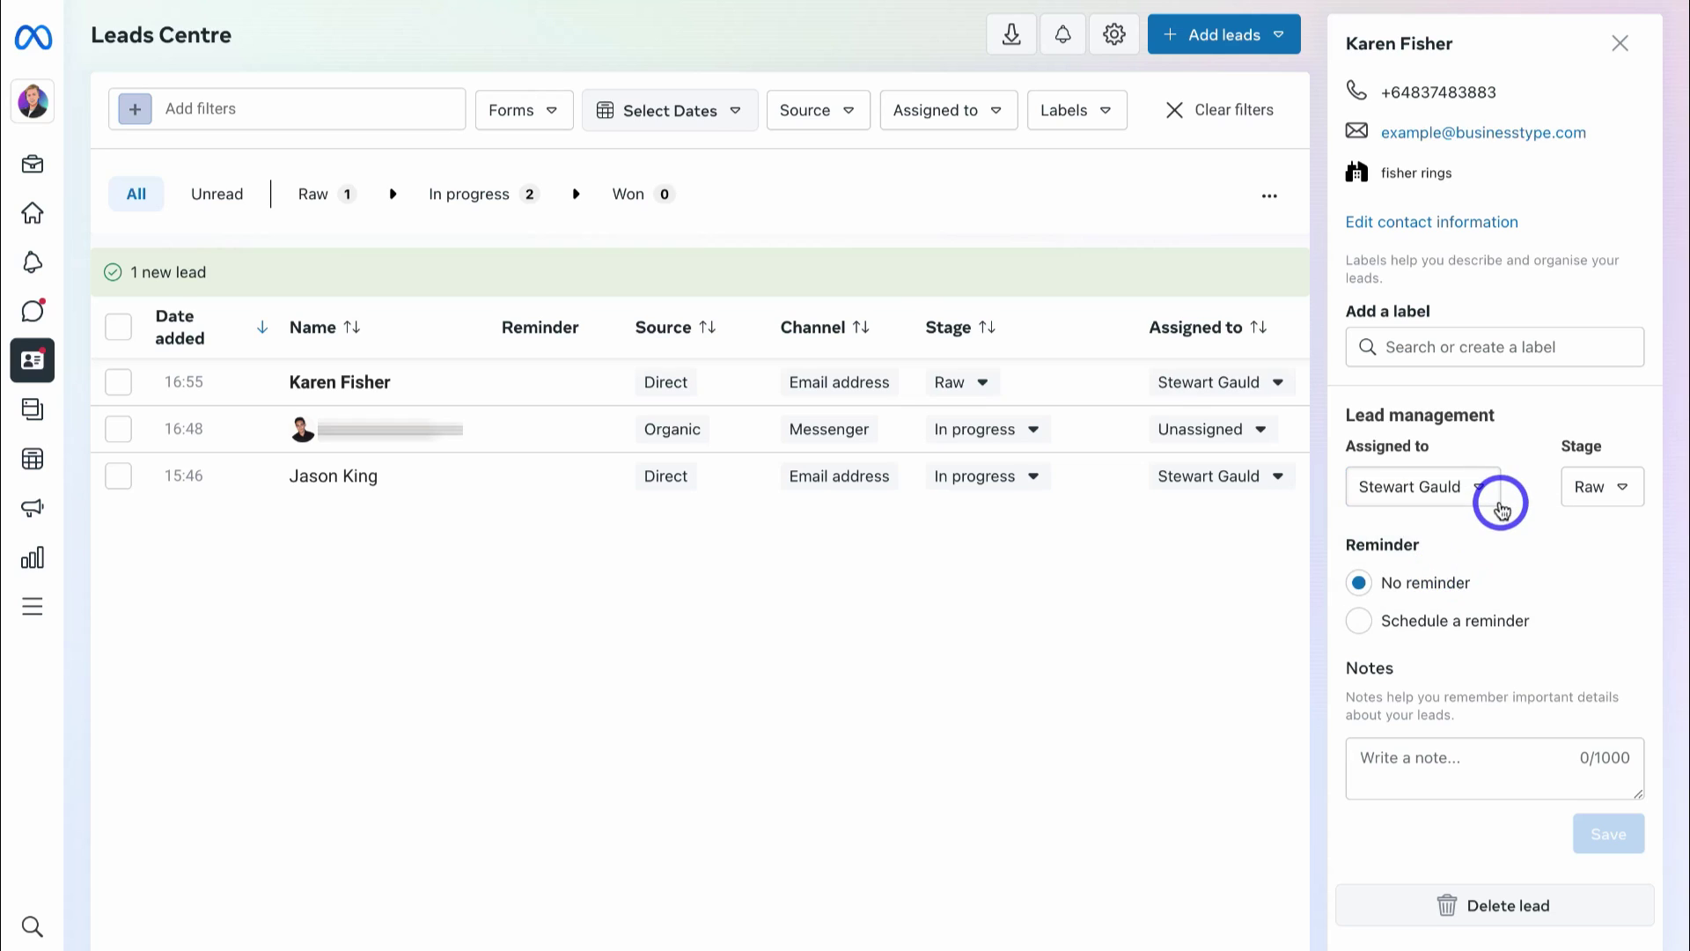
pyautogui.click(1603, 488)
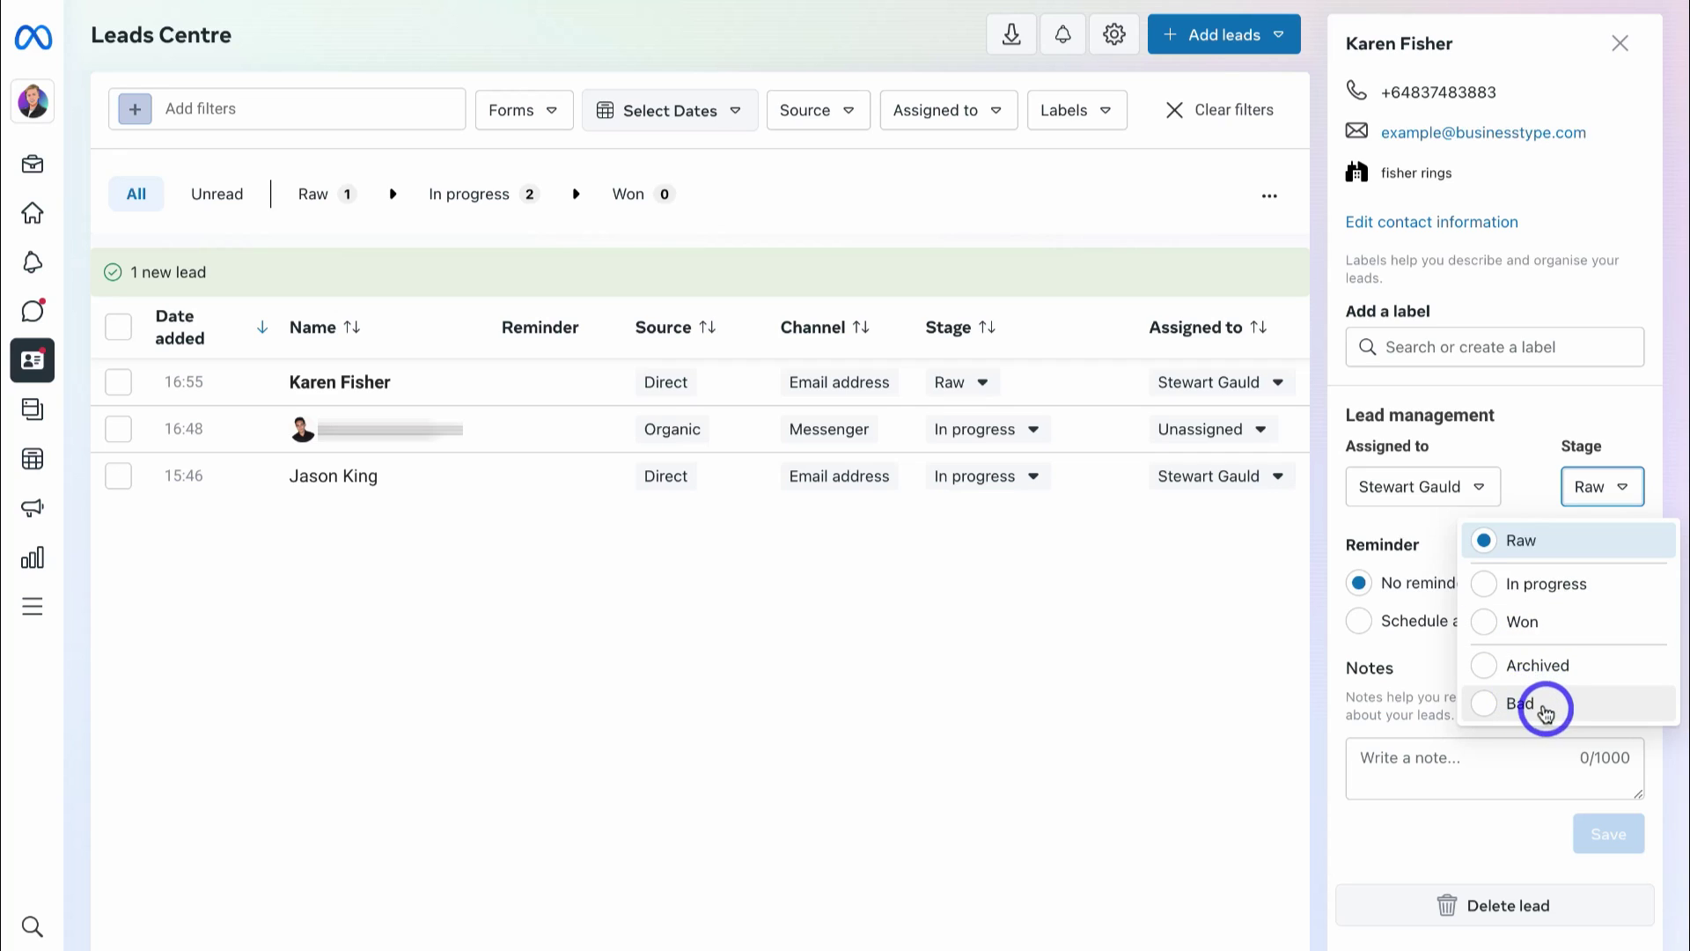
pyautogui.click(1532, 540)
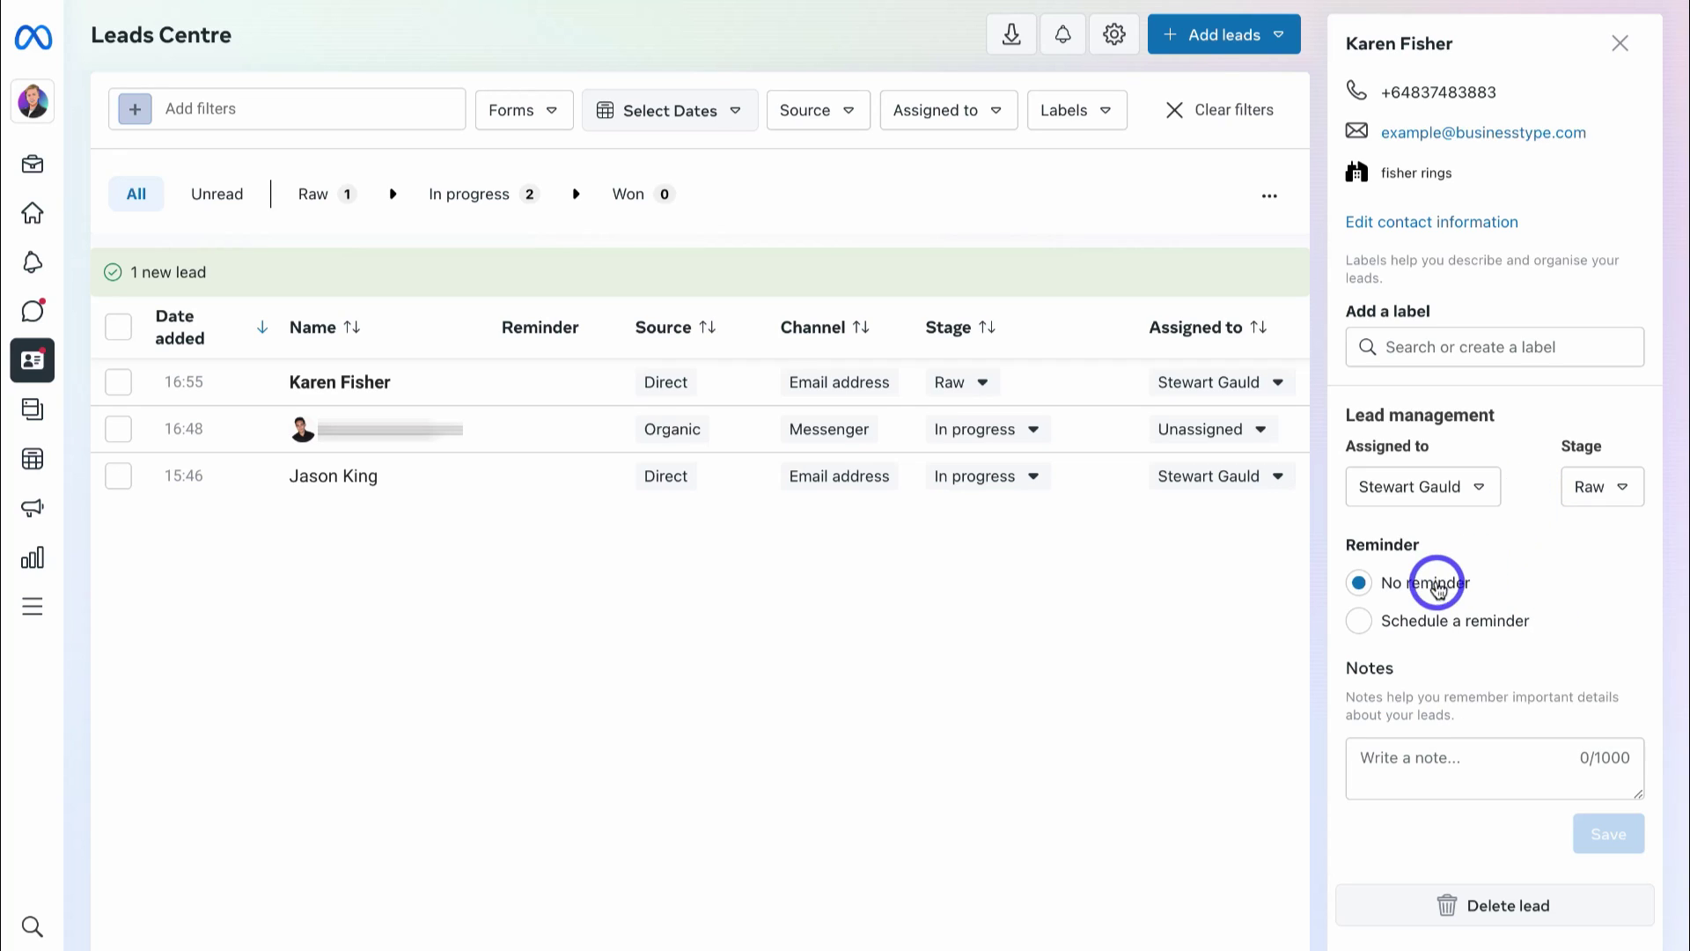
pyautogui.click(1360, 622)
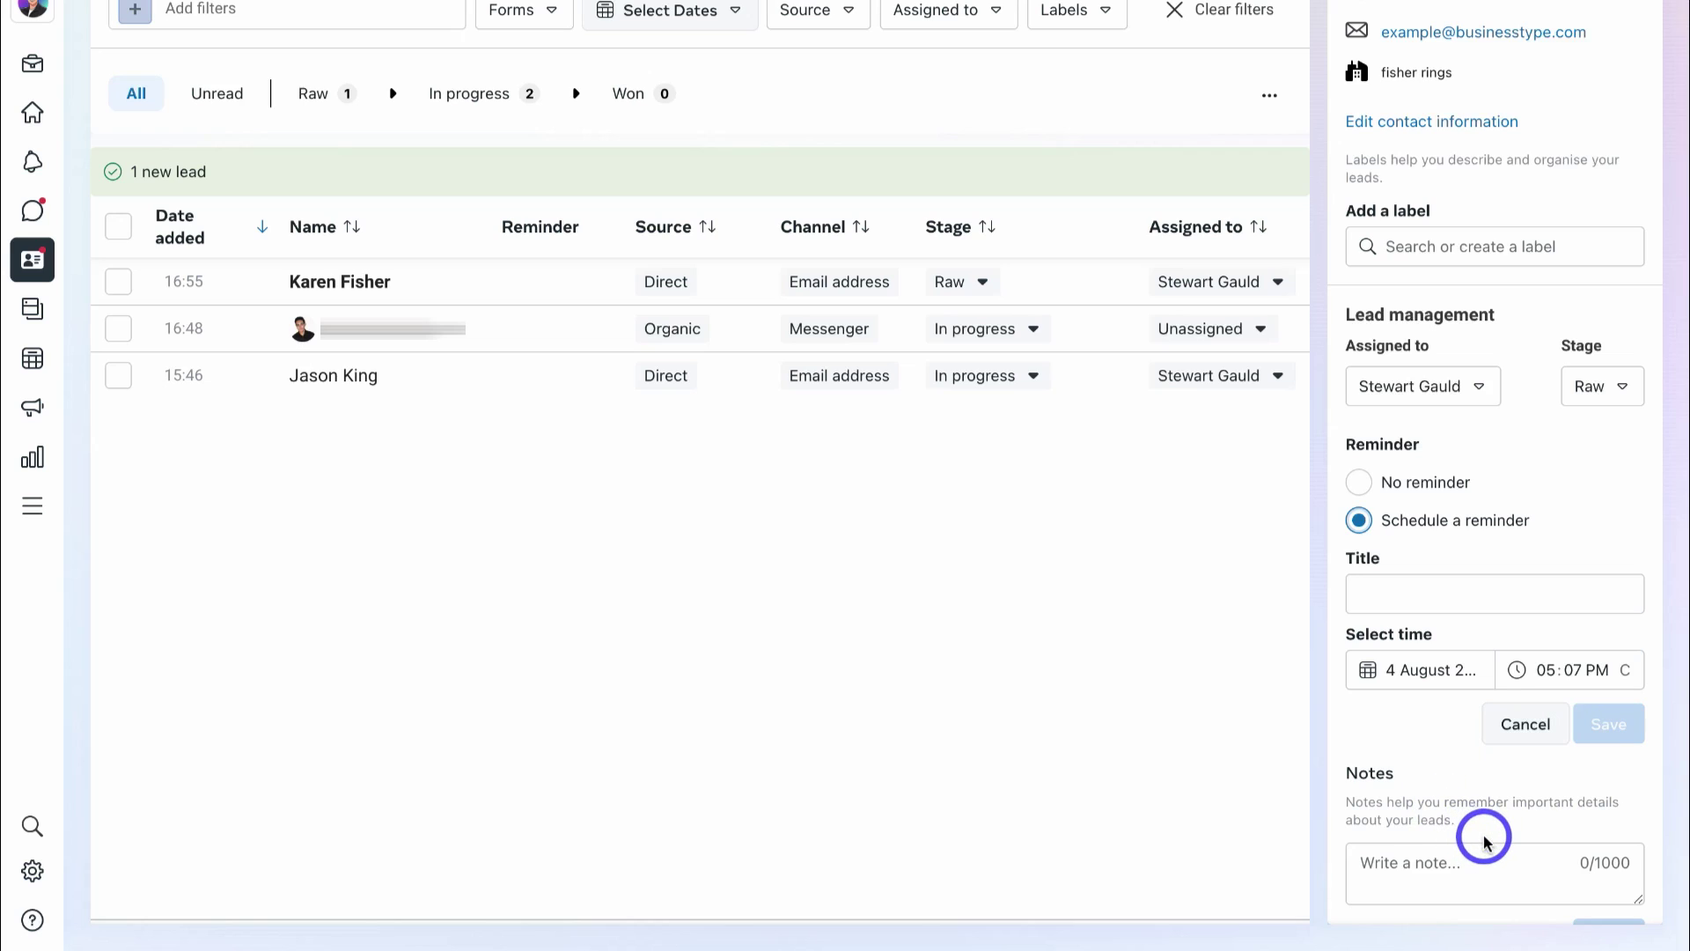
pyautogui.click(1523, 724)
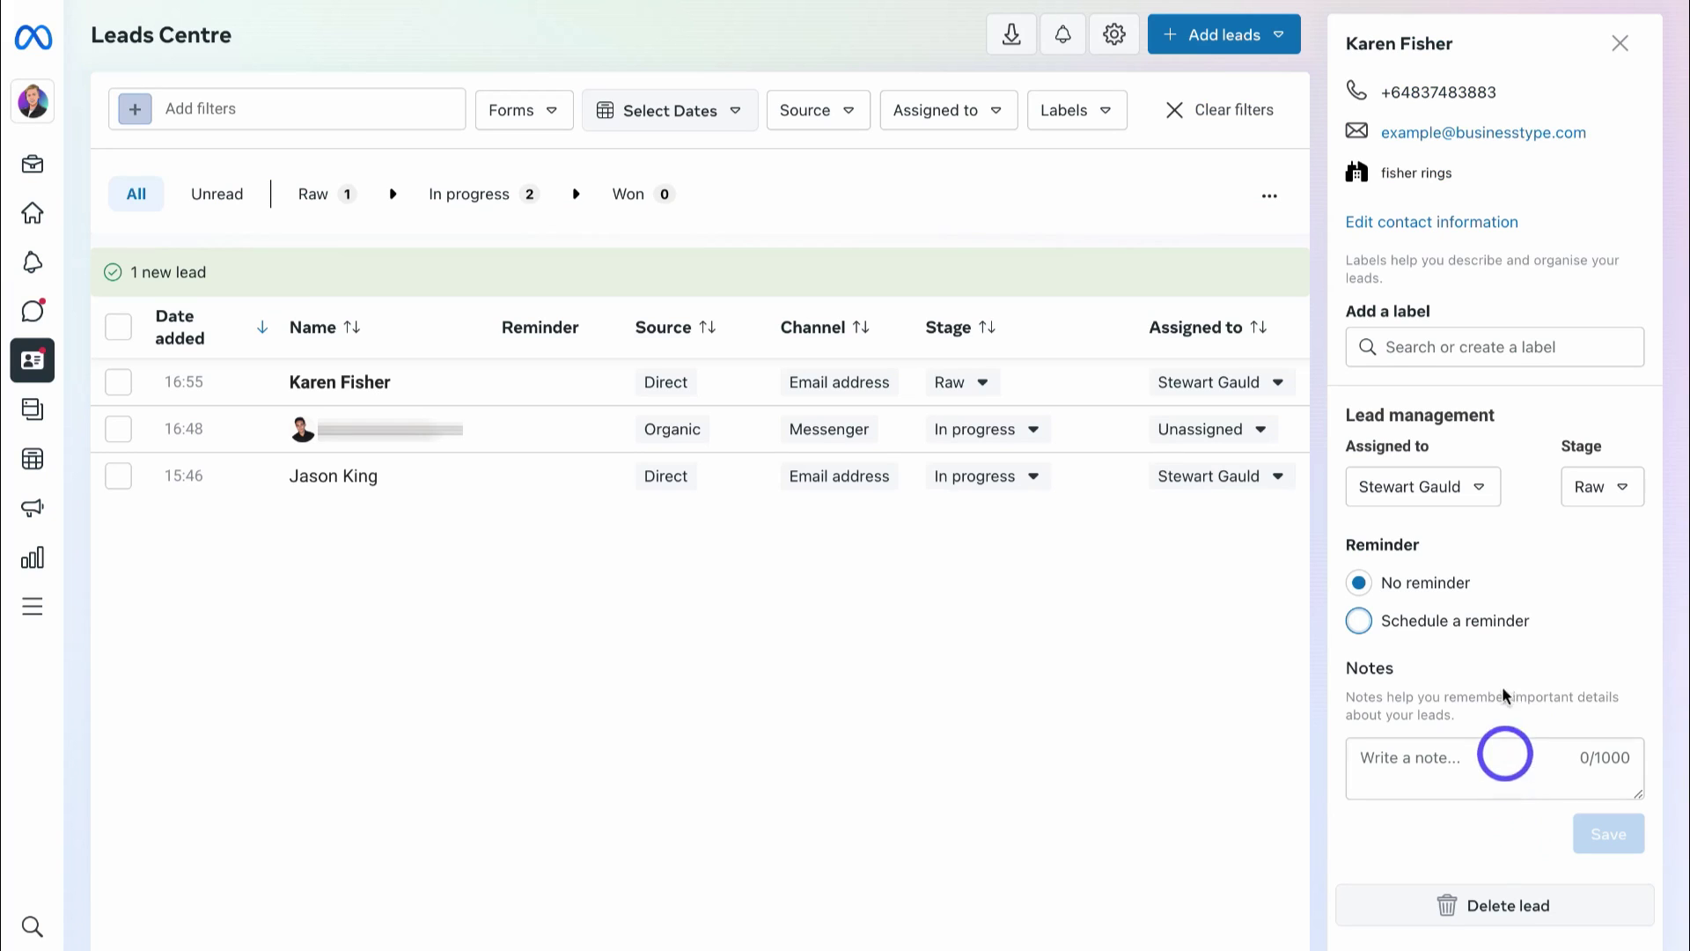
pyautogui.click(1620, 43)
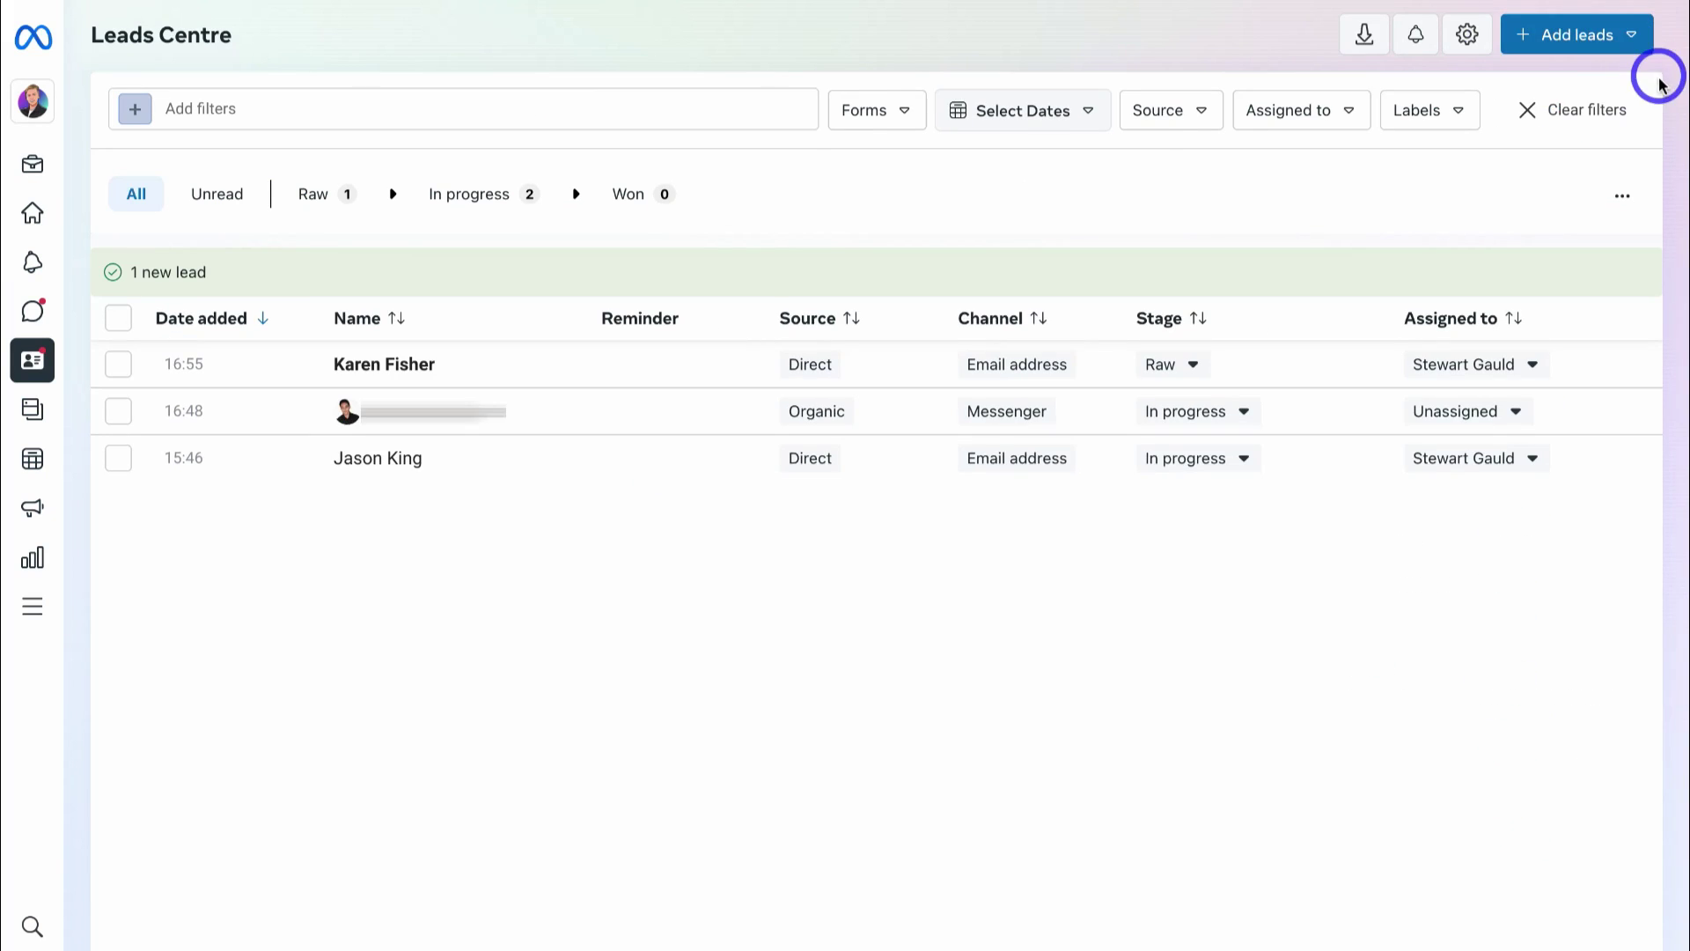
# - Review the Messenger lead's details and conversation, then open the Leads Centre settings
pyautogui.click(709, 421)
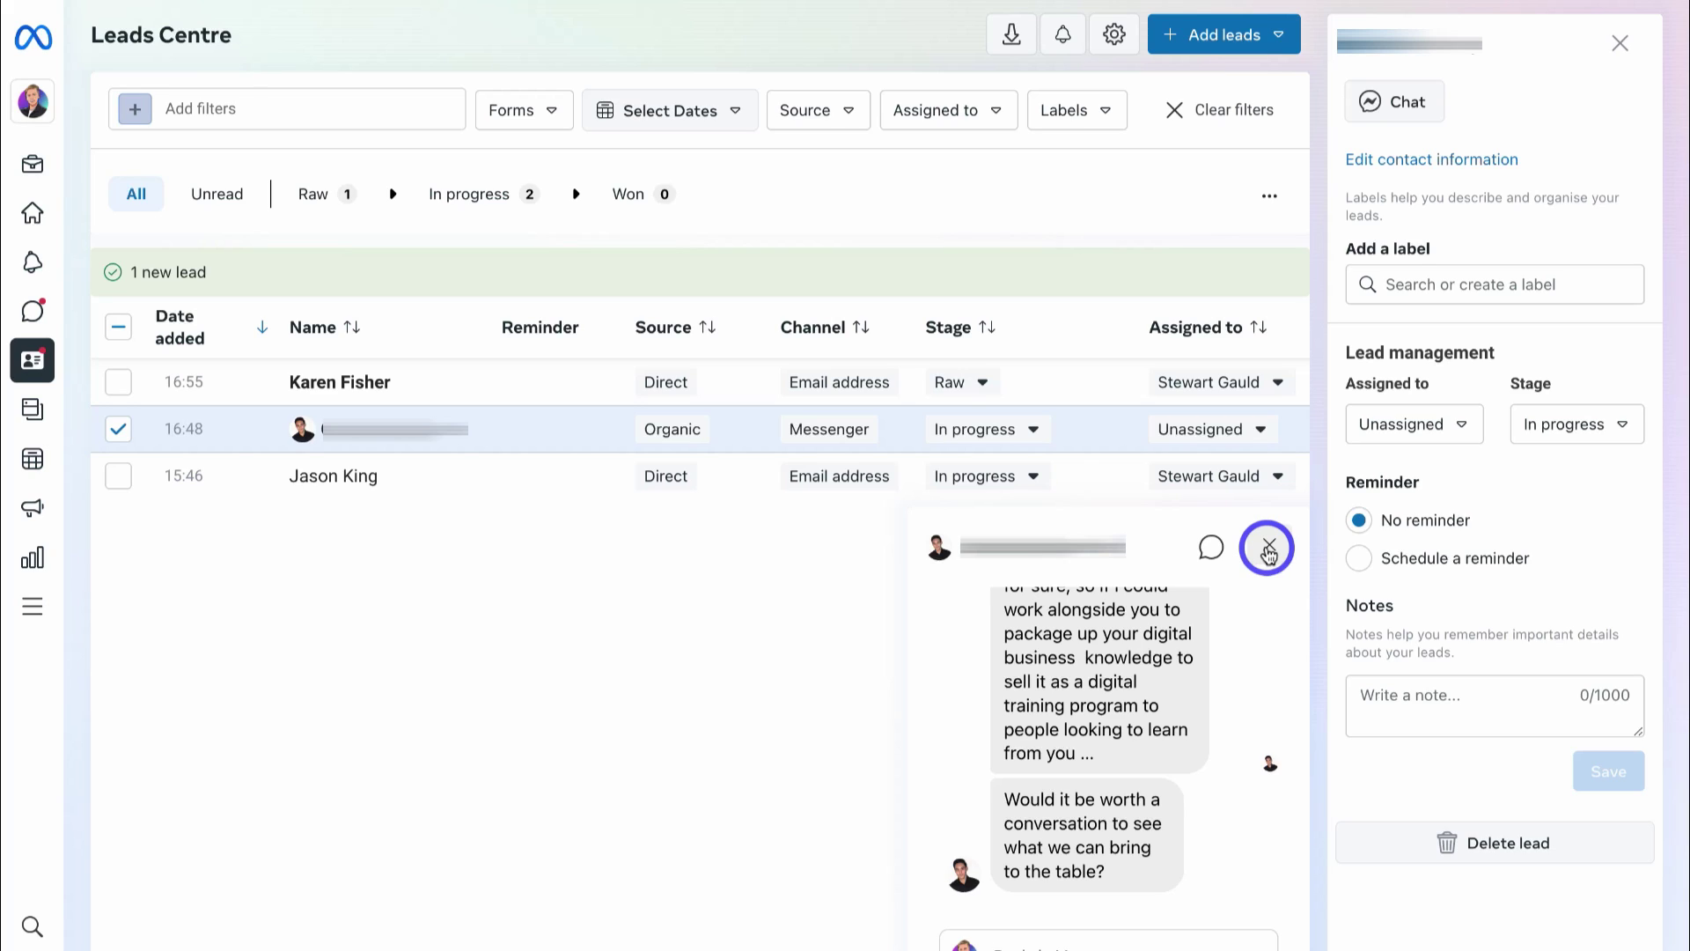
pyautogui.click(1269, 551)
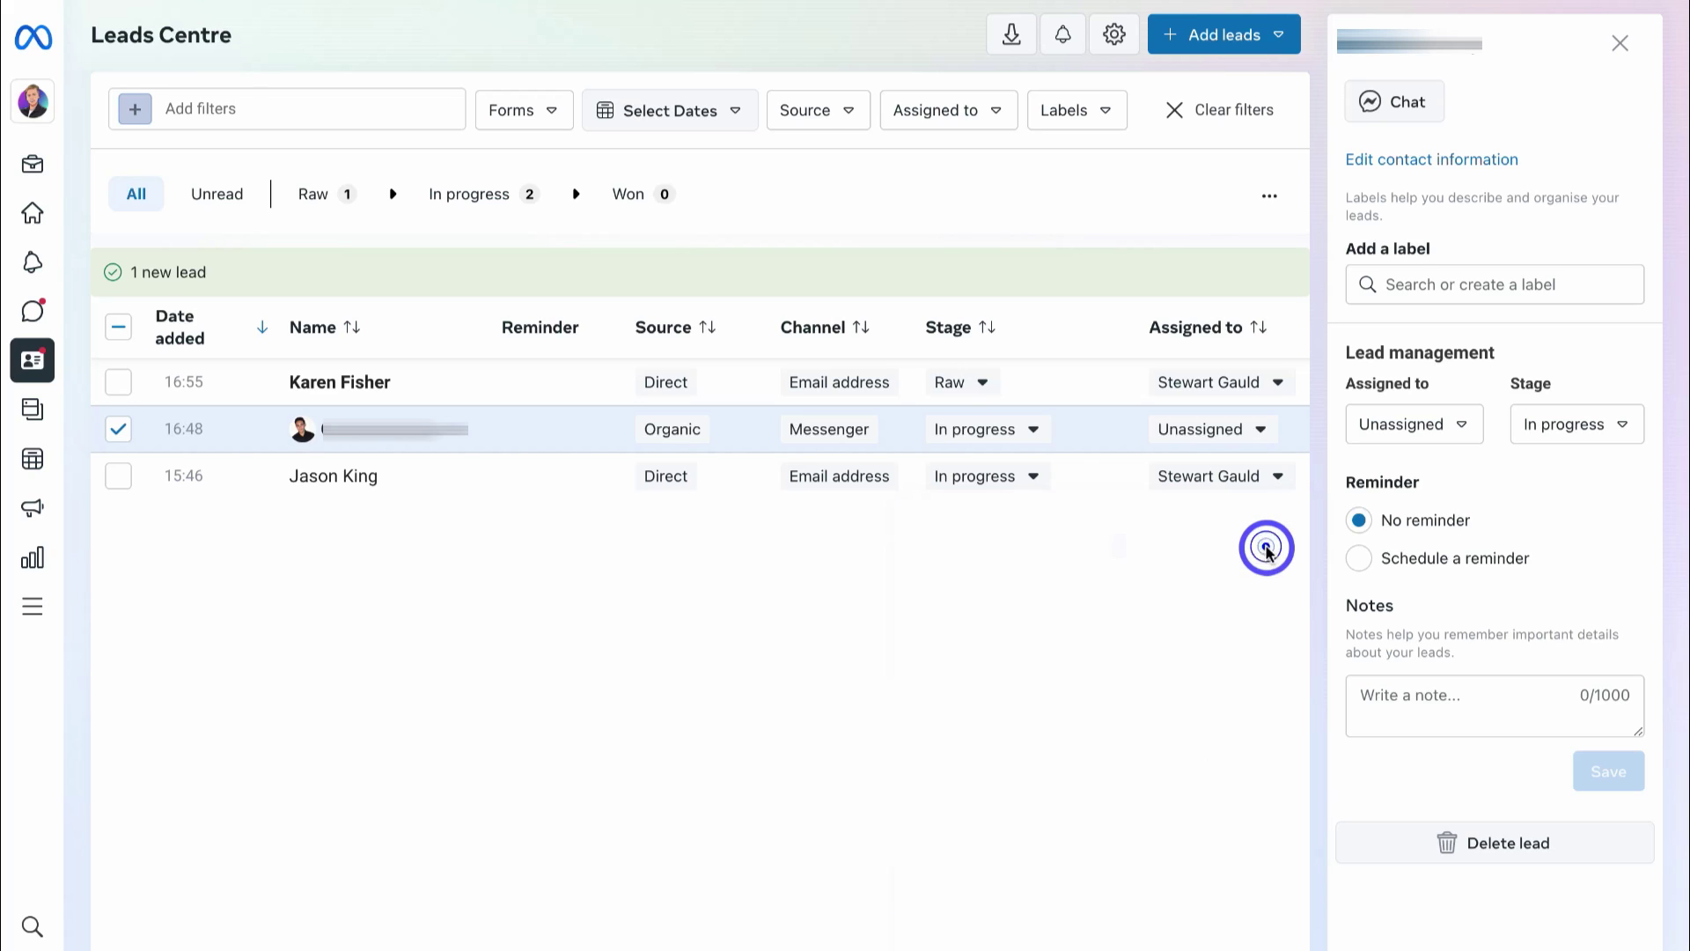
pyautogui.click(1406, 106)
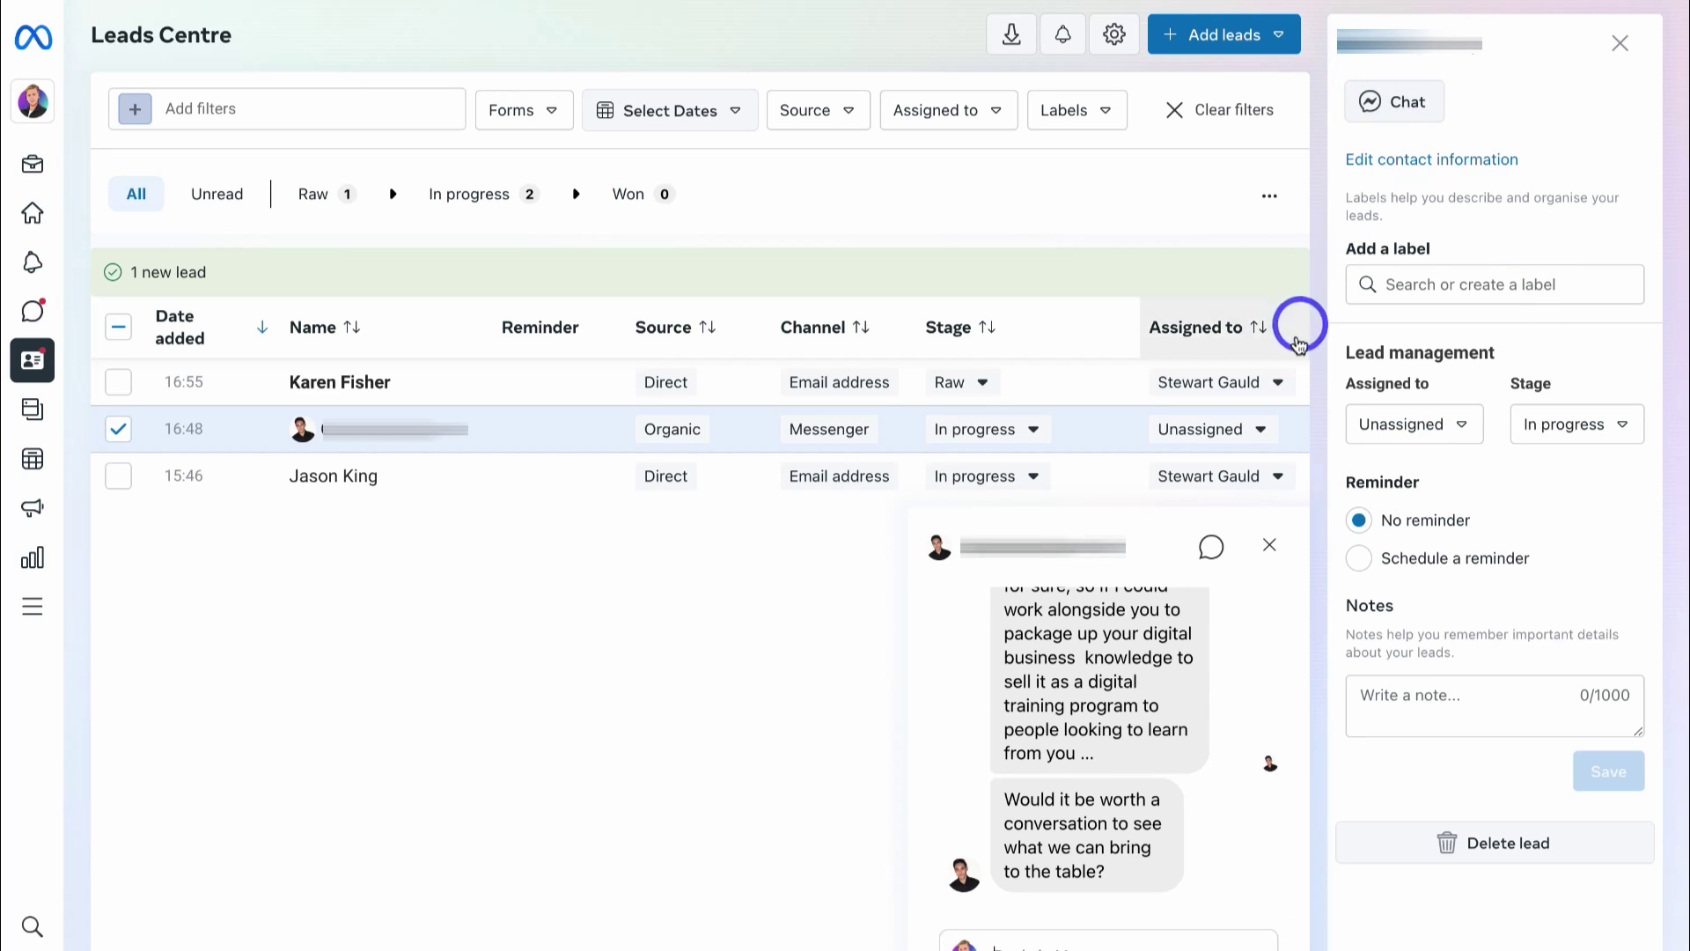
pyautogui.click(1269, 545)
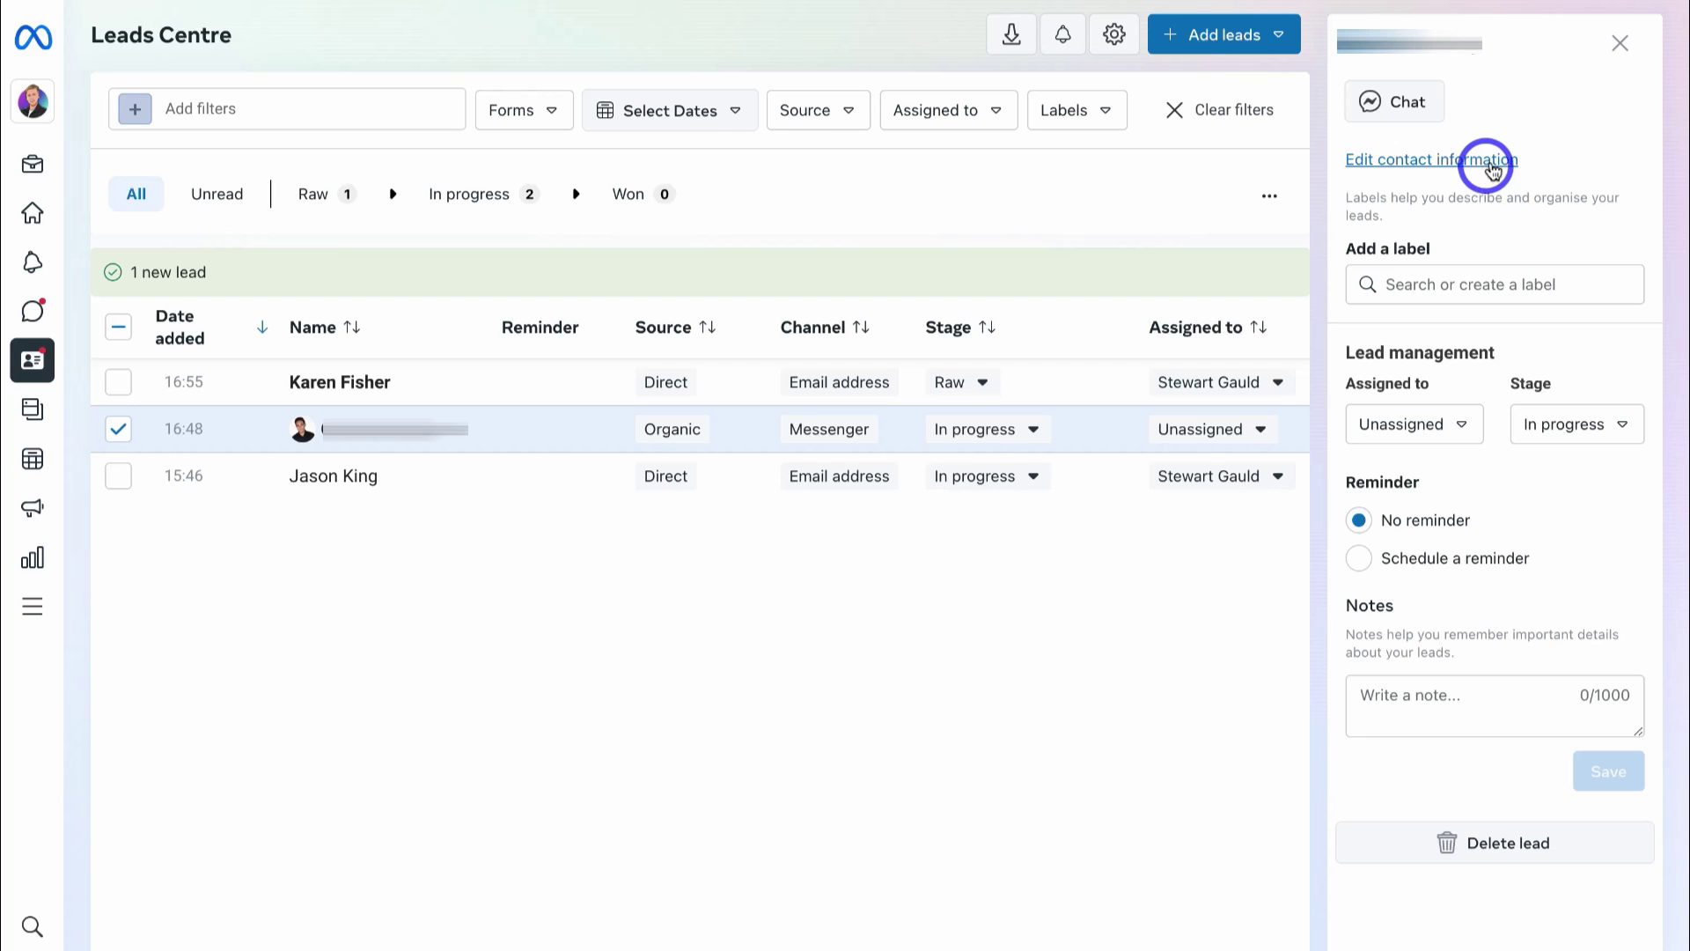
pyautogui.click(1620, 44)
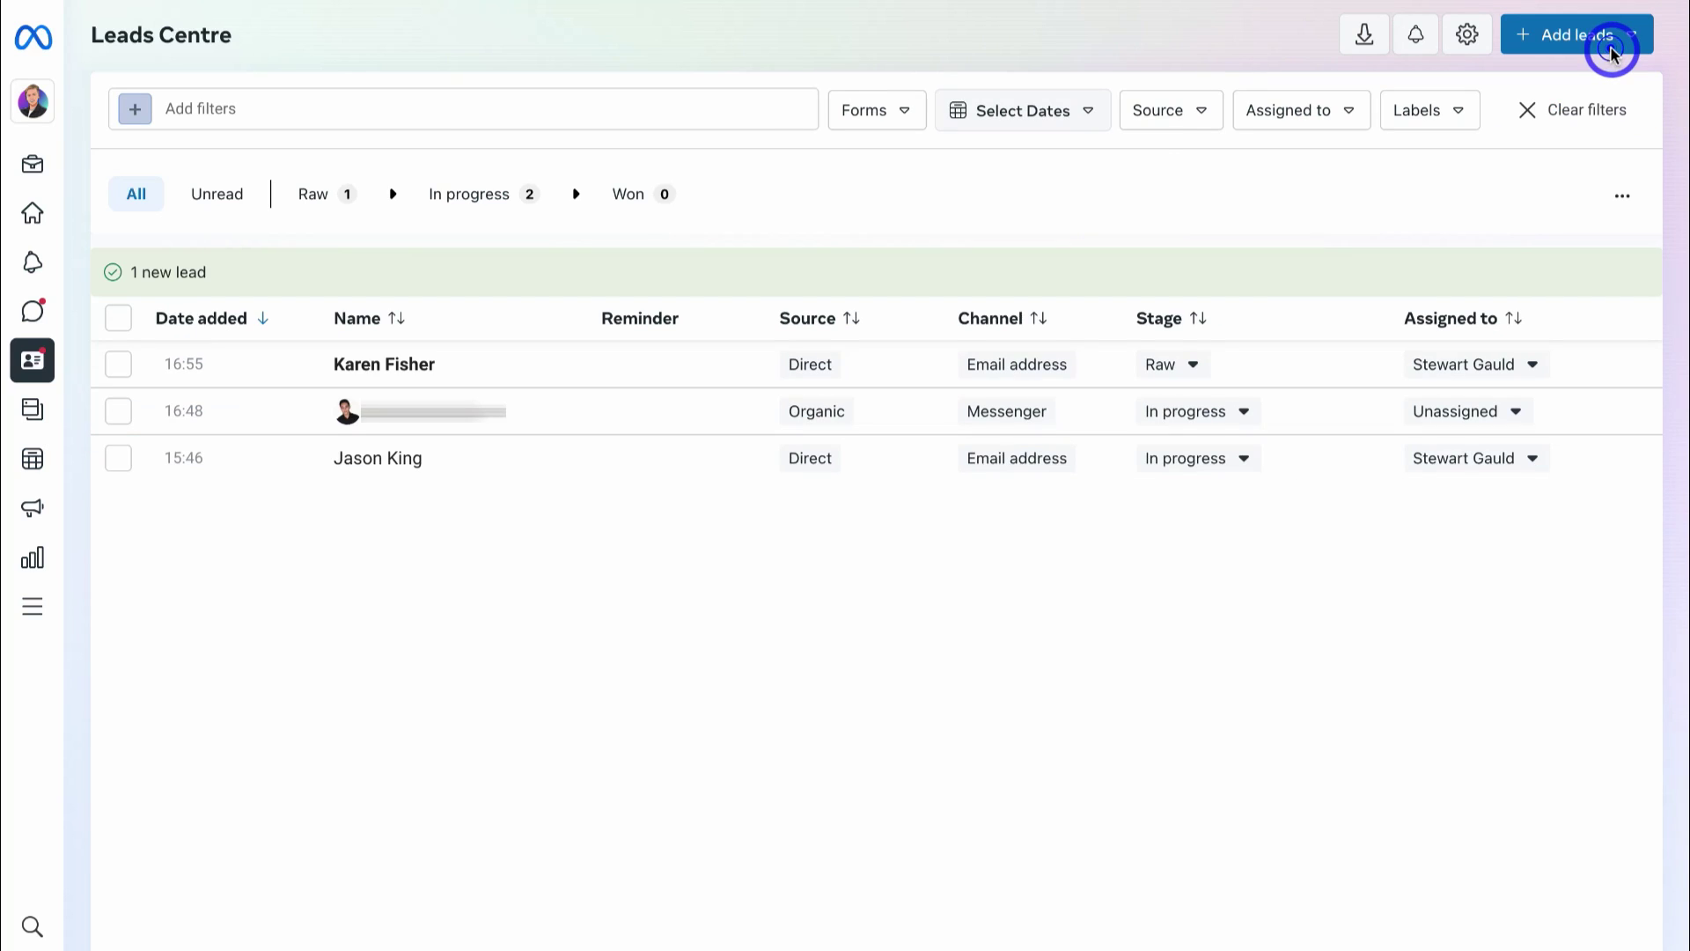
pyautogui.click(1470, 42)
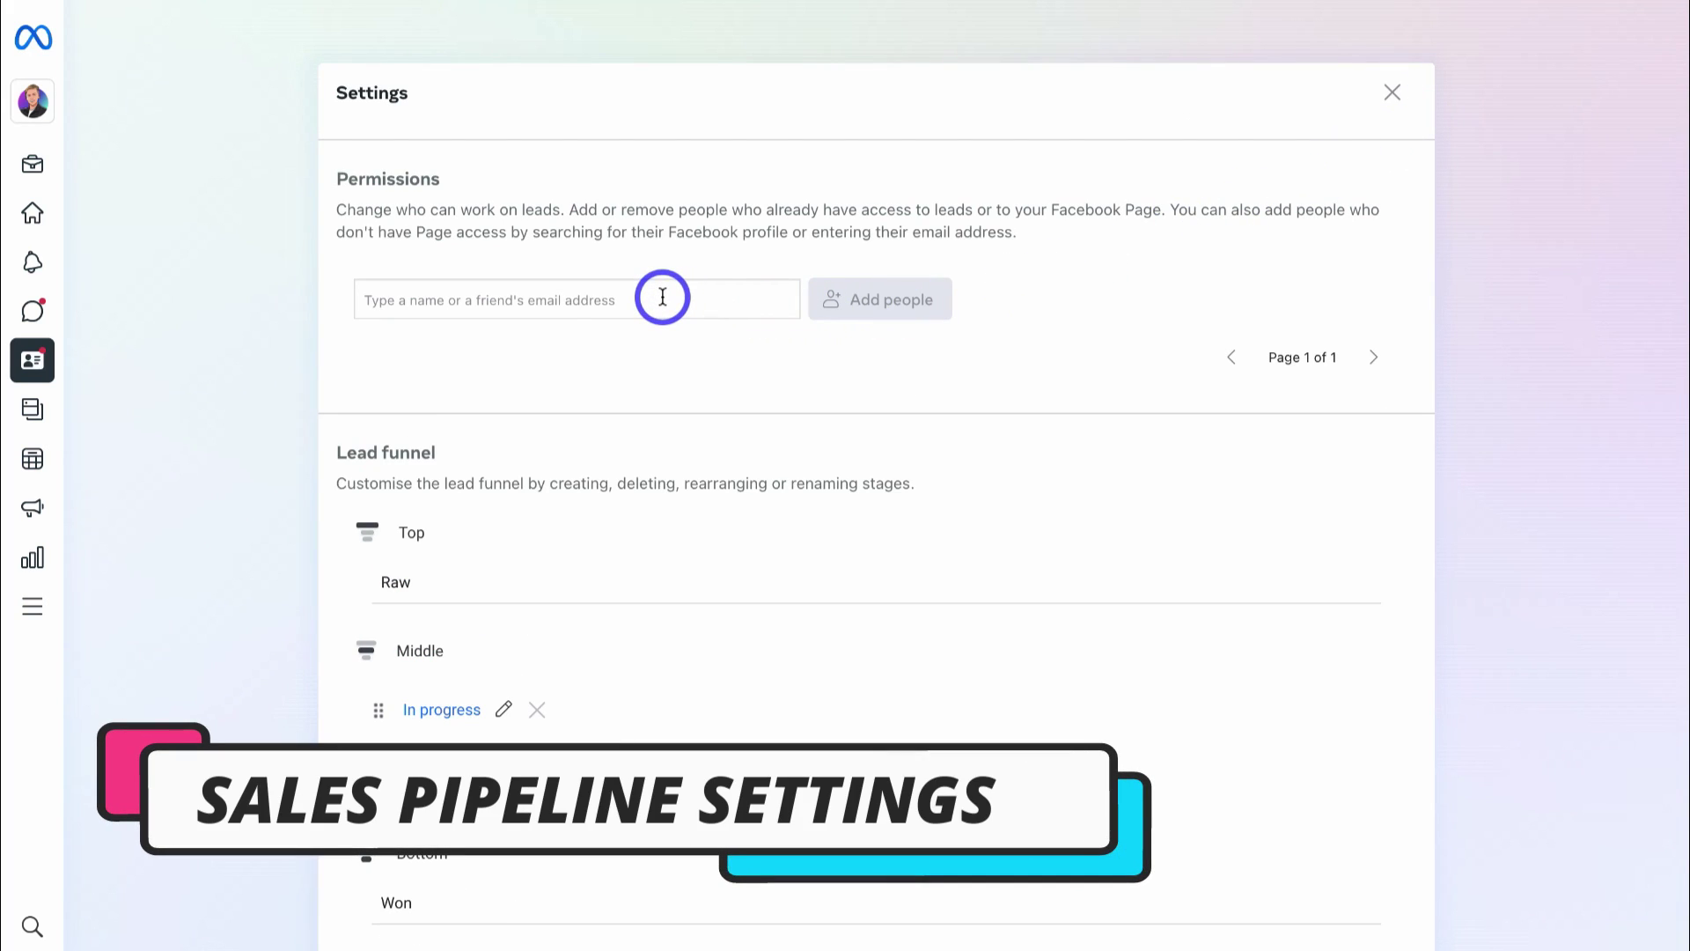
# - Create a new 'Contract sent' stage in the middle of the lead funnel
pyautogui.scroll(-1, 662, 297)
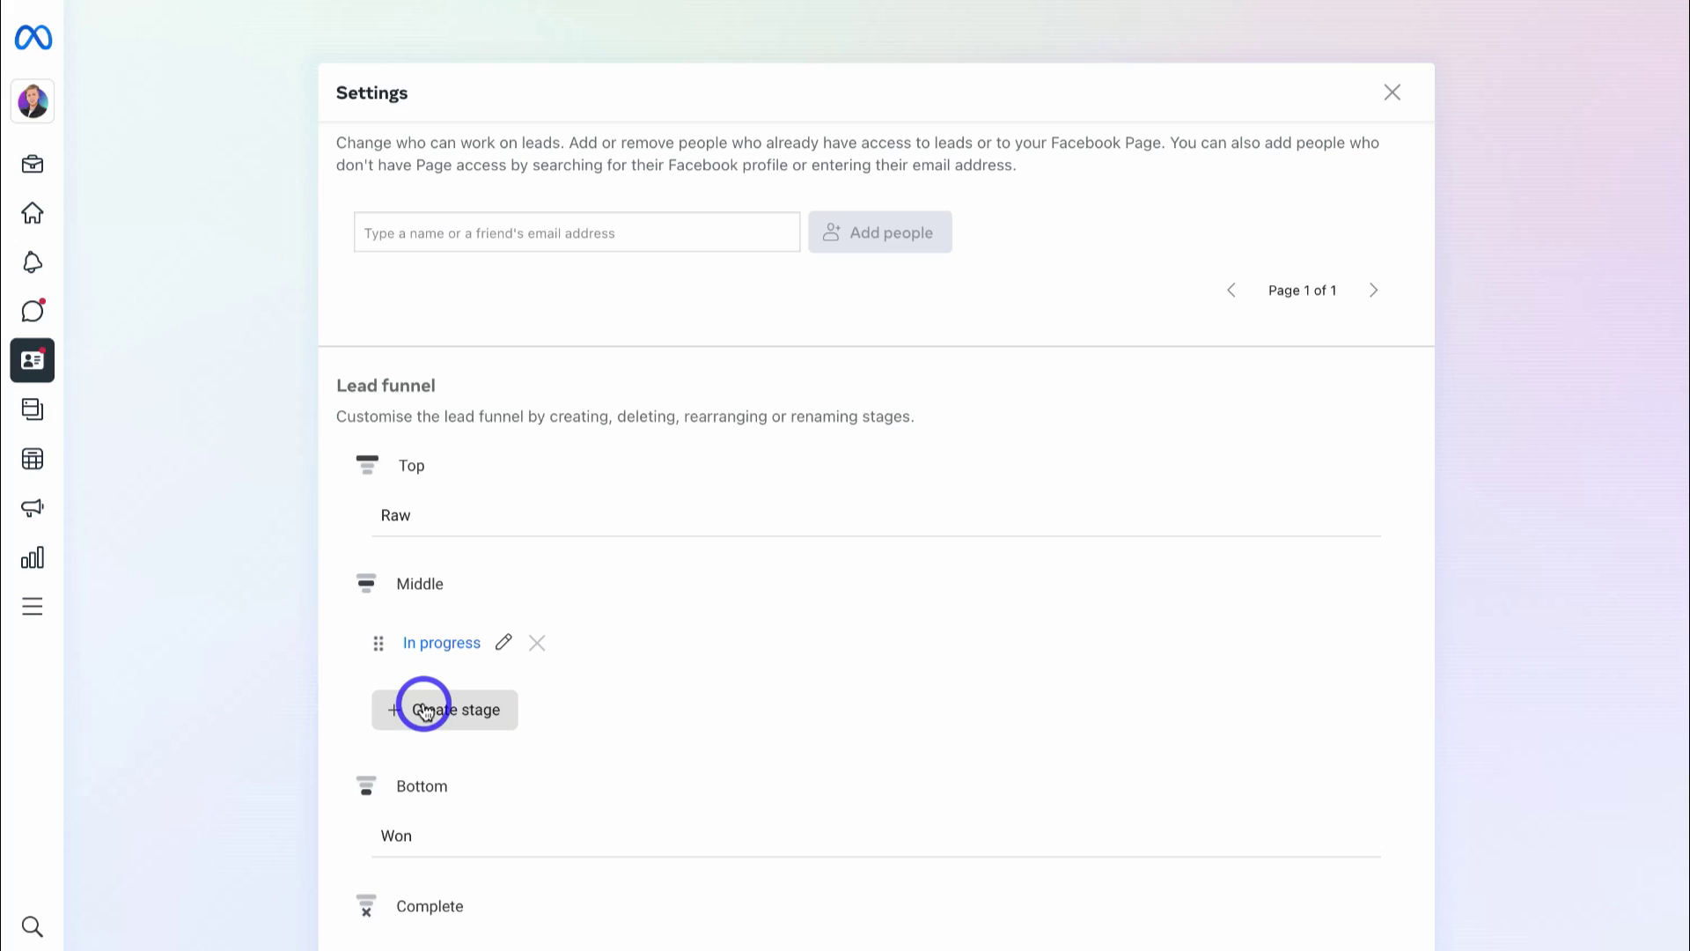
pyautogui.click(393, 709)
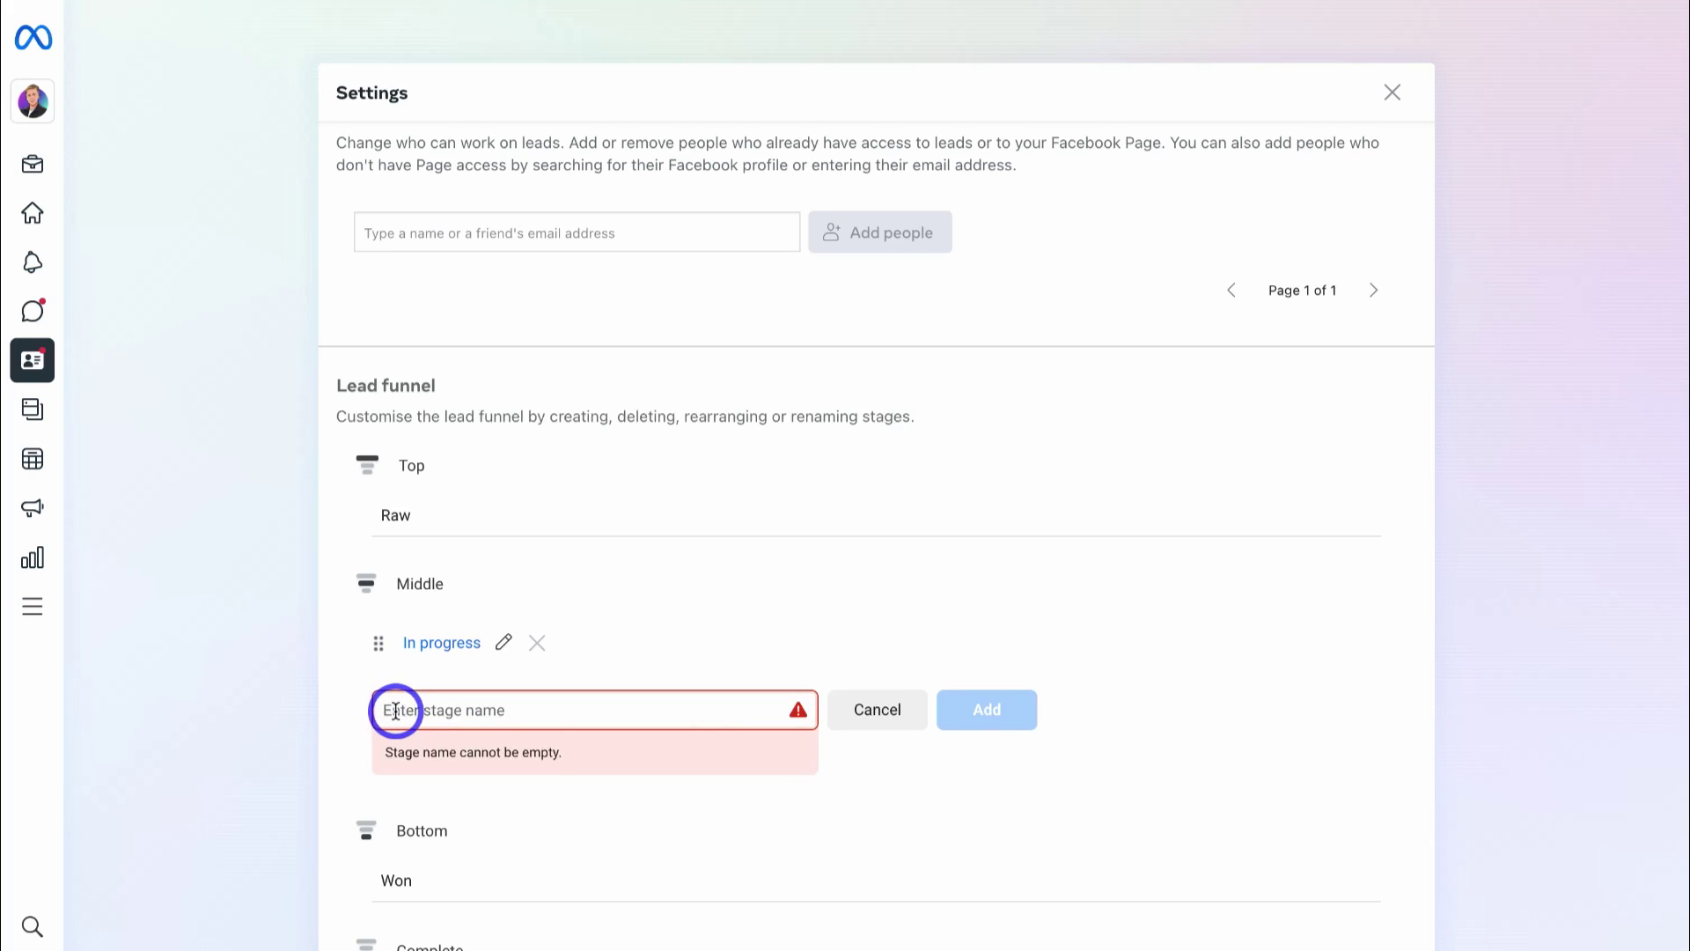
pyautogui.write('Contract sent')
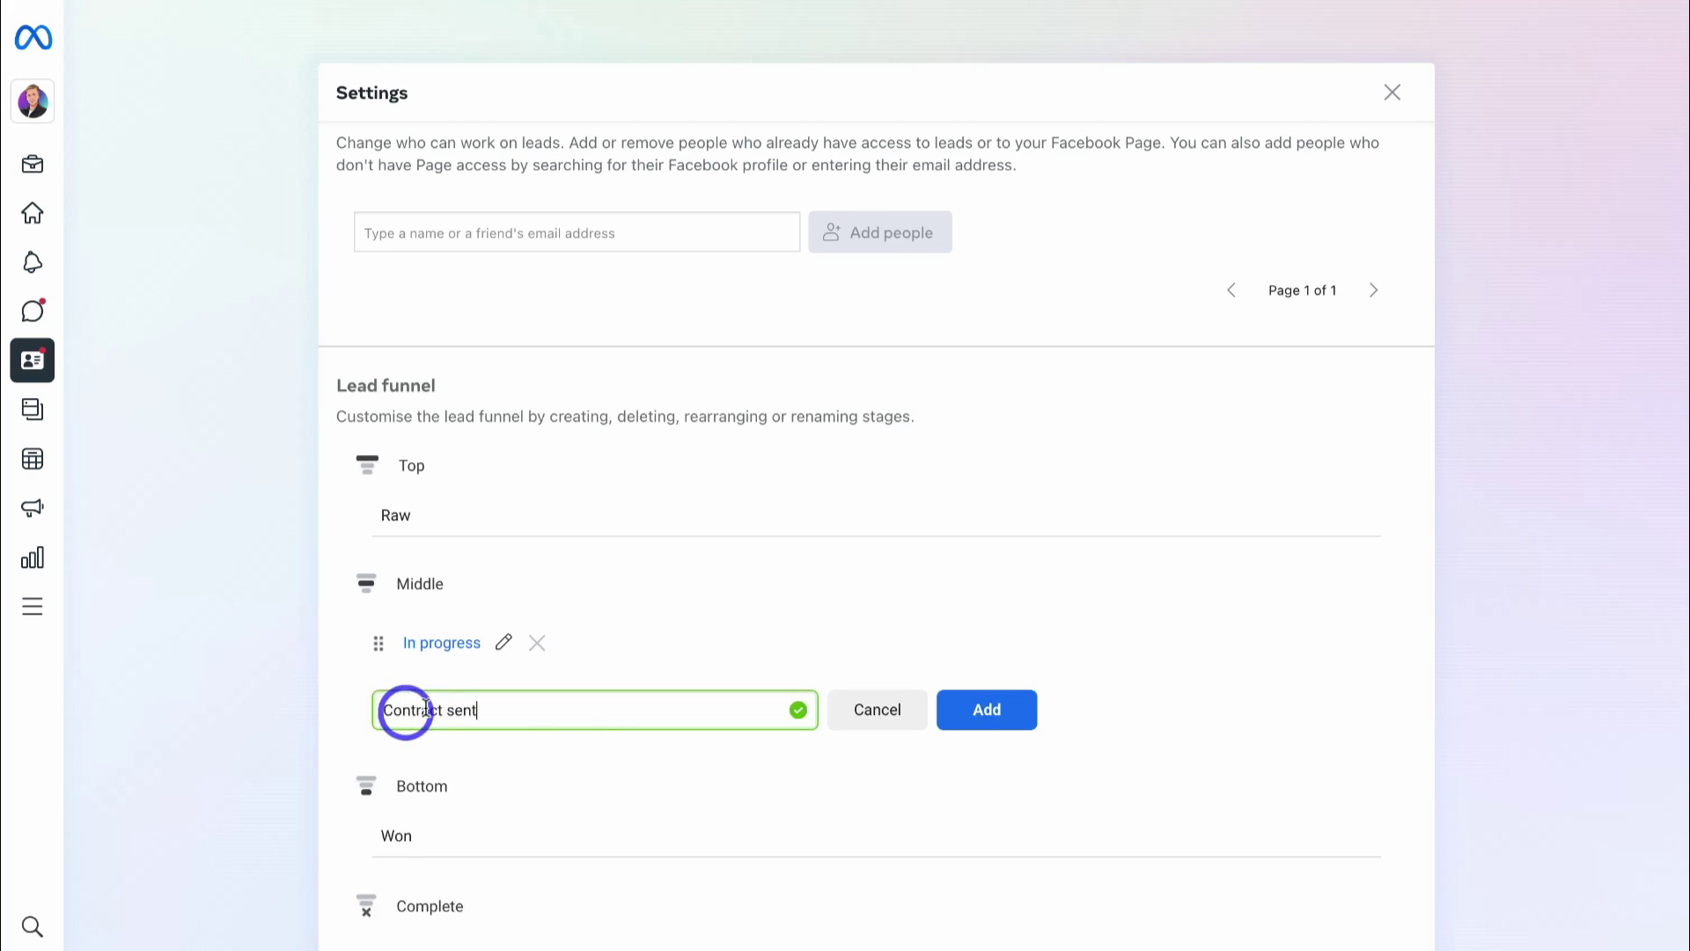
pyautogui.click(977, 709)
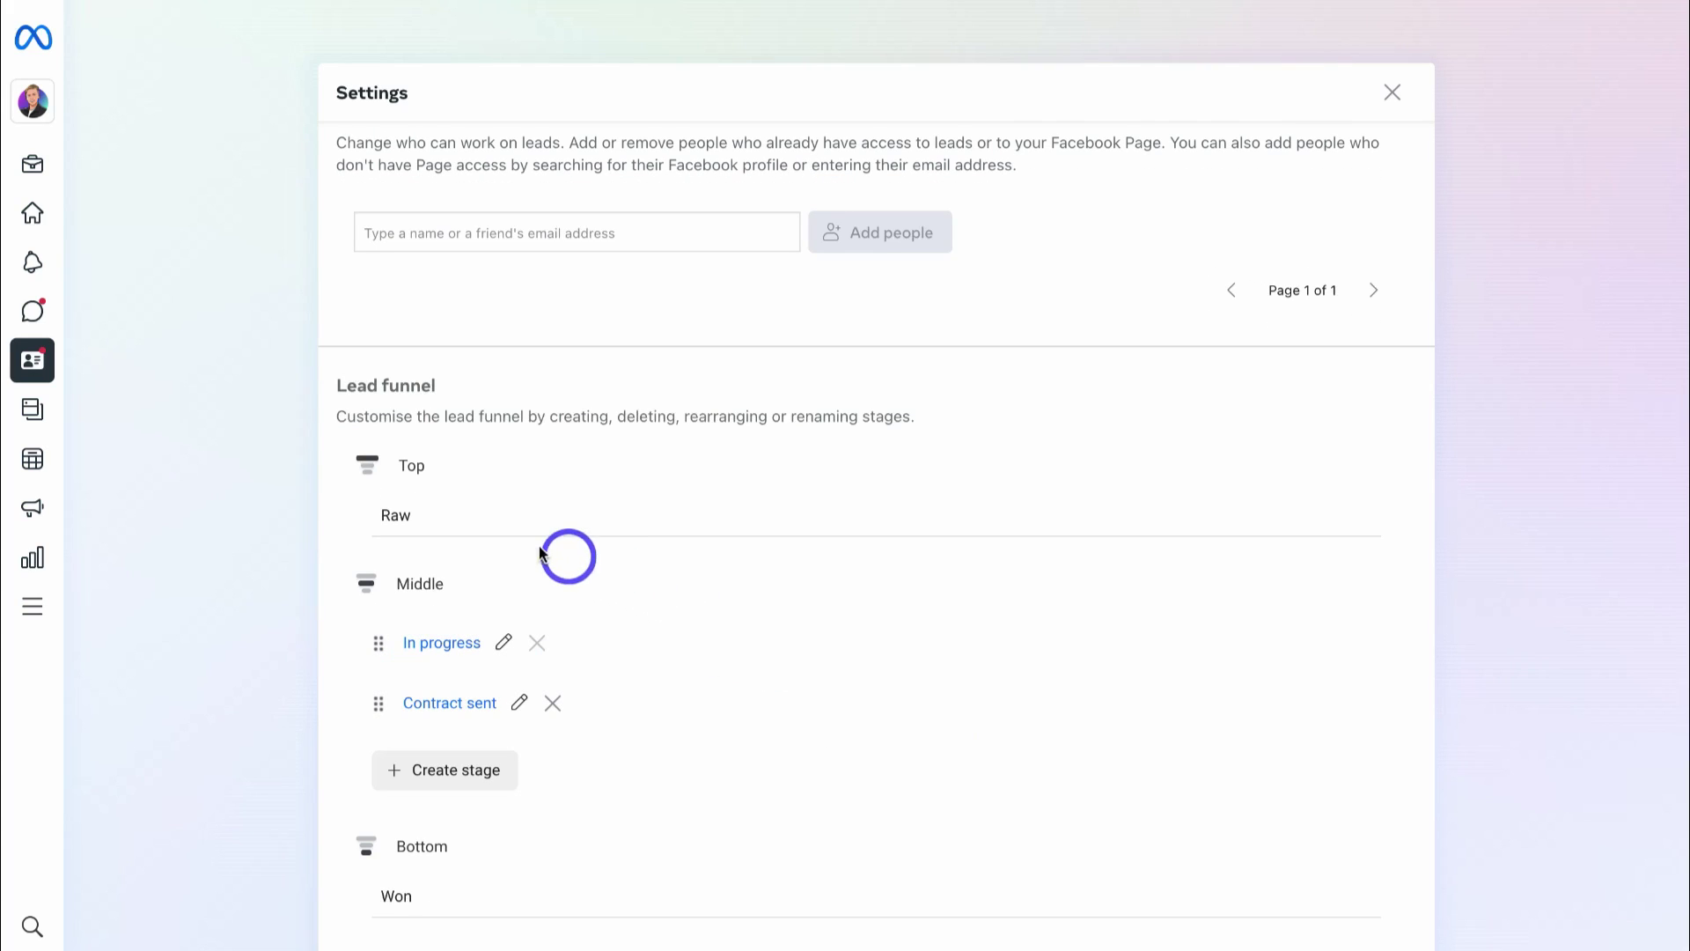
# - Try reordering the In progress stage, then close the lead settings
pyautogui.scroll(-1, 443, 508)
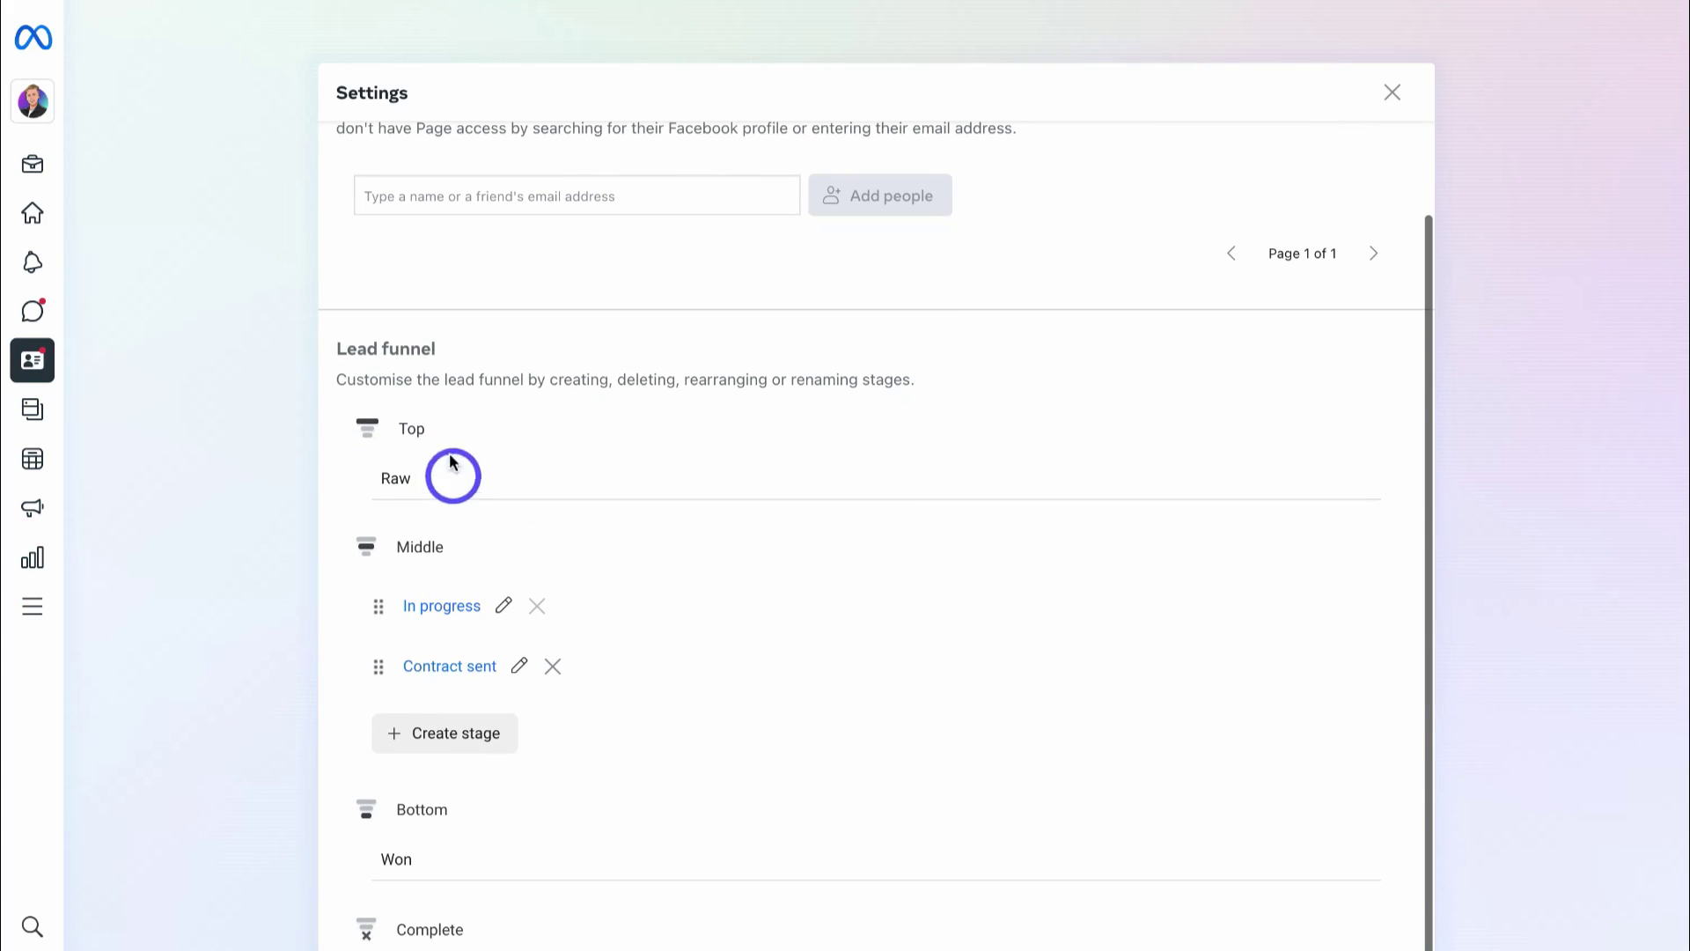
pyautogui.scroll(-1, 431, 498)
pyautogui.scroll(-2, 431, 823)
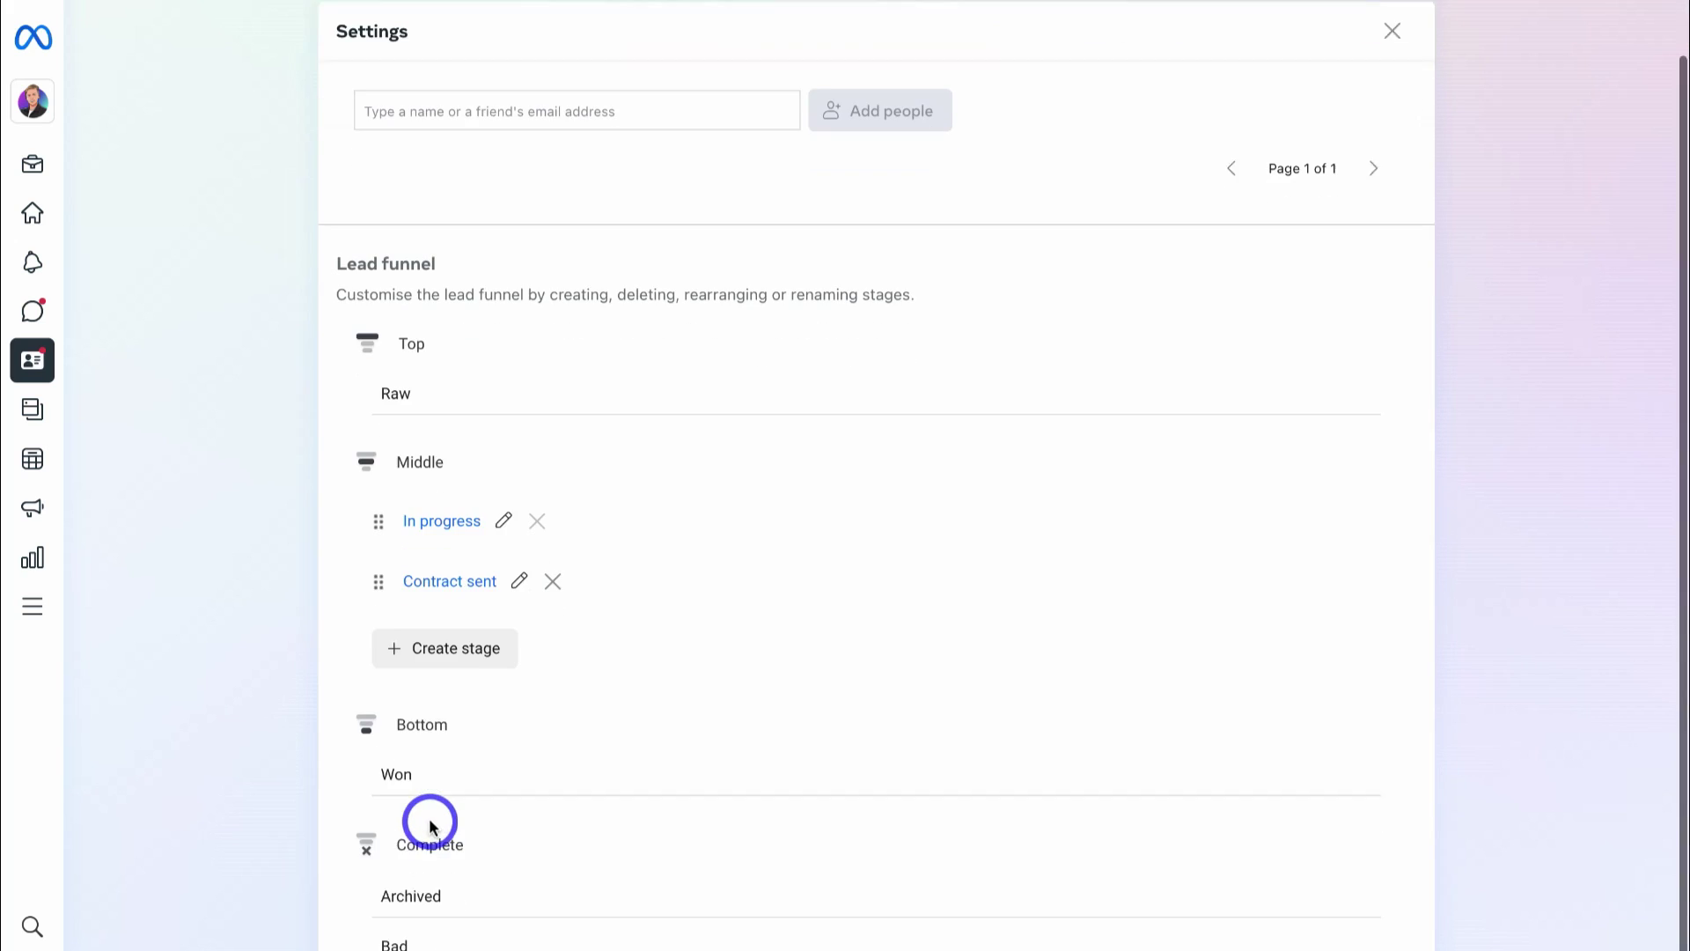
pyautogui.scroll(3, 449, 889)
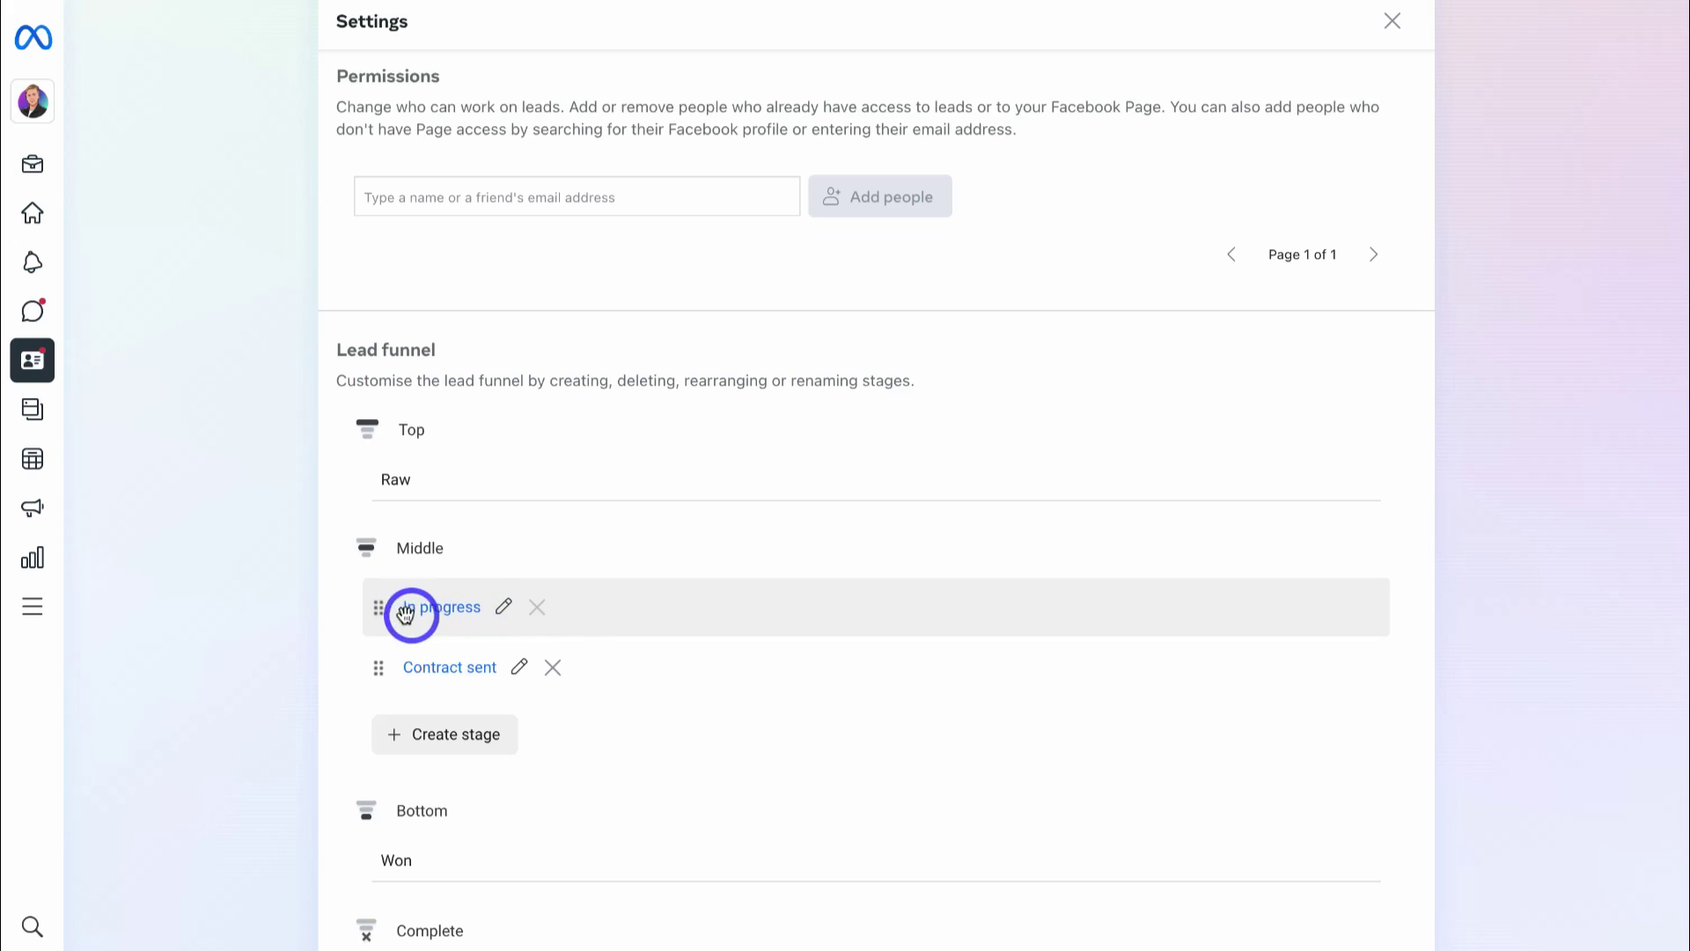
pyautogui.moveTo(378, 608)
pyautogui.mouseDown()
pyautogui.moveTo(373, 668)
pyautogui.moveTo(380, 608)
pyautogui.mouseUp()
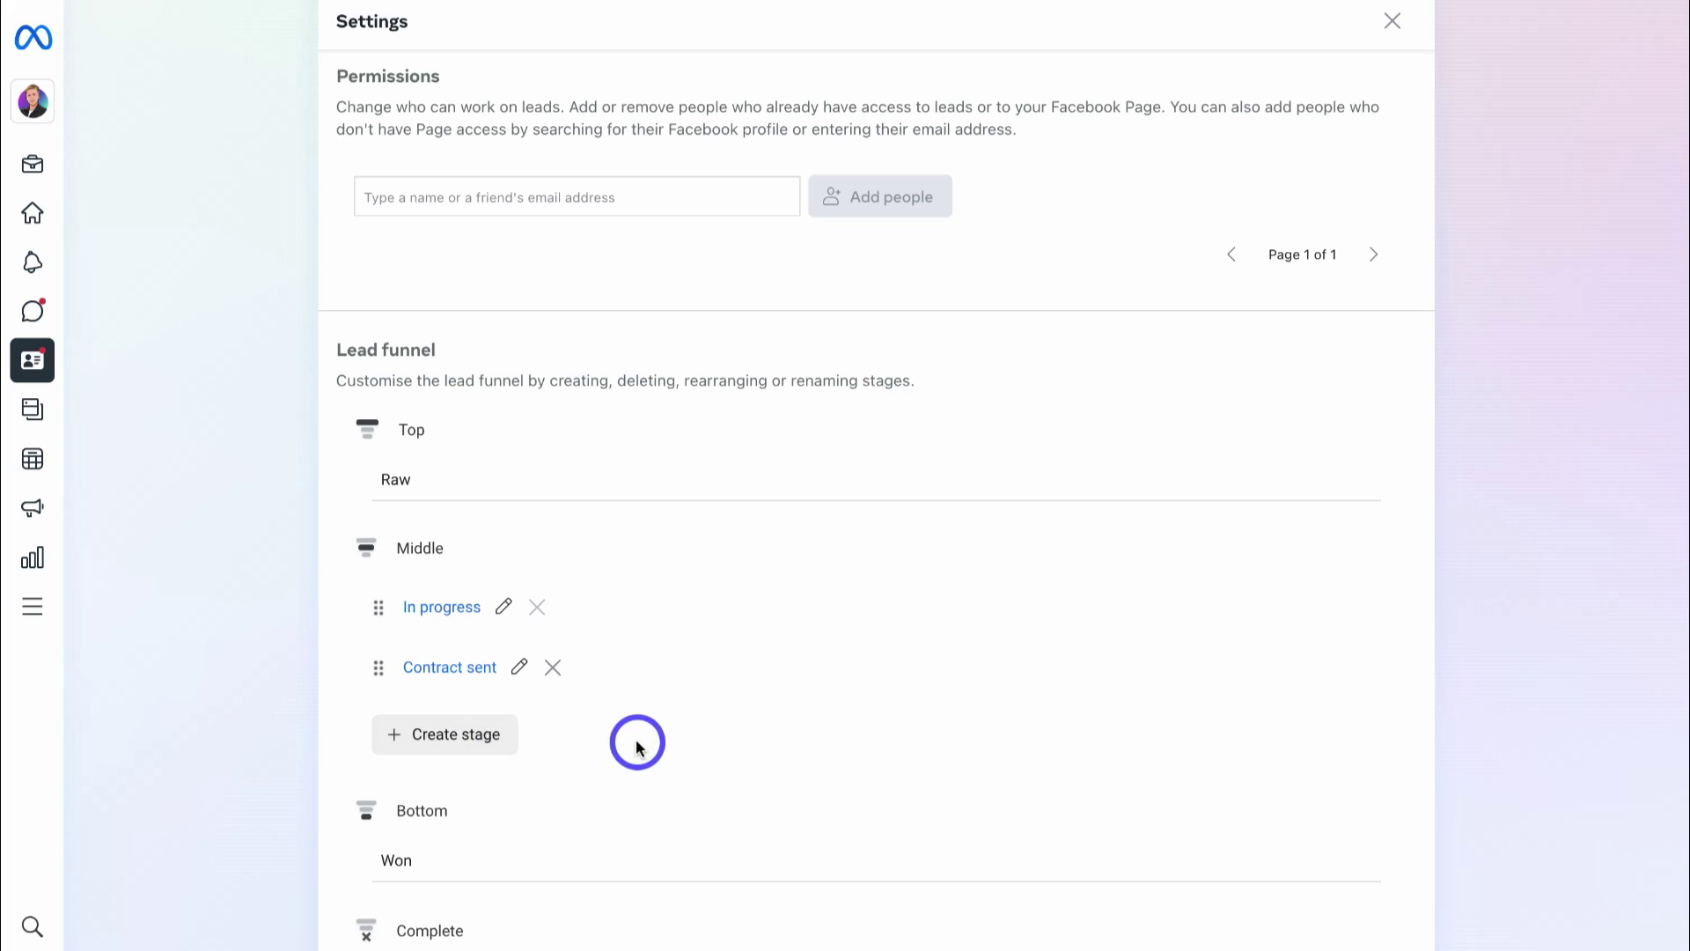
pyautogui.scroll(1, 637, 741)
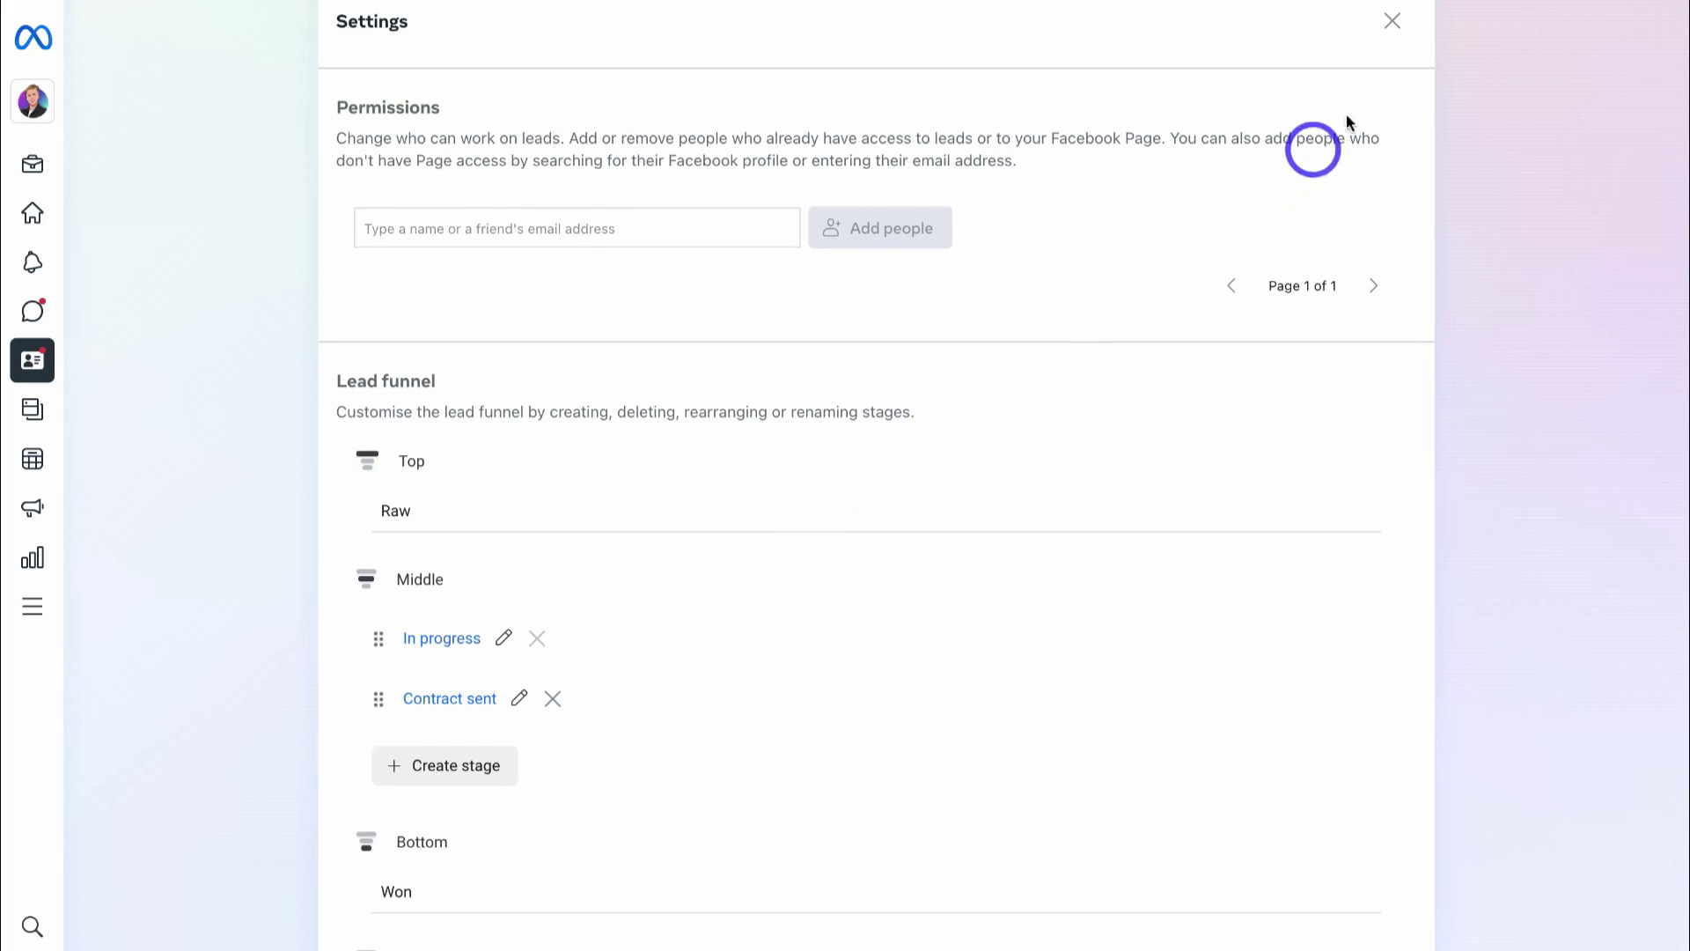
pyautogui.click(1390, 26)
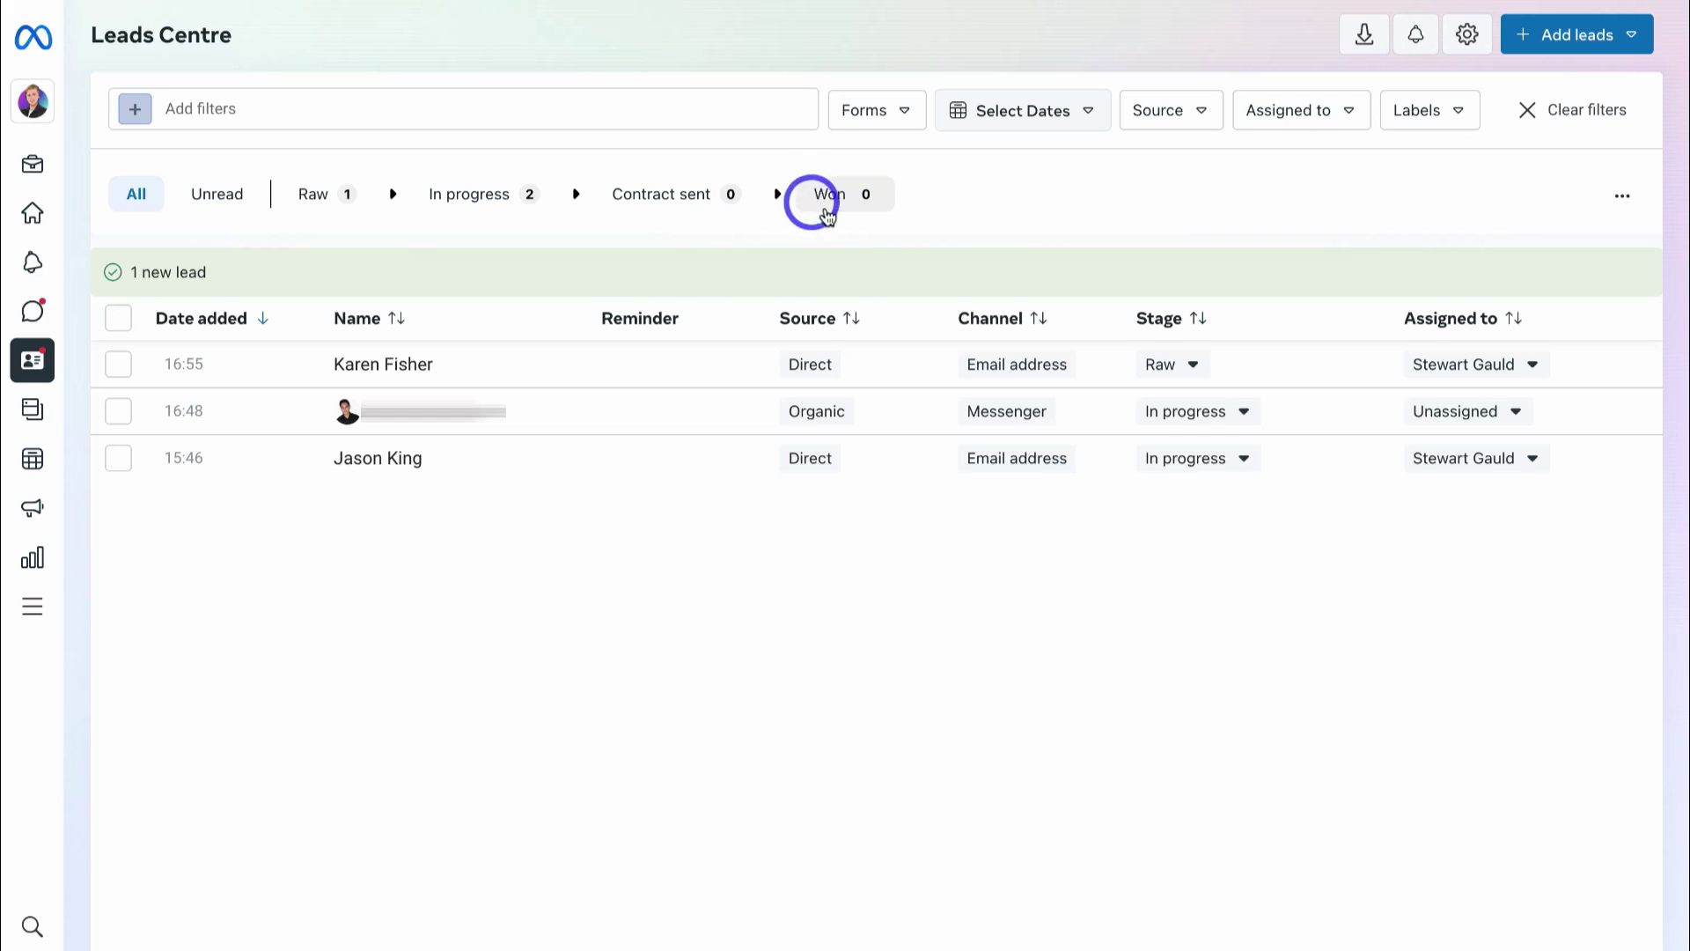
pyautogui.click(902, 114)
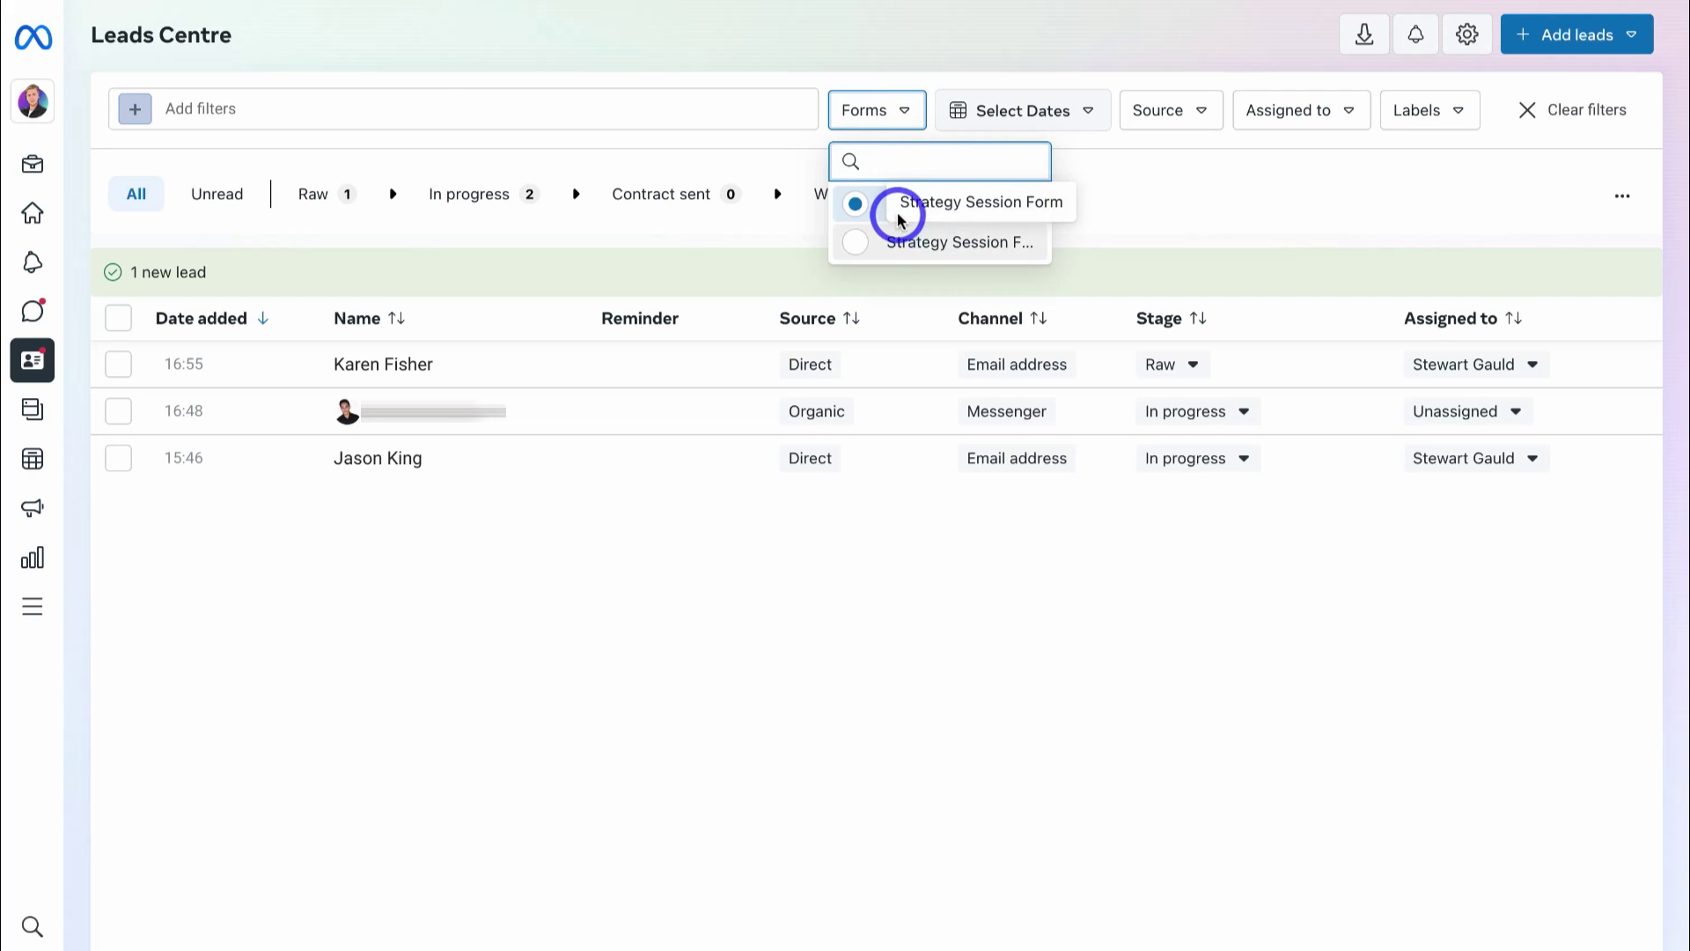
pyautogui.click(1129, 189)
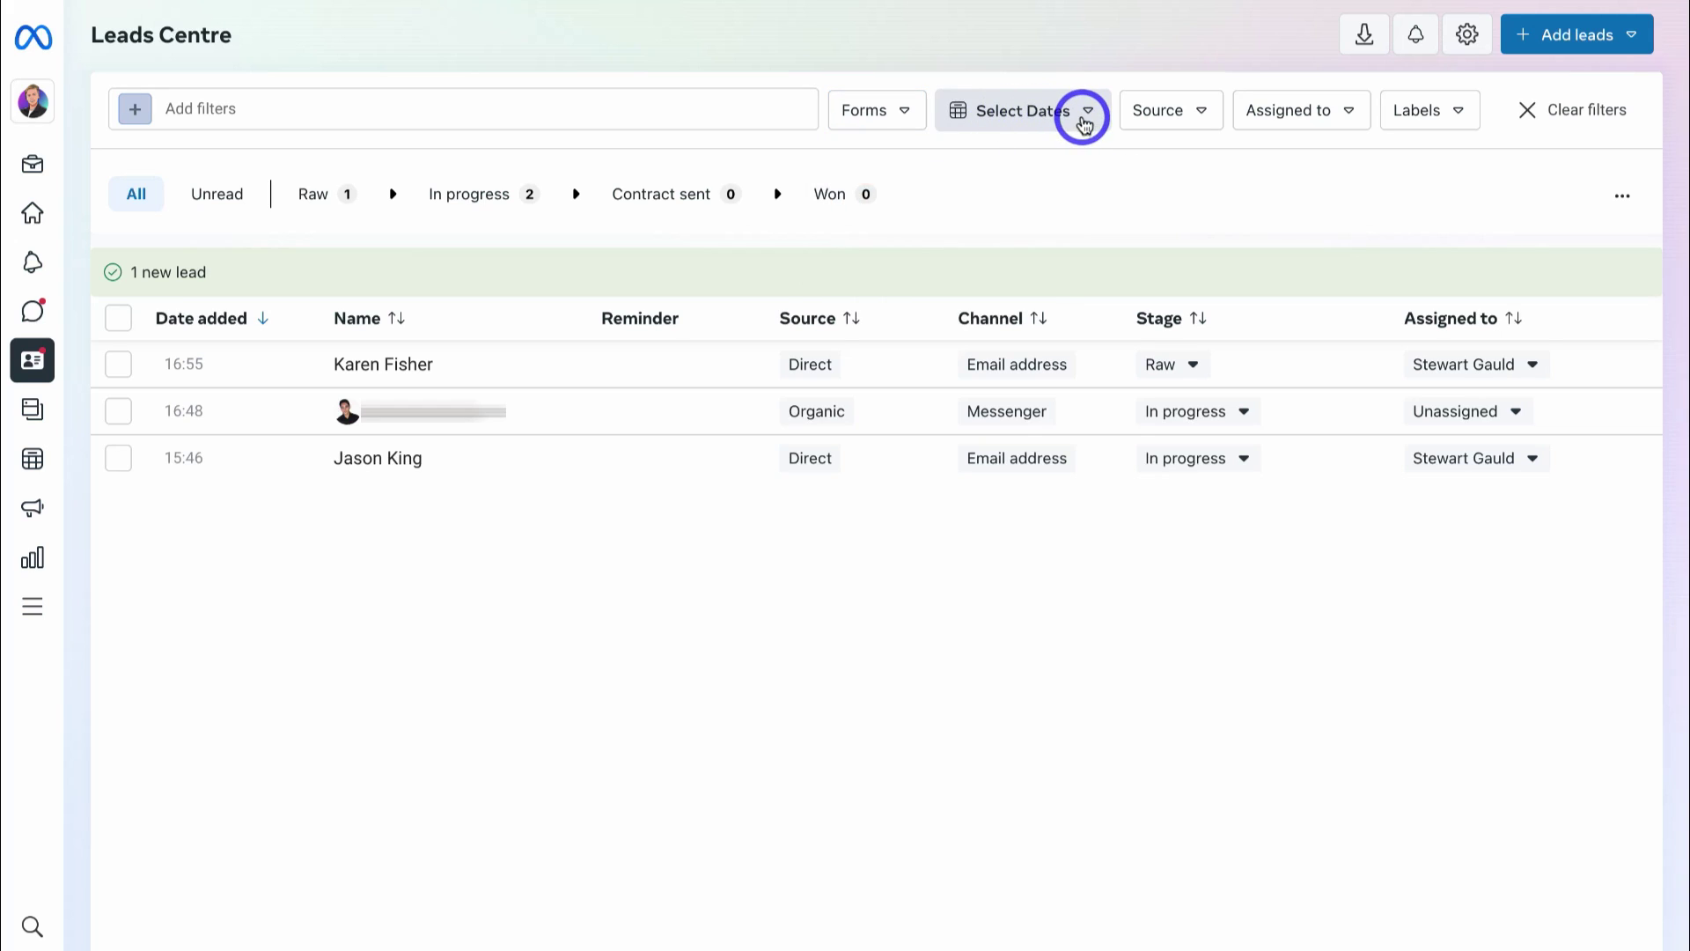
pyautogui.click(1202, 115)
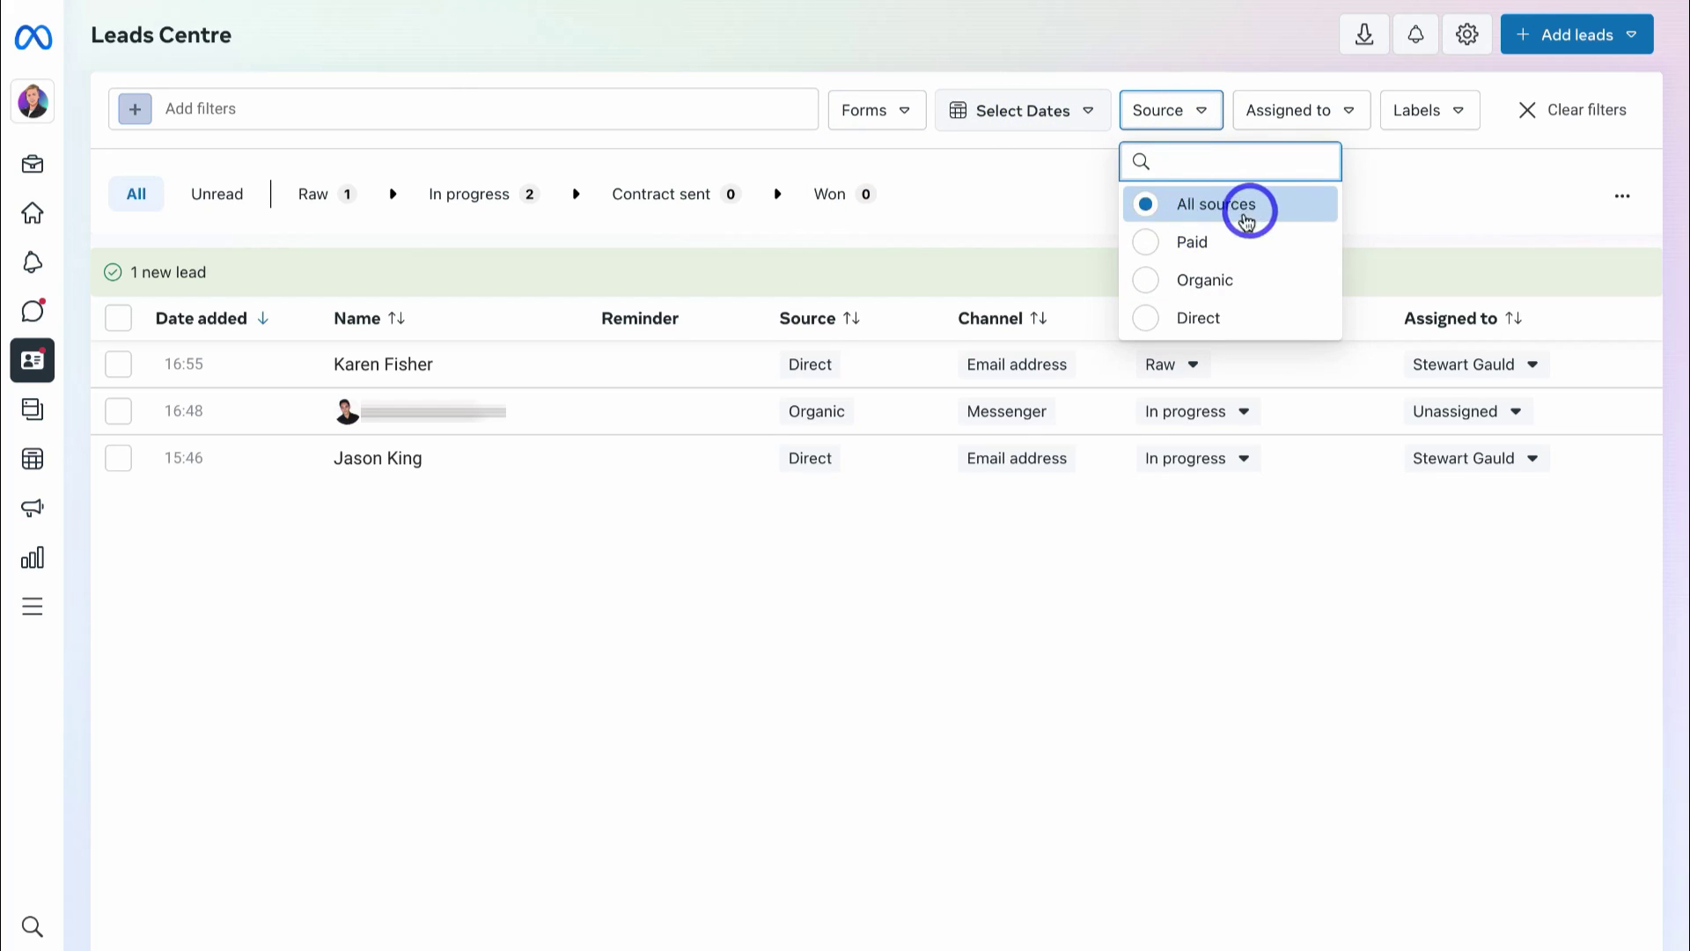
pyautogui.click(1394, 220)
pyautogui.click(1348, 112)
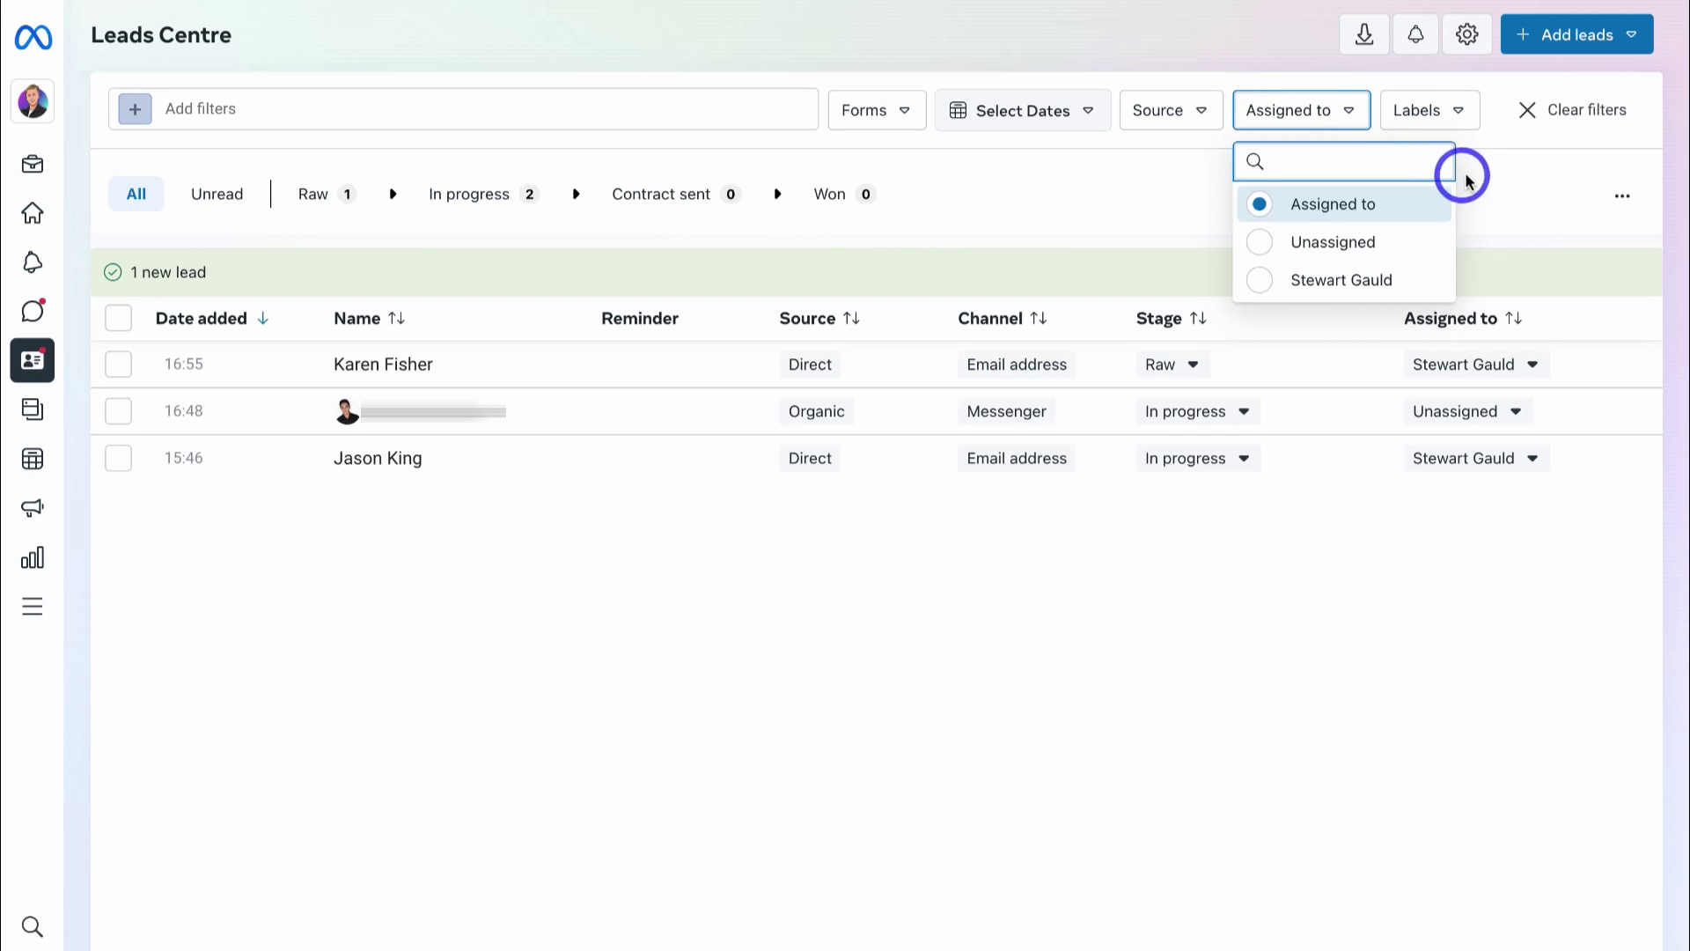
pyautogui.click(1453, 114)
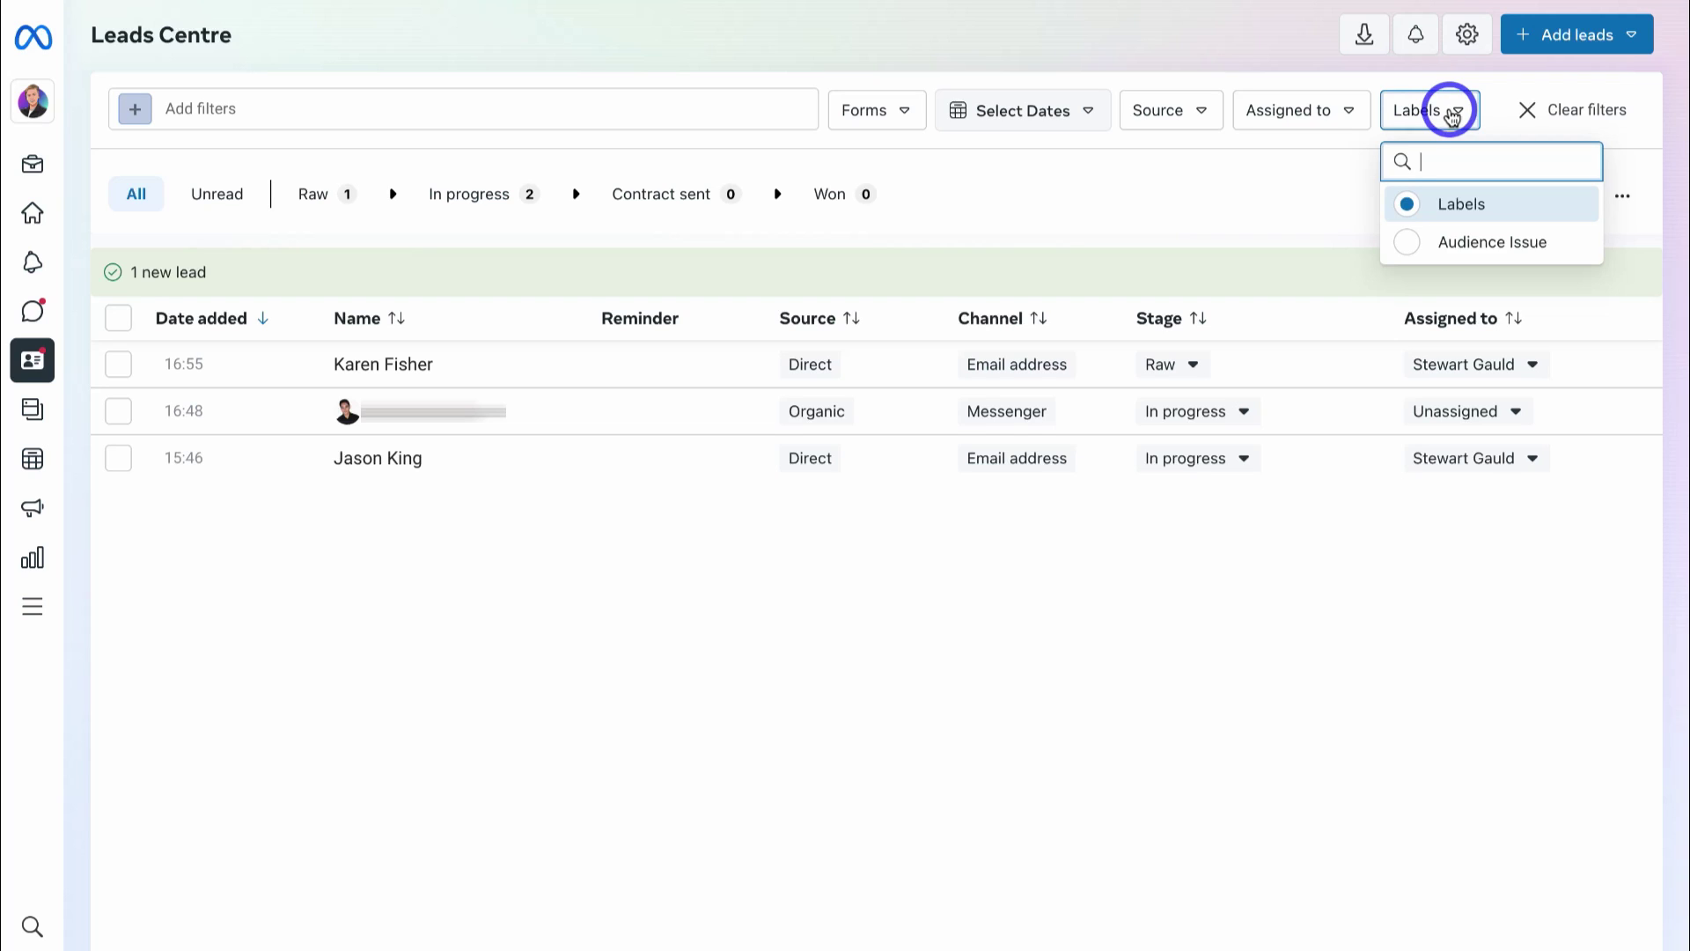
pyautogui.click(1025, 559)
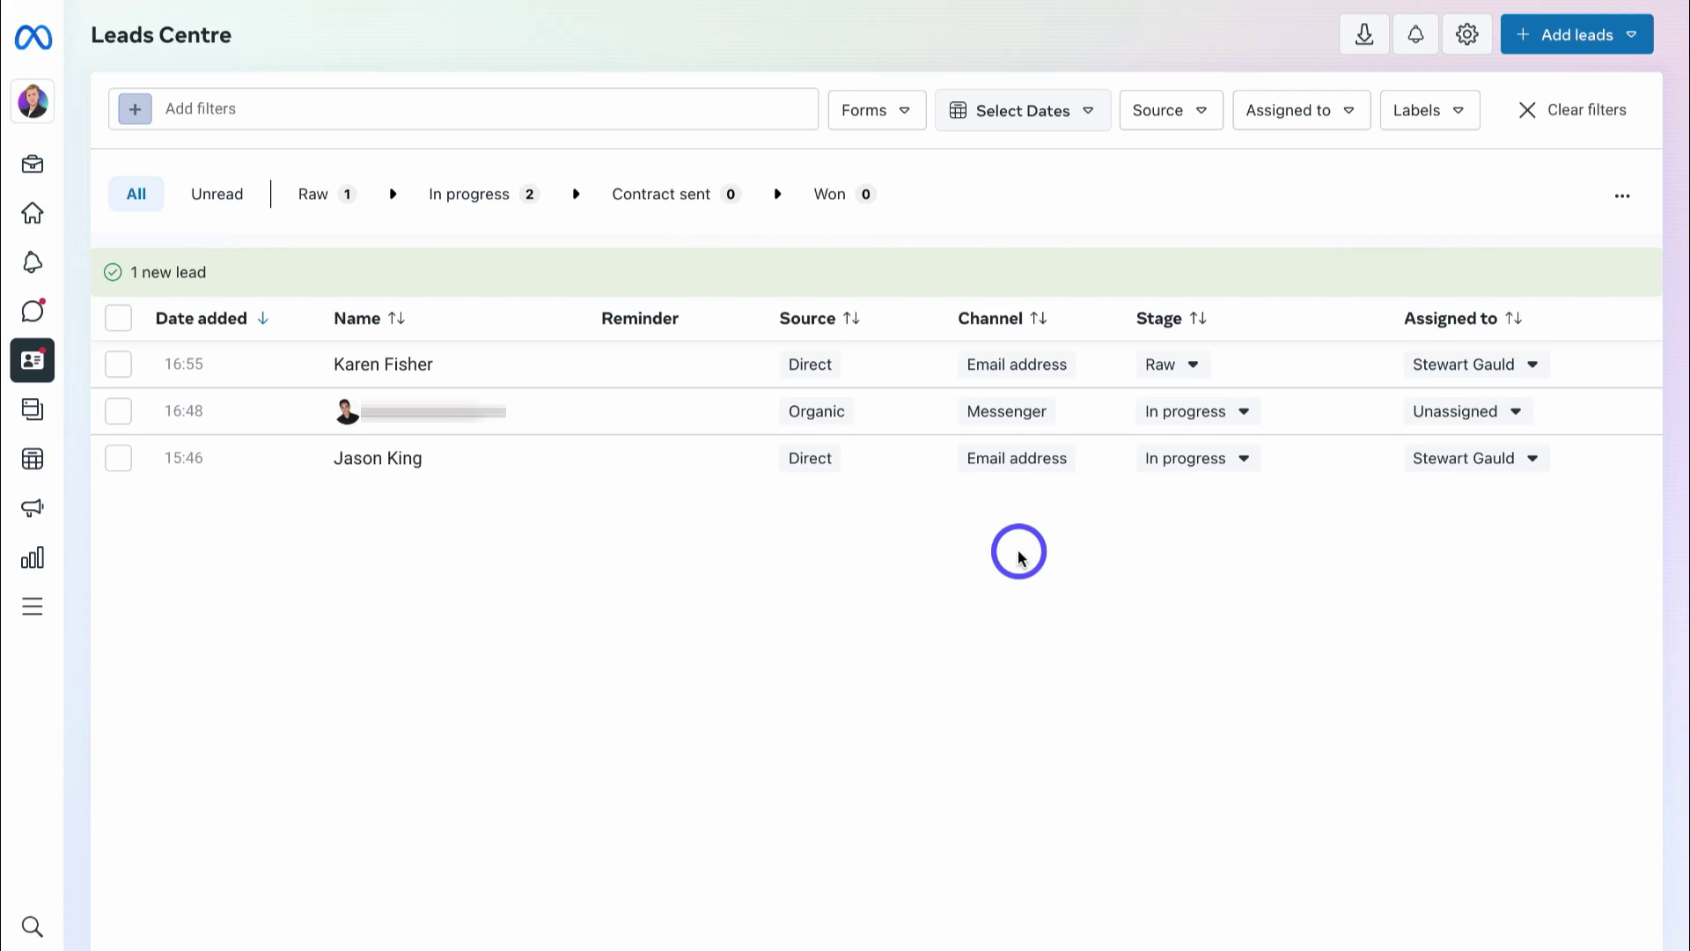
# - Open Services under Sell products and services from the All tools list
pyautogui.click(62, 610)
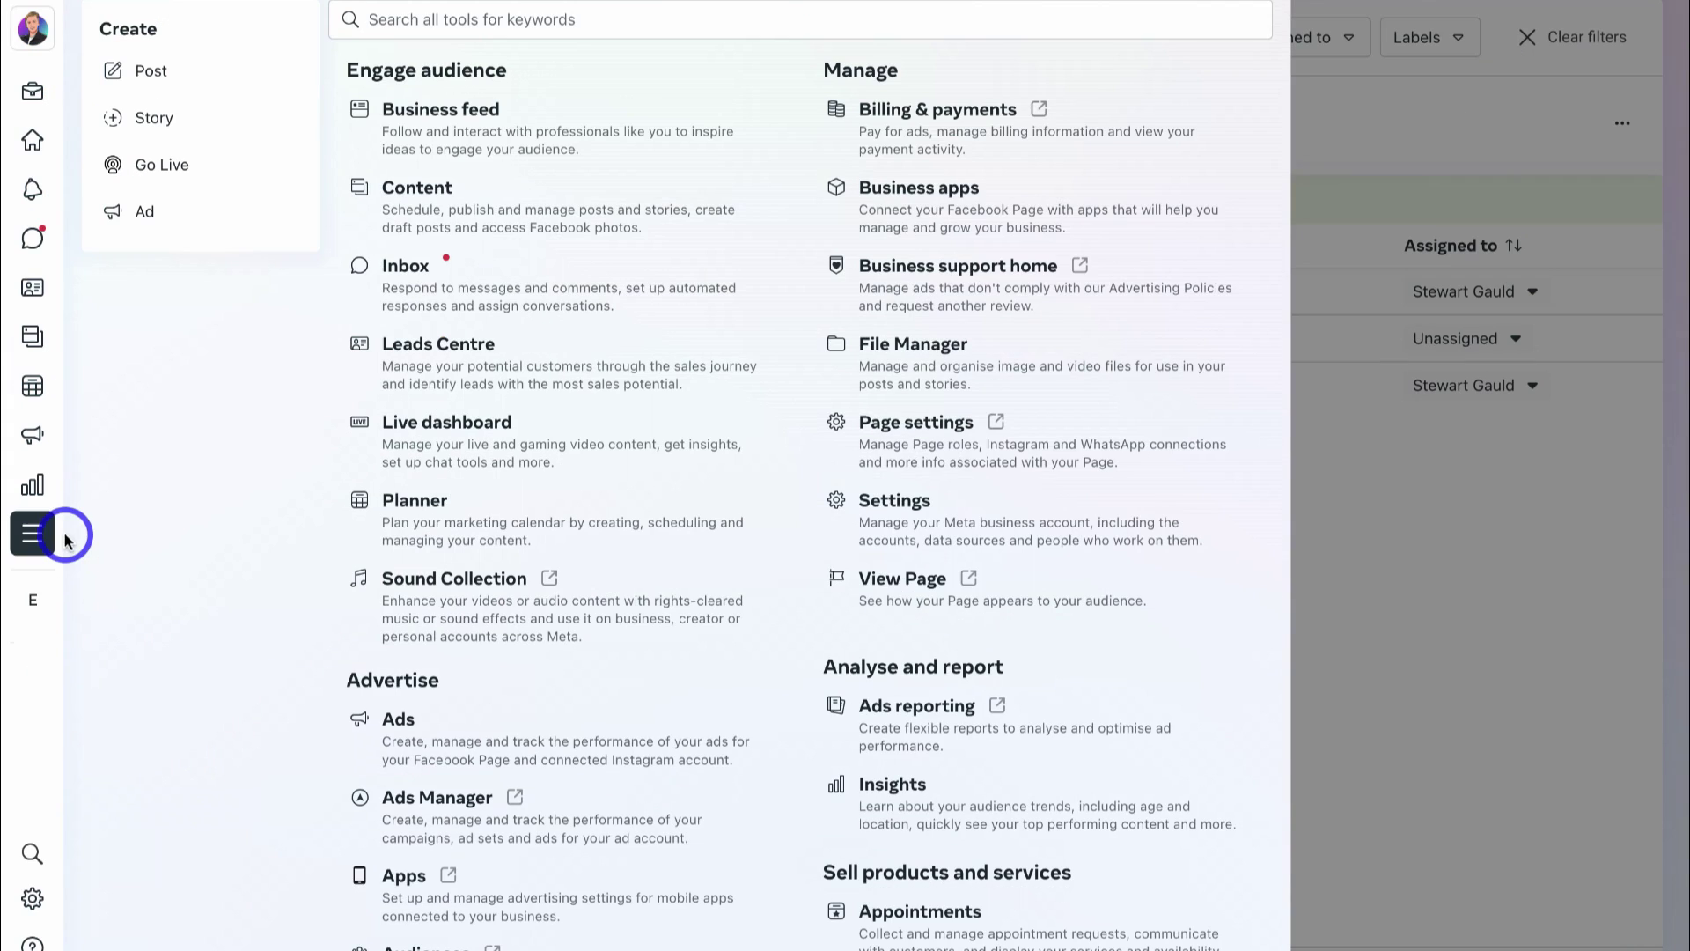
pyautogui.scroll(-2, 729, 635)
pyautogui.scroll(-2, 730, 635)
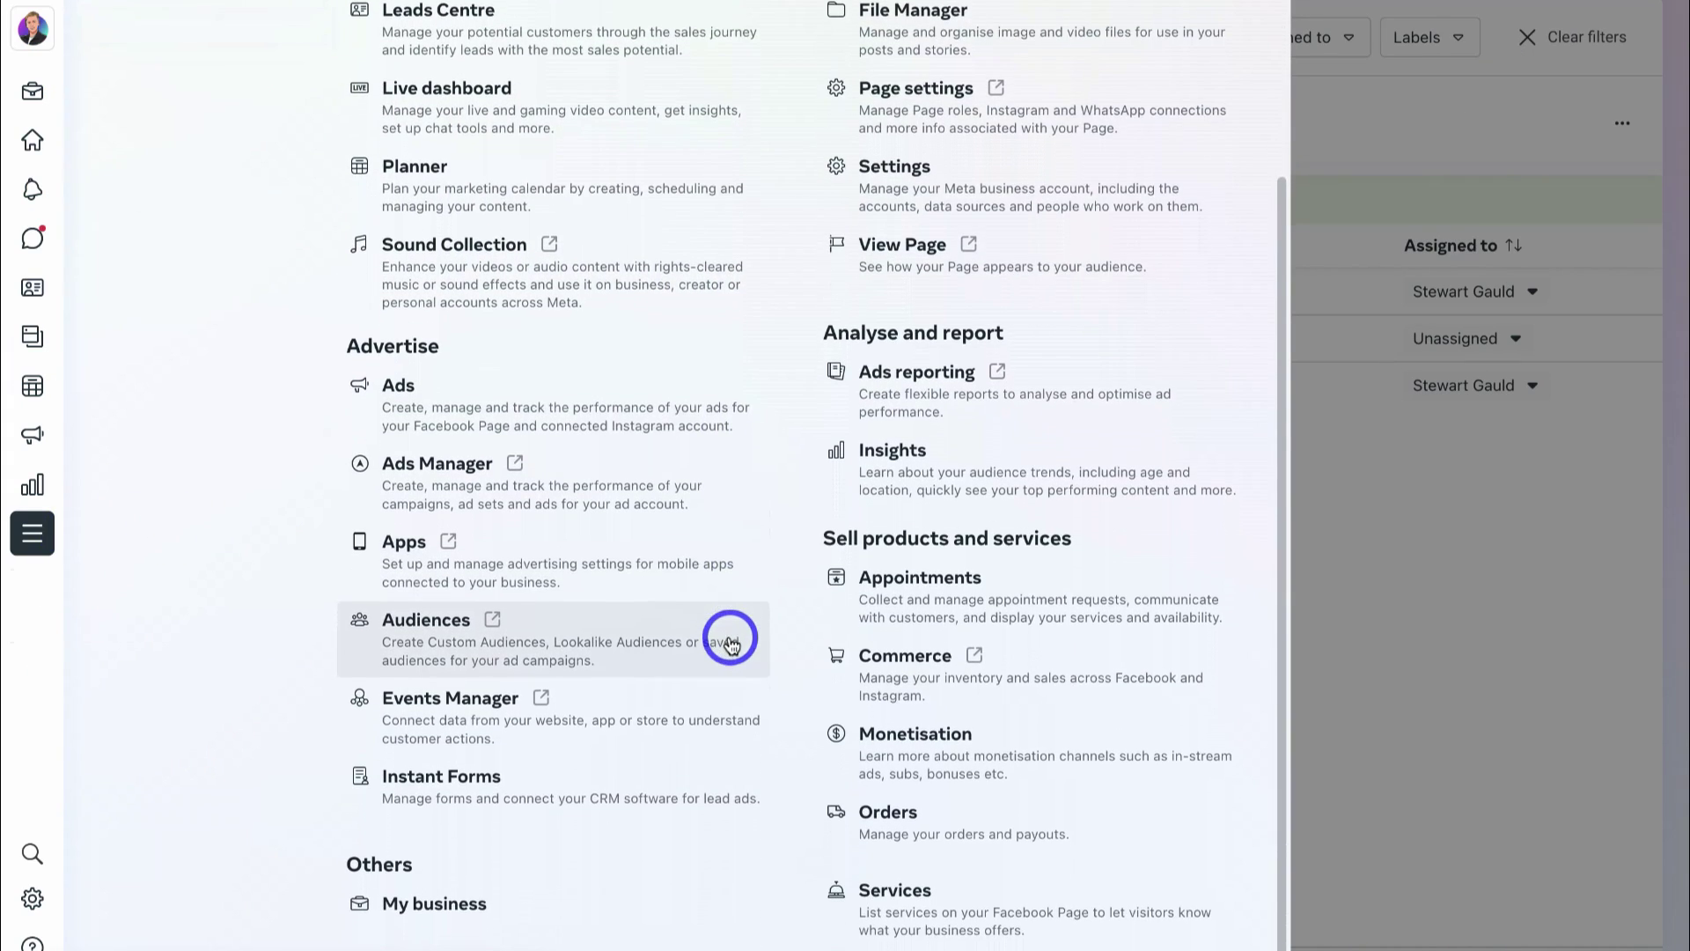
pyautogui.click(910, 890)
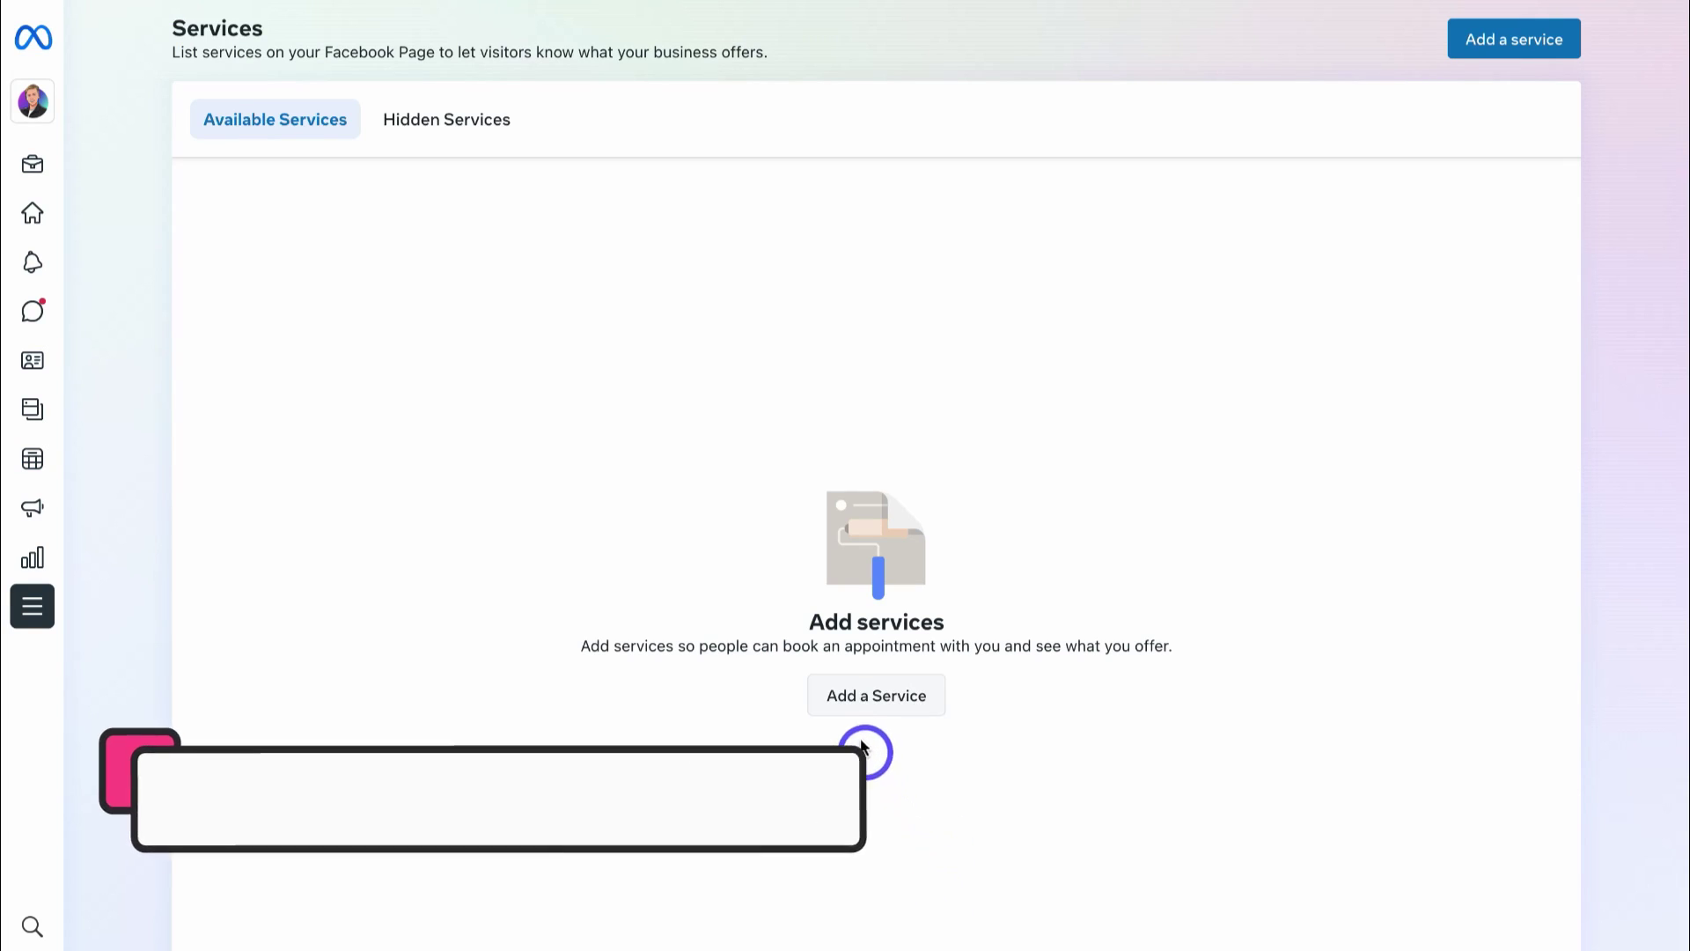
# - Add the Website Development service with rocket photo, description, Starting from $99 price and 1 hour duration
pyautogui.click(892, 700)
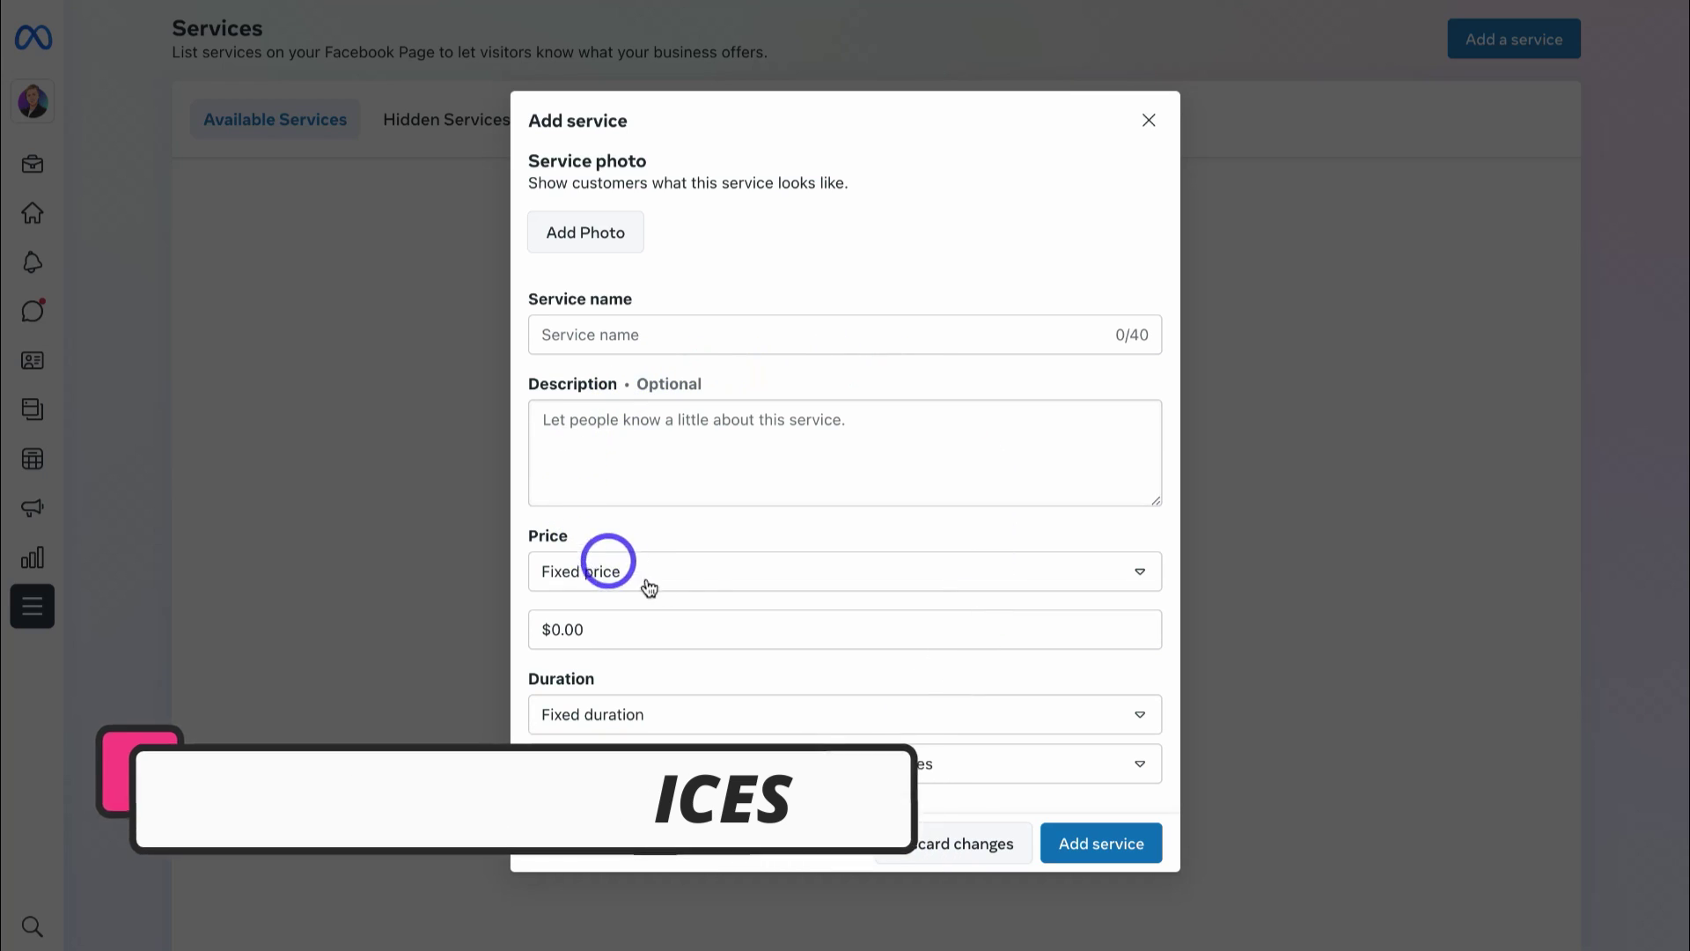
pyautogui.scroll(-2, 841, 561)
pyautogui.scroll(2, 841, 561)
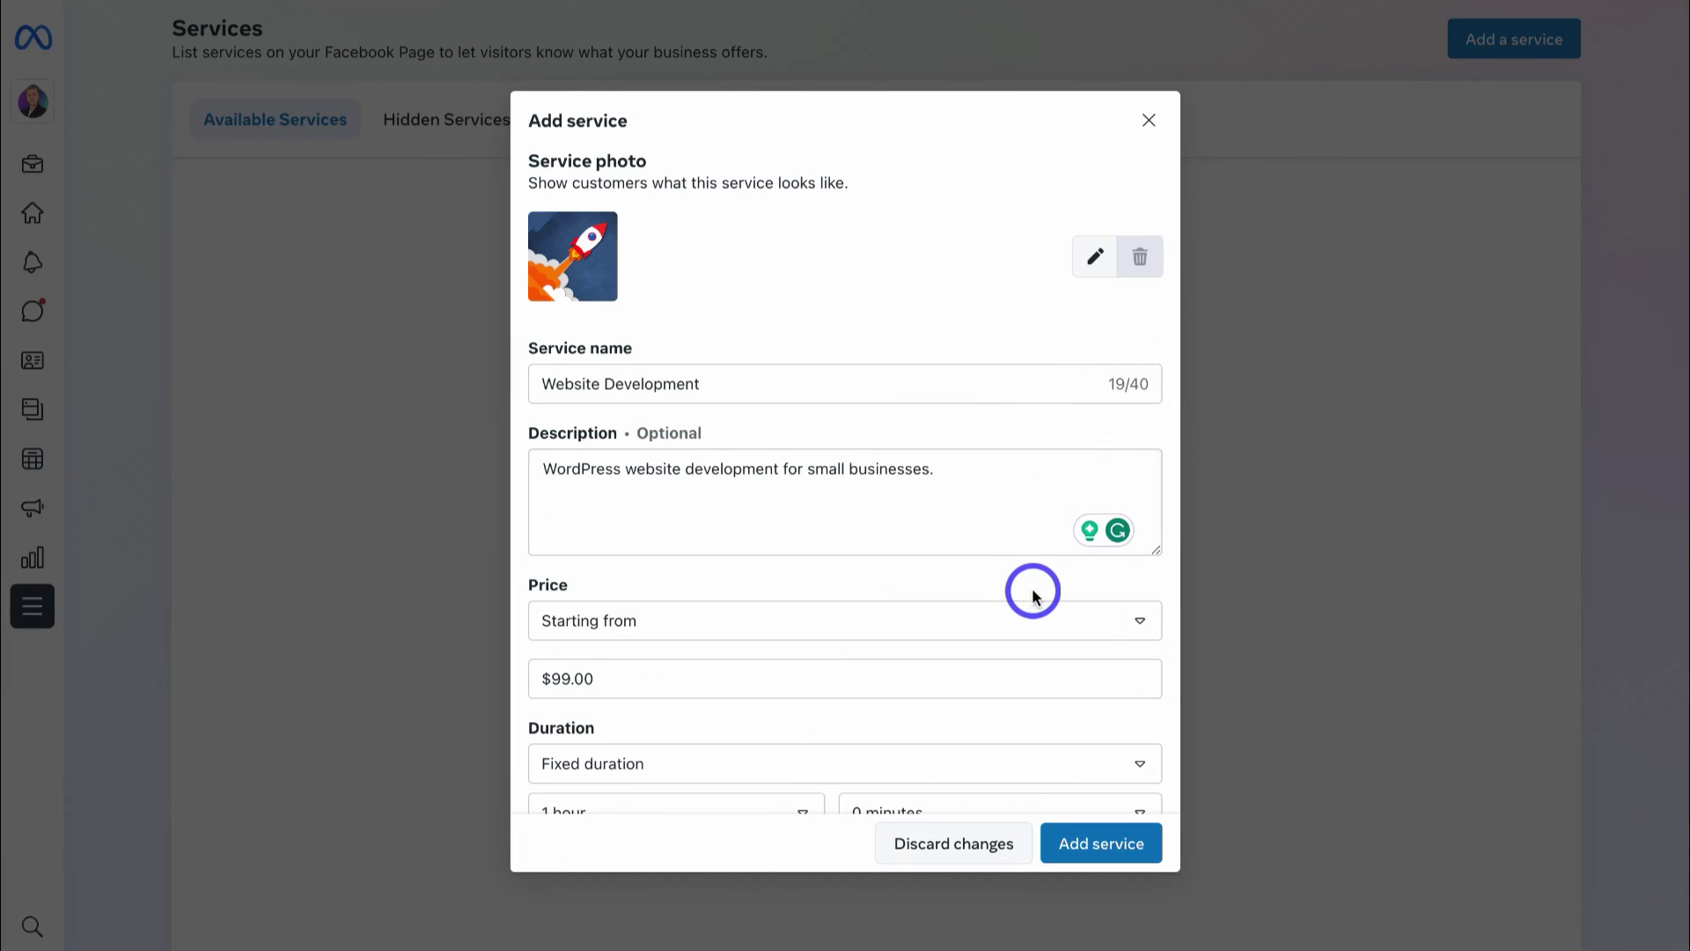
pyautogui.scroll(-3, 1031, 594)
pyautogui.scroll(2, 1035, 598)
pyautogui.scroll(1, 1034, 599)
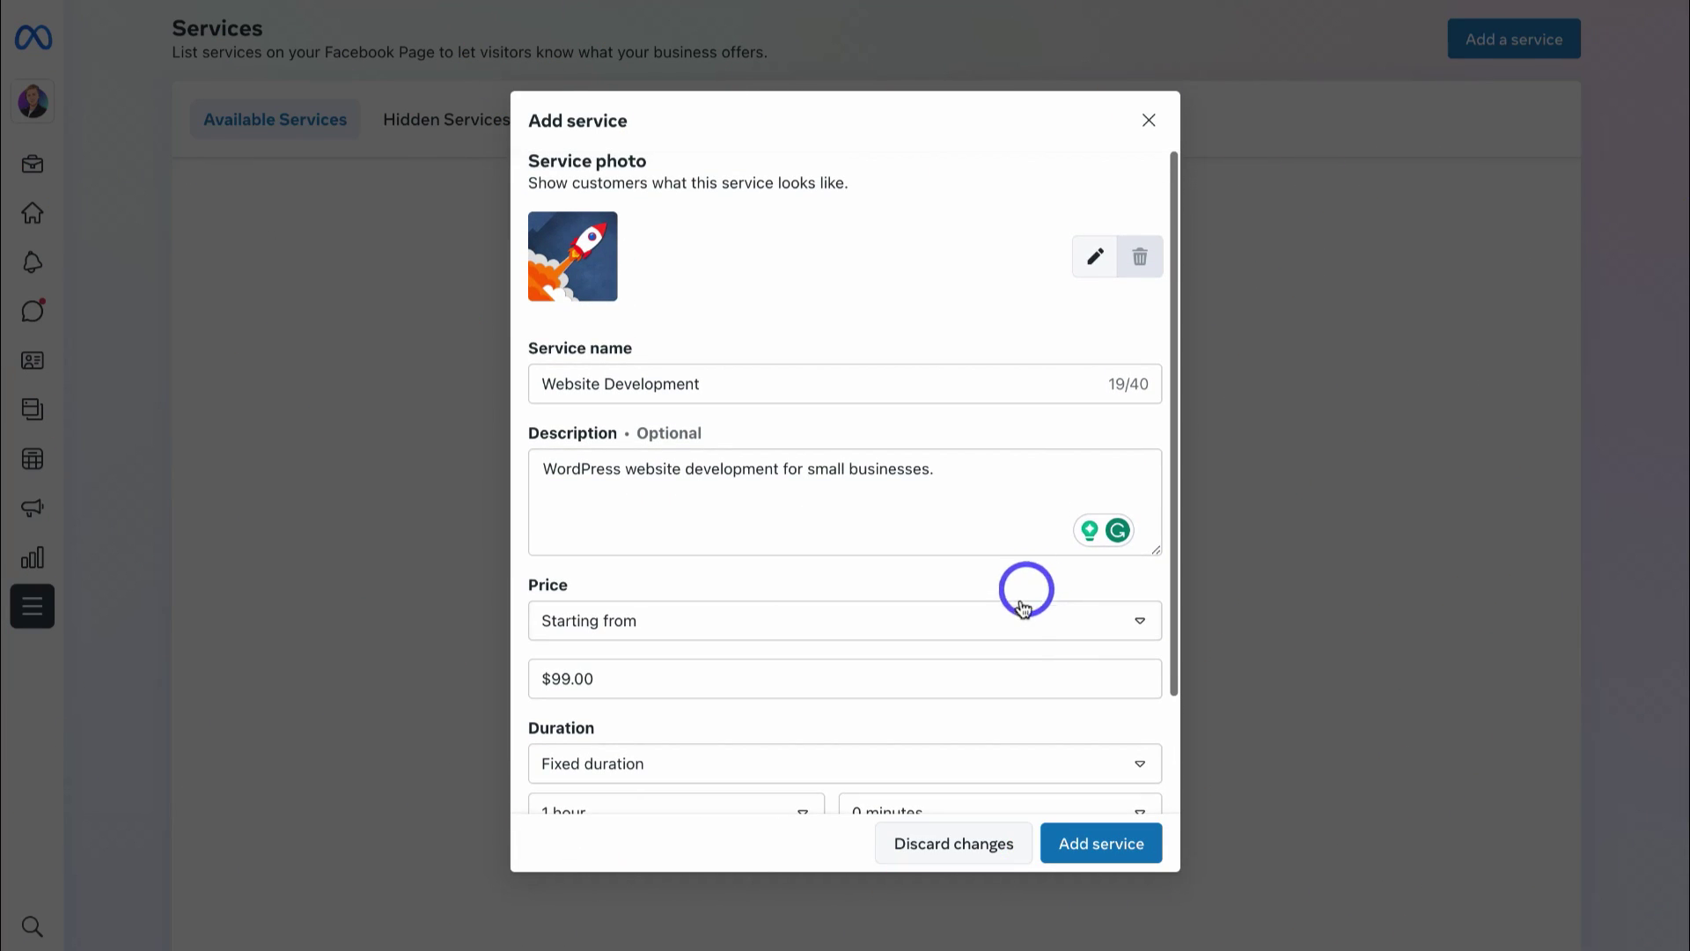
pyautogui.click(1087, 847)
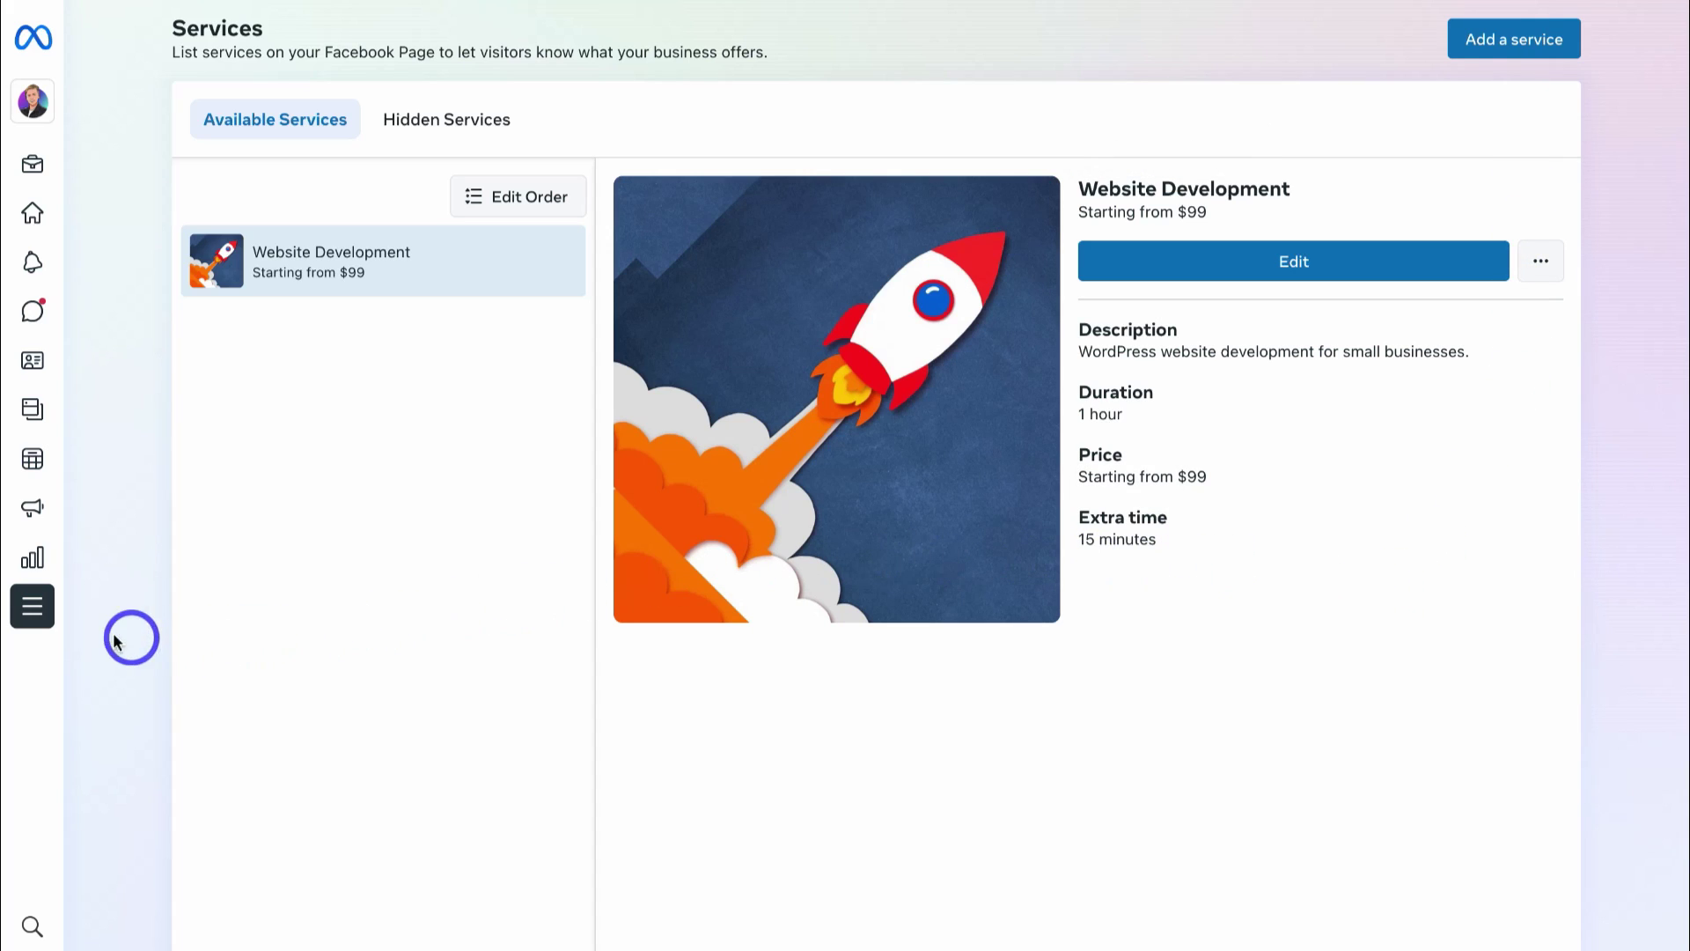
# - Open Appointments from All tools and view its Monday–Friday 09:00–17:00 availability settings
pyautogui.click(39, 614)
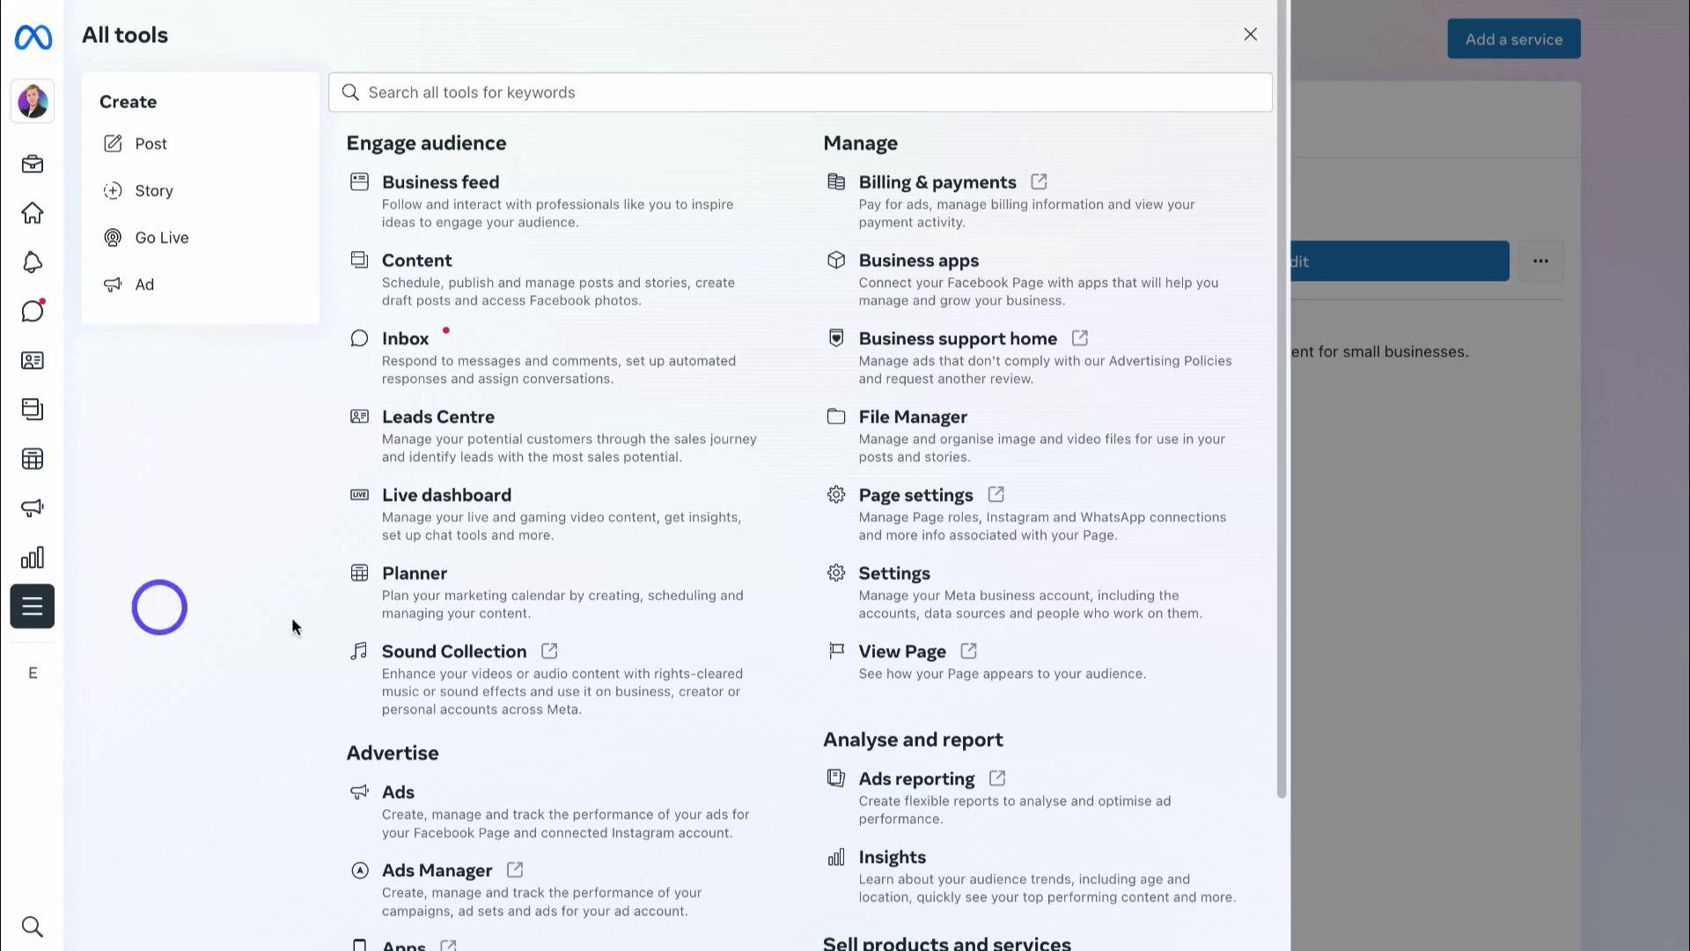
pyautogui.scroll(-2, 969, 838)
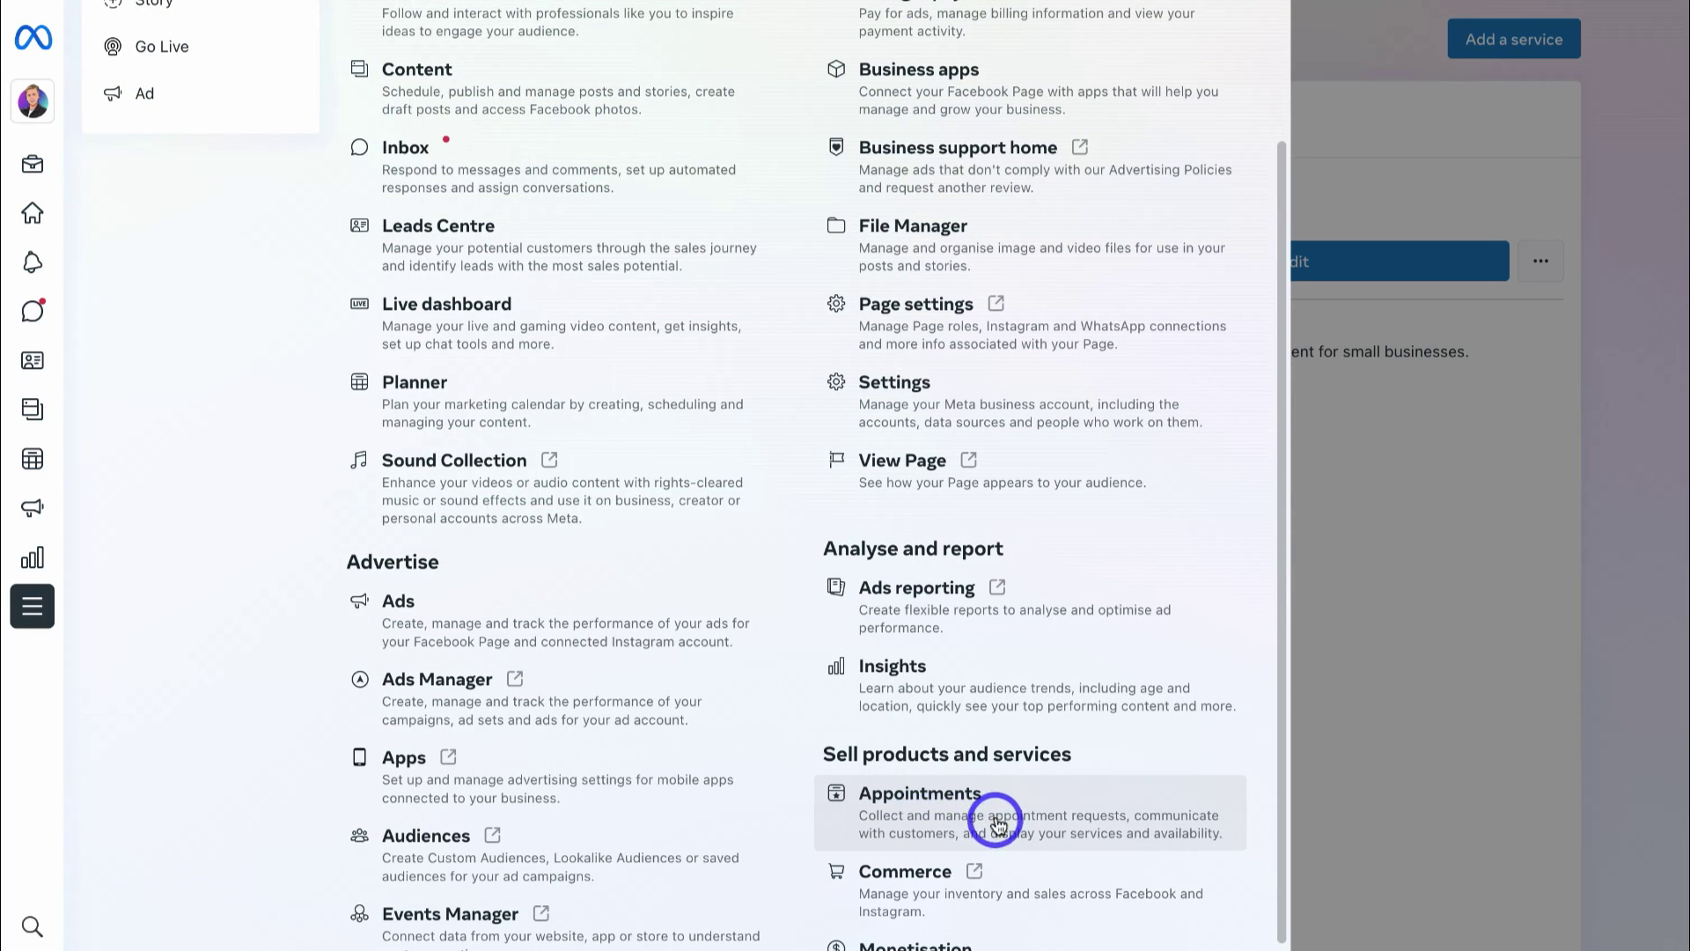
pyautogui.click(997, 817)
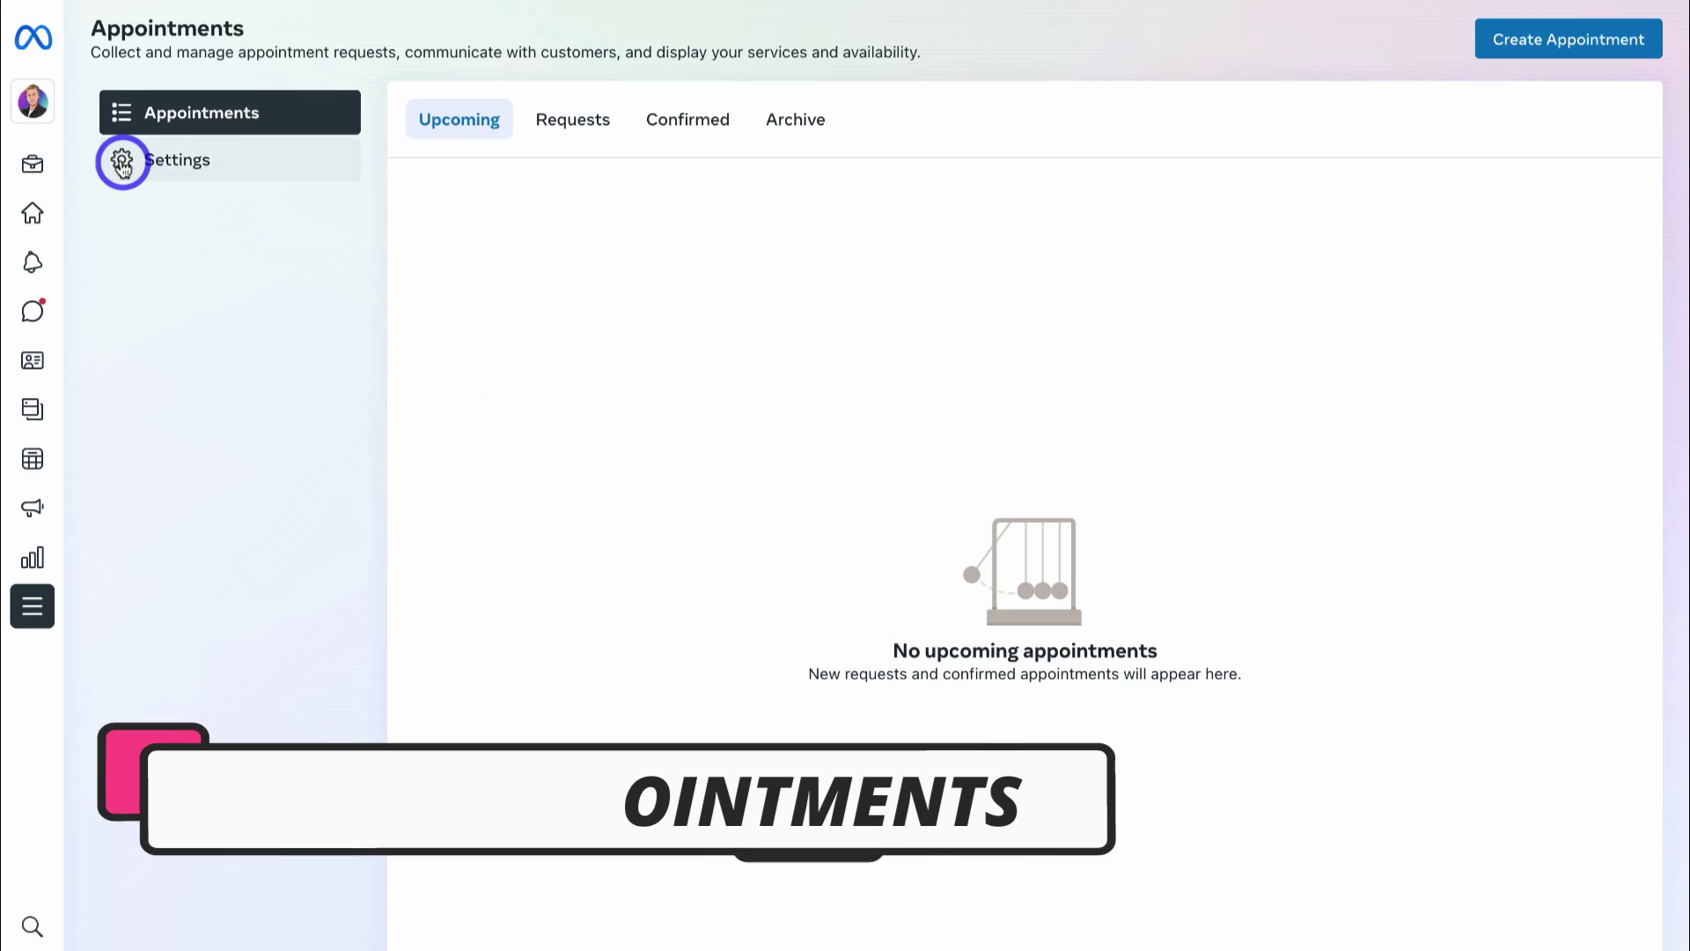
pyautogui.click(206, 164)
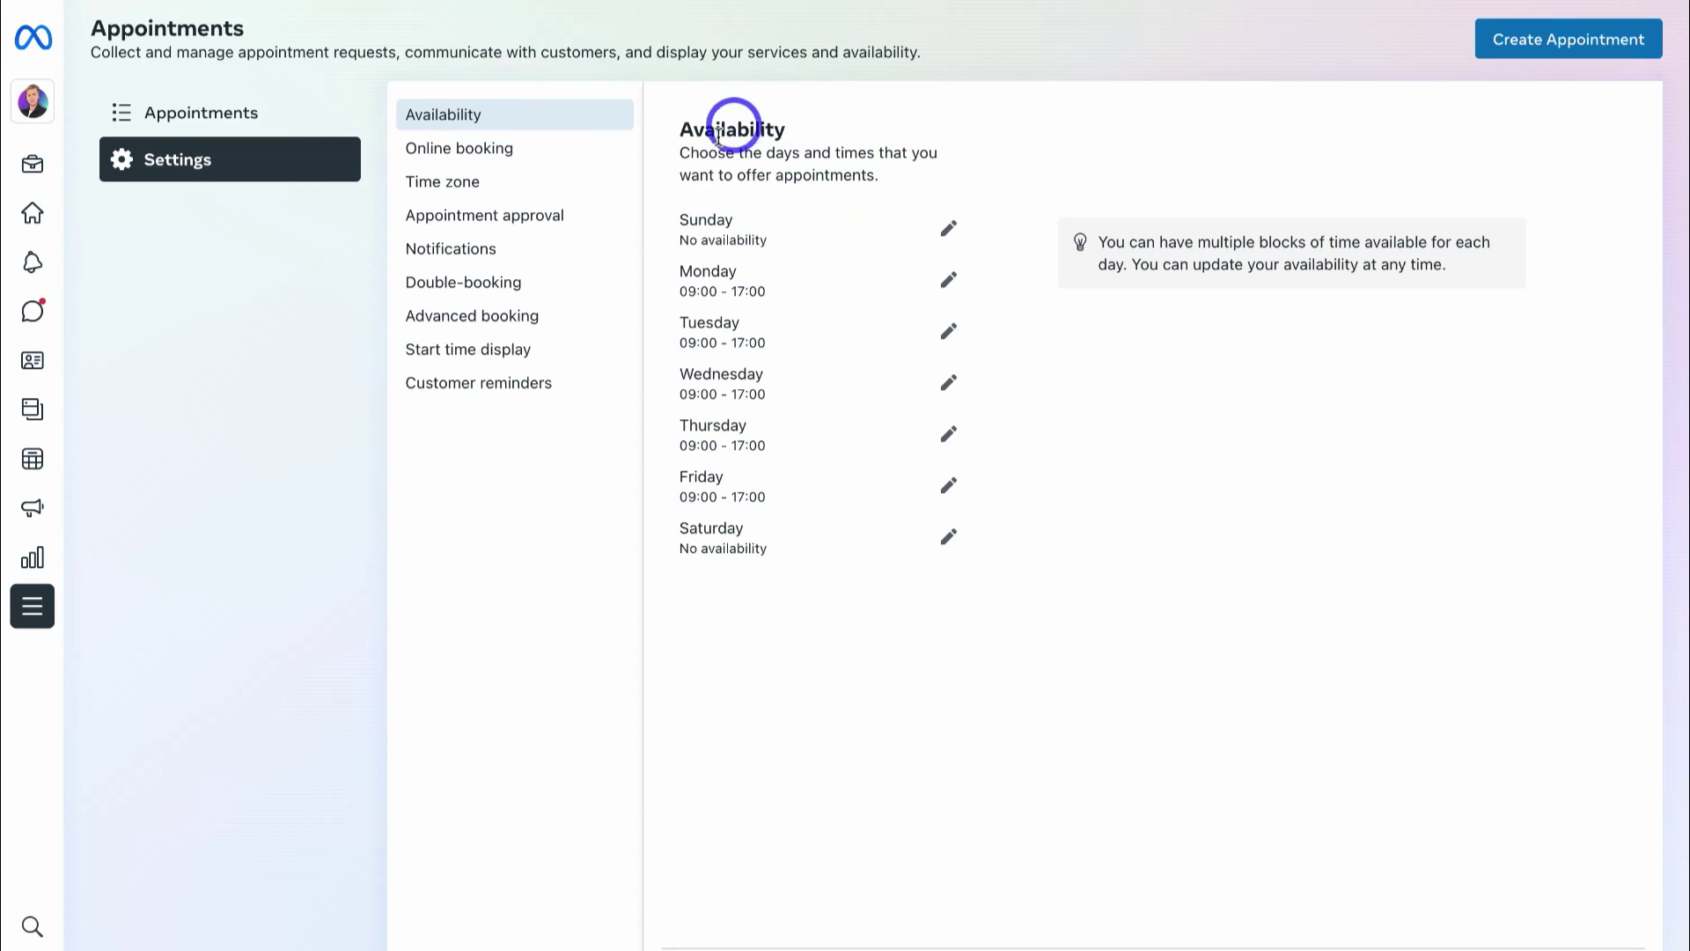
# - Switch on Allow online booking on Facebook in Online booking, then return to the Appointments list
pyautogui.click(494, 148)
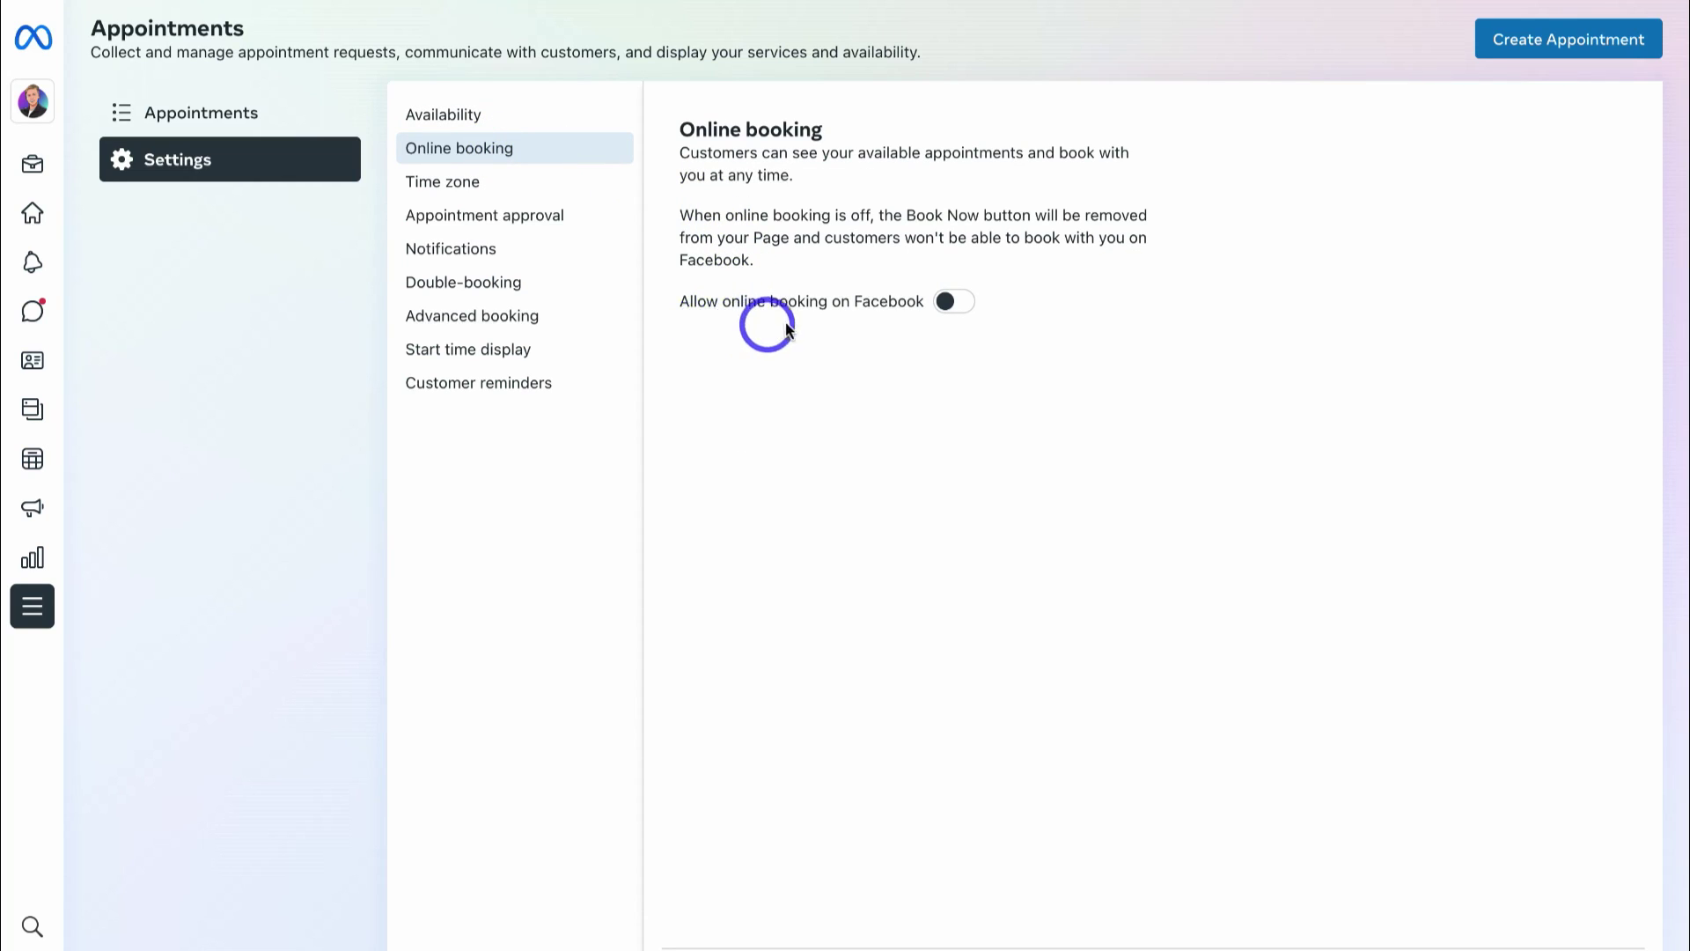
pyautogui.click(947, 308)
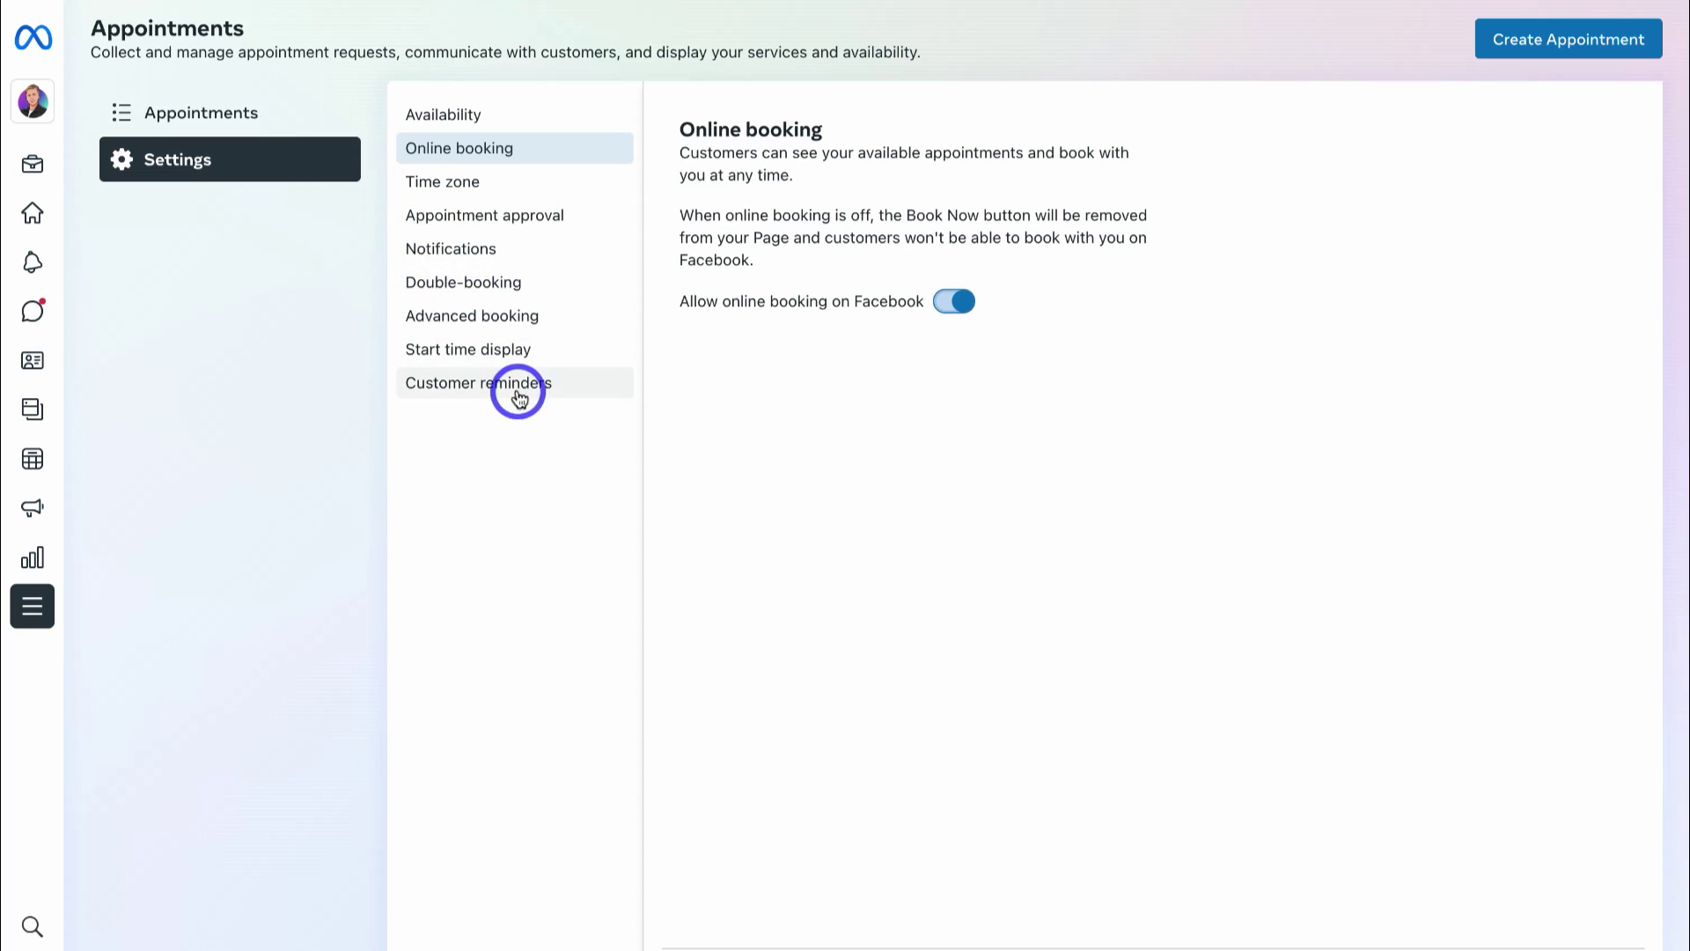
pyautogui.click(187, 124)
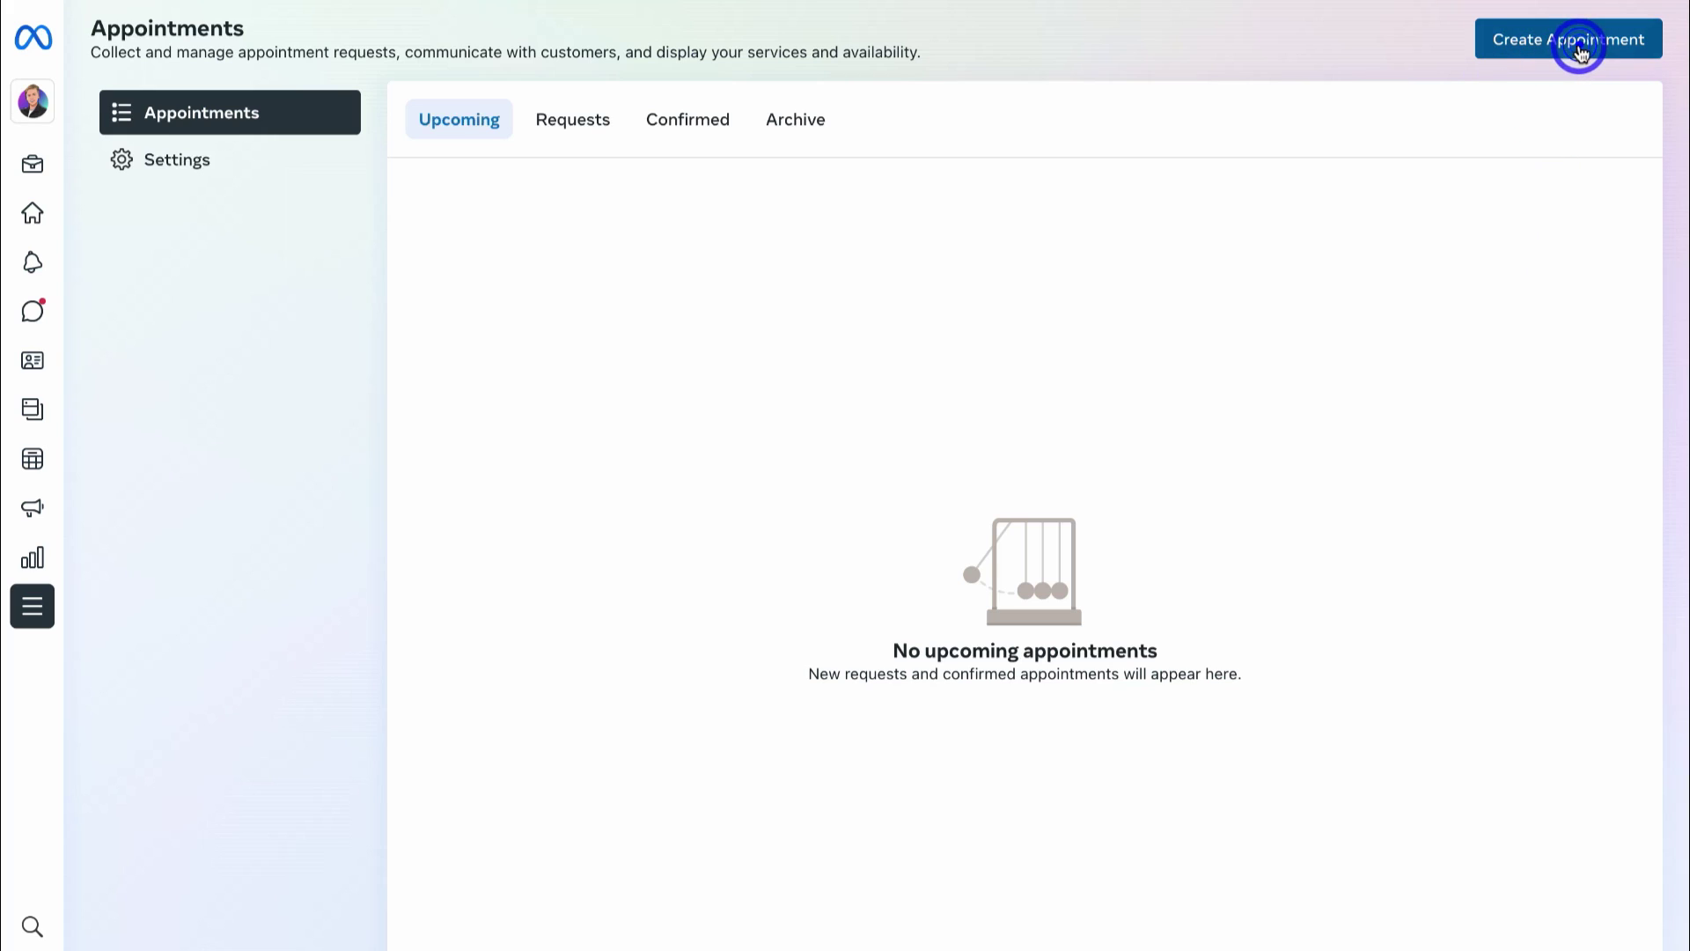
# - Start a new appointment and choose Website Development as its service for 4 August 2023, 05:15–06:15 PM
pyautogui.click(1579, 44)
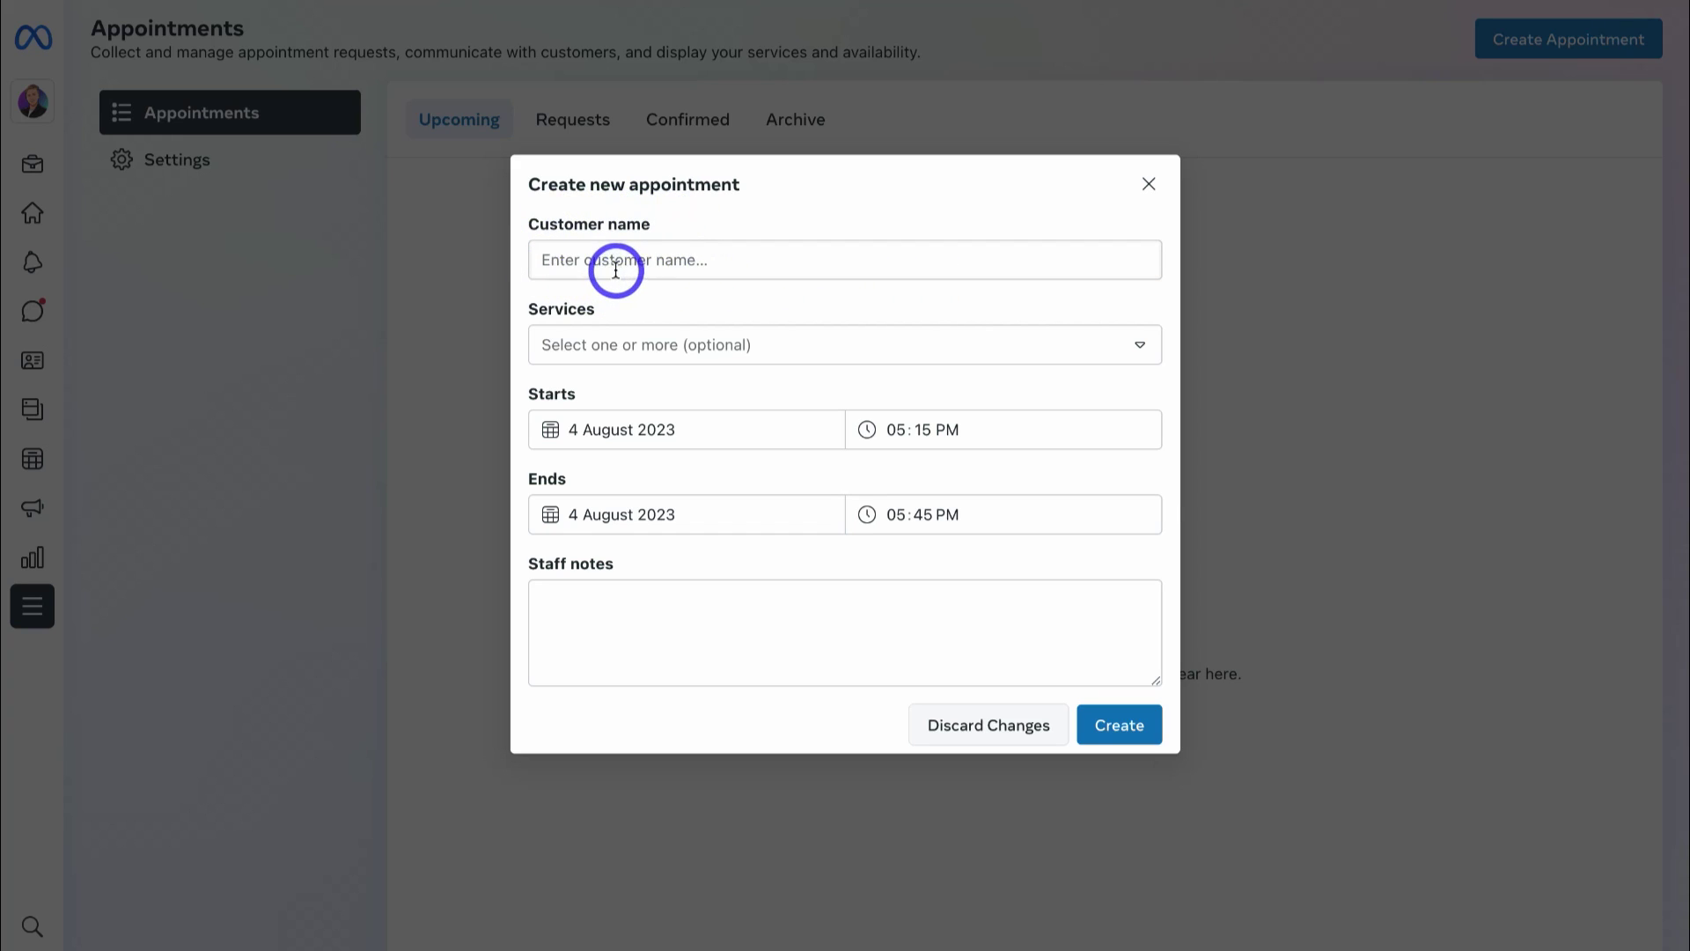
pyautogui.click(610, 350)
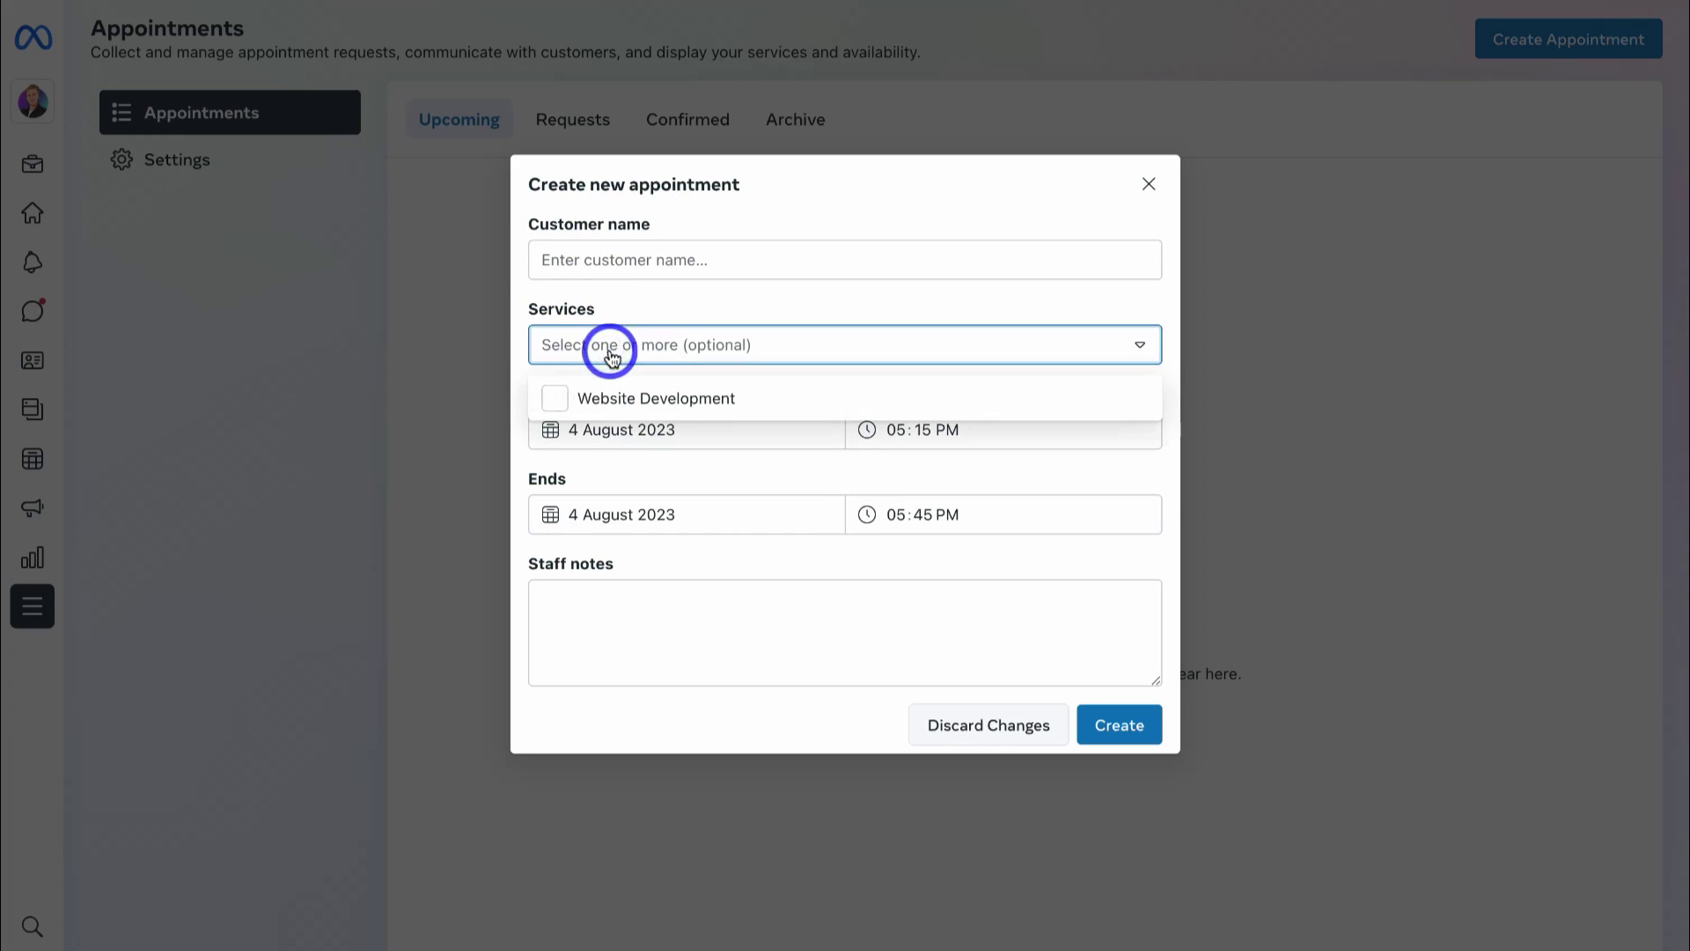
pyautogui.click(645, 401)
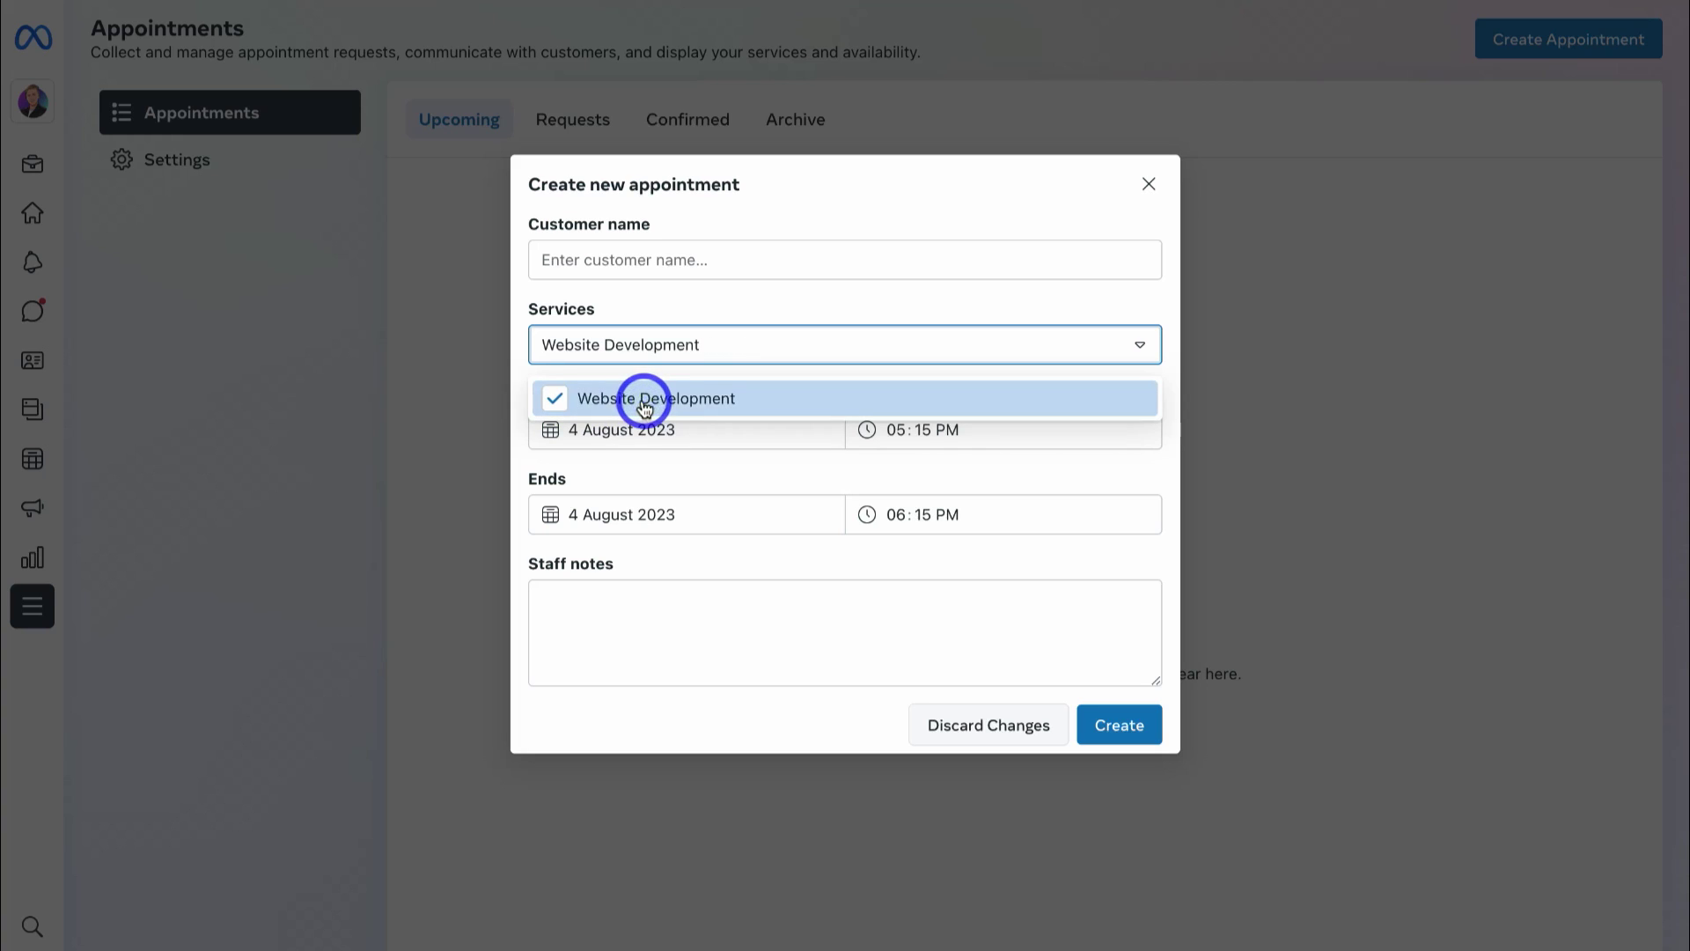
pyautogui.click(747, 302)
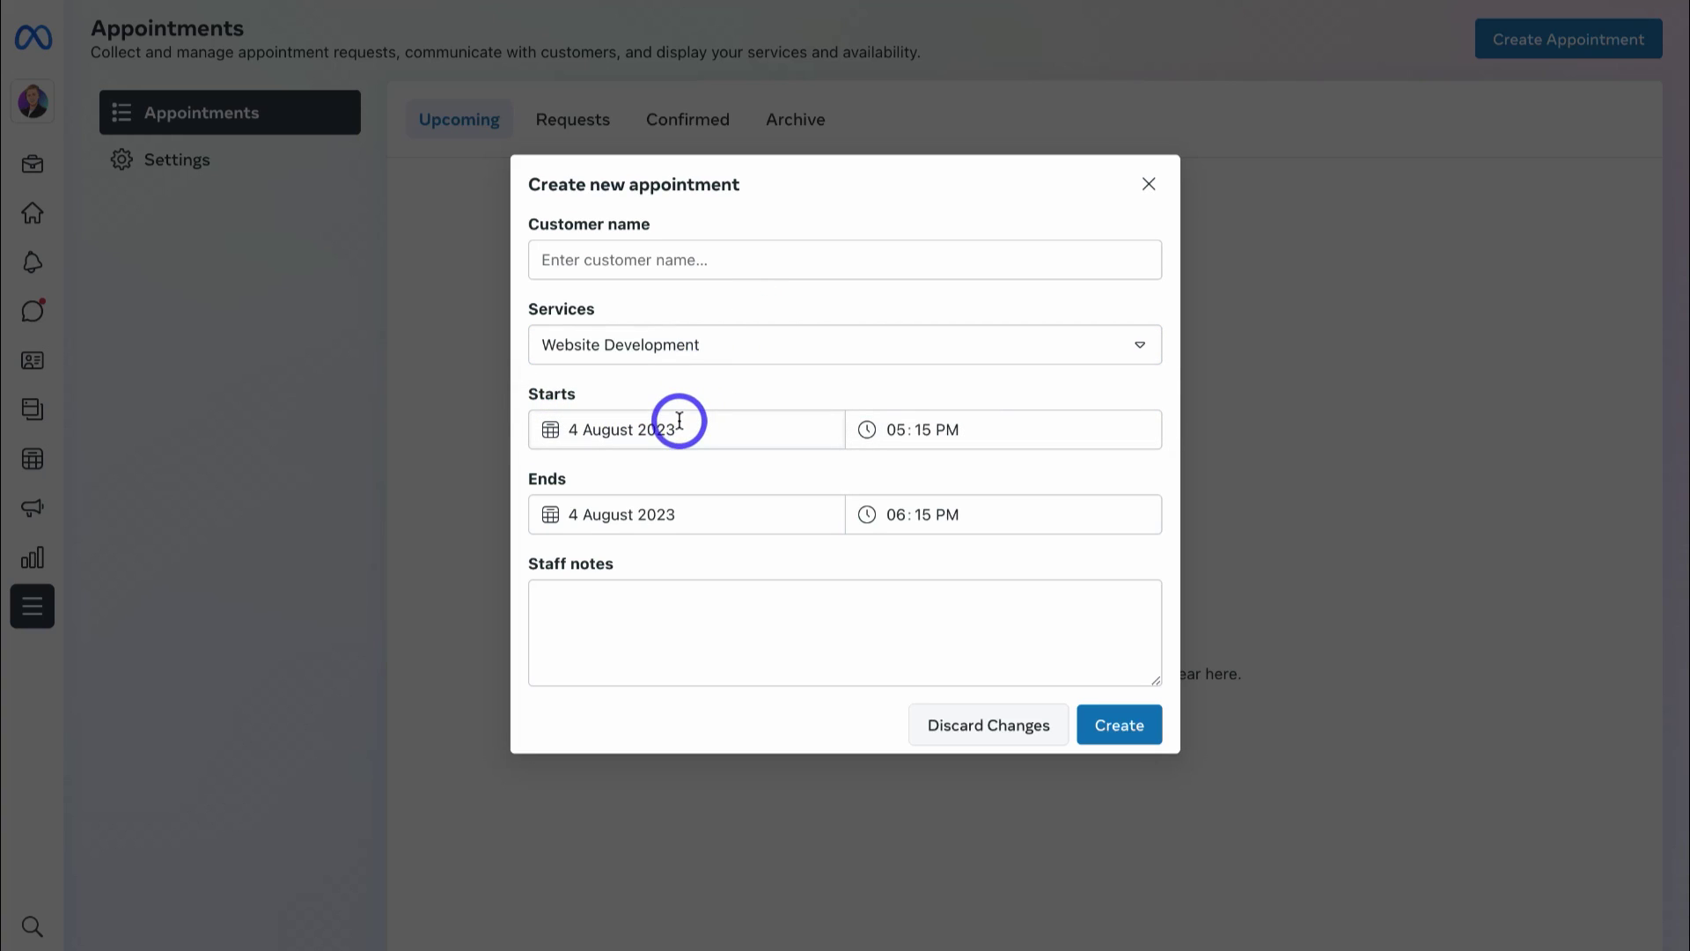